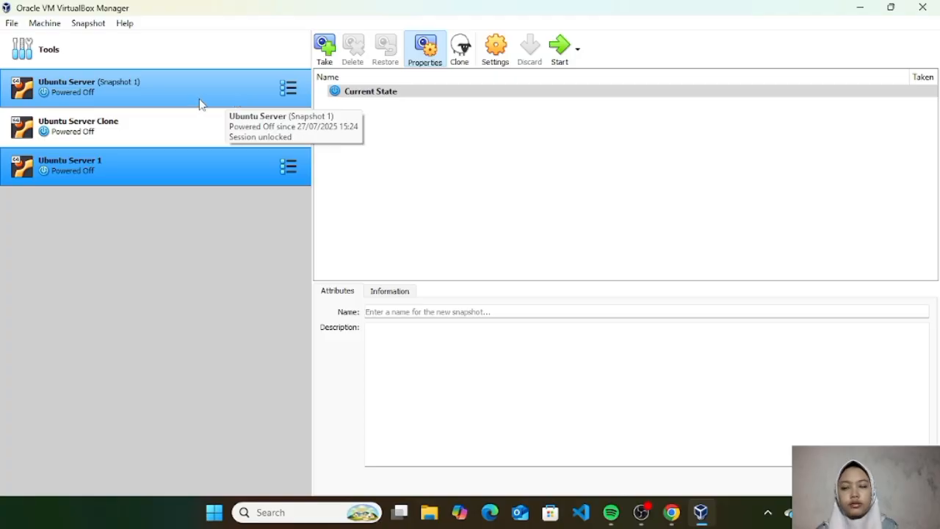
pyautogui.keyDown('shift'); pyautogui.click(238, 136); pyautogui.keyUp('shift')
pyautogui.click(241, 152)
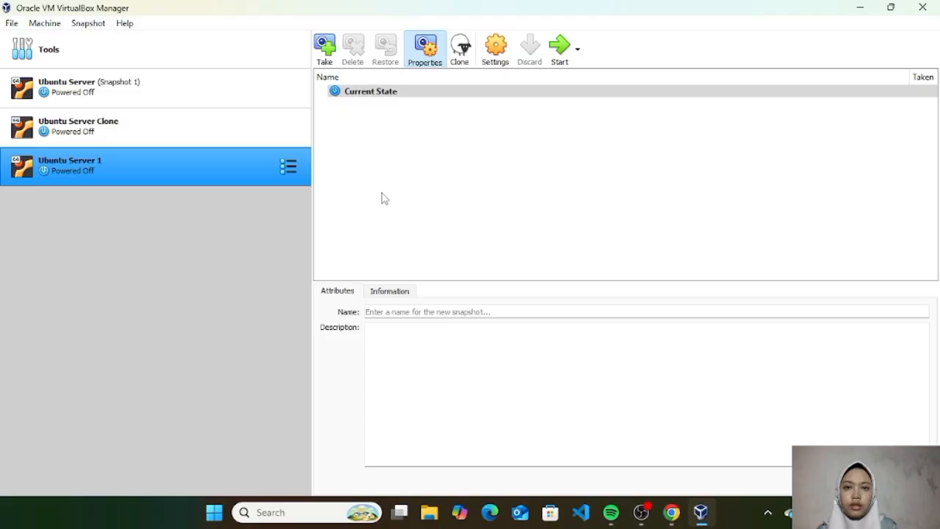
pyautogui.keyDown('ctrl'); pyautogui.click(269, 128); pyautogui.keyUp('ctrl')
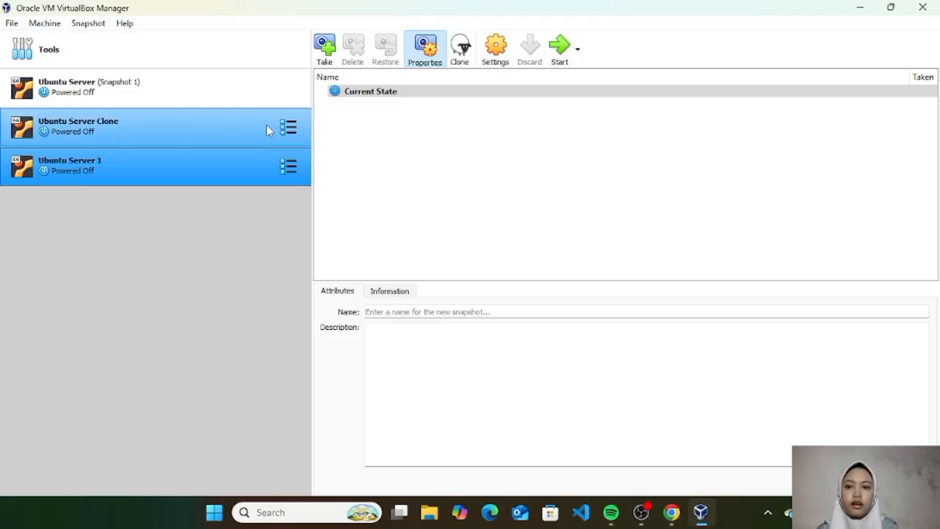
pyautogui.keyDown('ctrl'); pyautogui.click(252, 135); pyautogui.keyUp('ctrl')
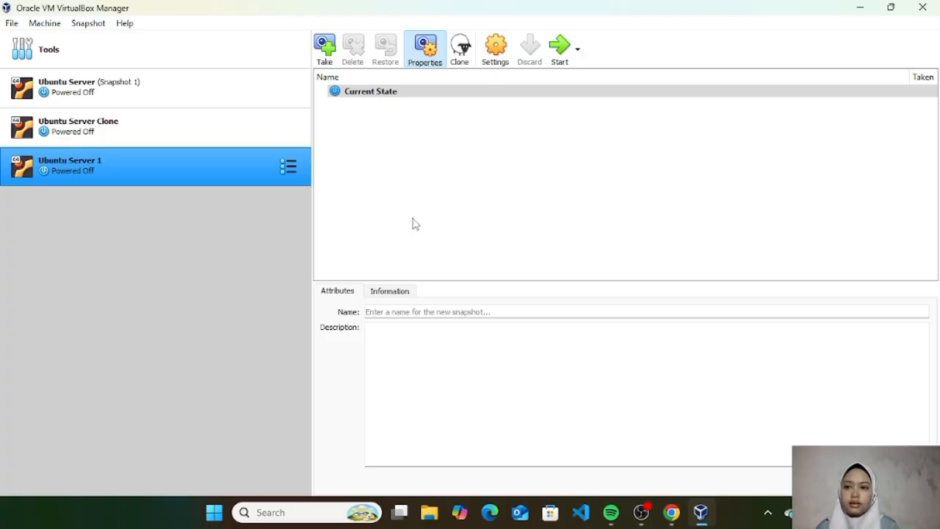
pyautogui.keyDown('ctrl'); pyautogui.click(221, 103); pyautogui.keyUp('ctrl')
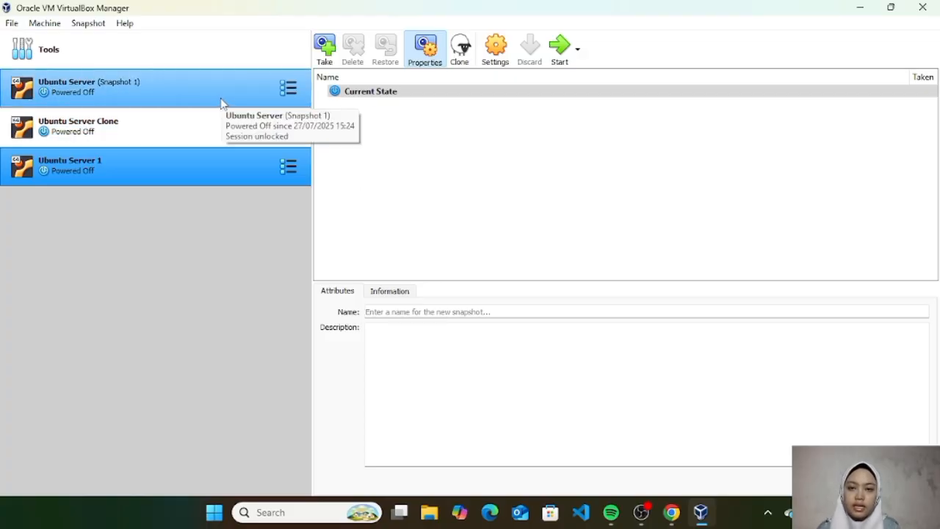
# Examine the MAC address in the advanced Adapter 1 network settings of the Ubuntu Server machine, then close its settings.
pyautogui.click(222, 103)
pyautogui.rightClick(221, 99)
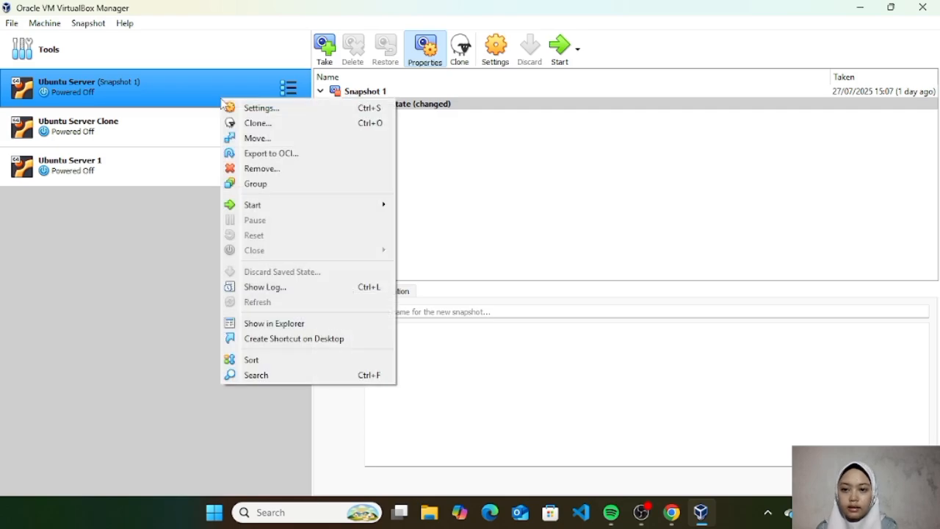
pyautogui.click(250, 110)
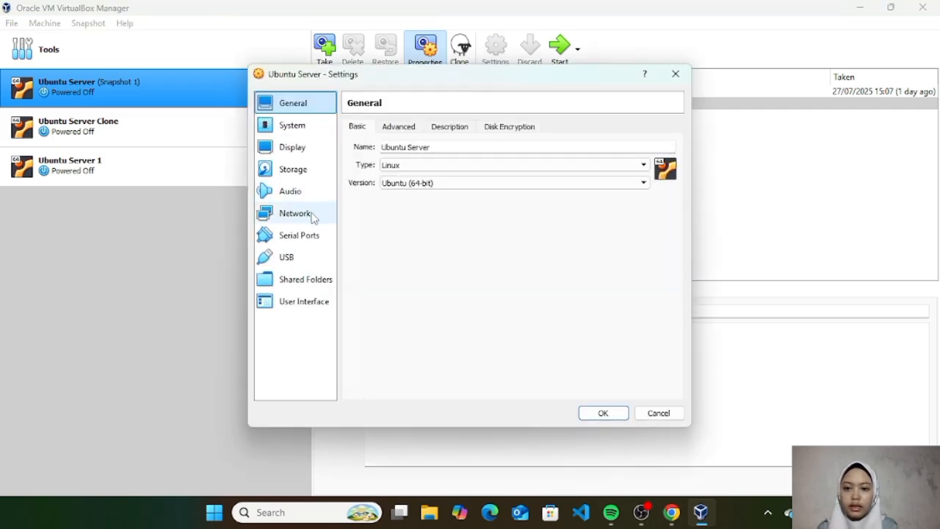
pyautogui.click(312, 215)
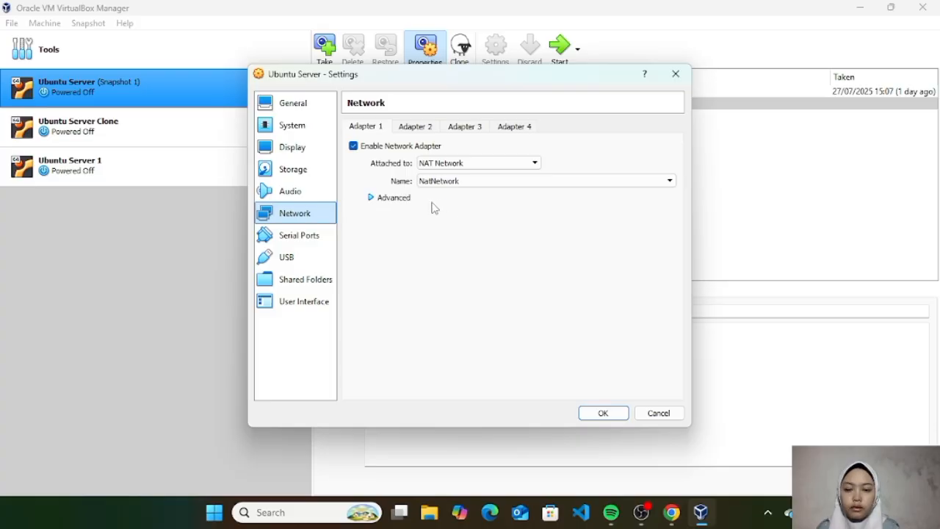
pyautogui.click(394, 197)
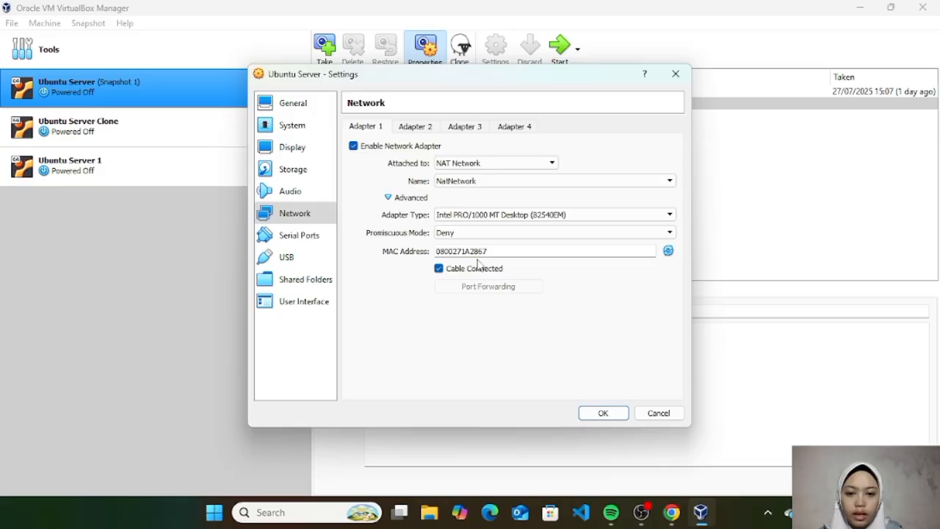
pyautogui.click(602, 412)
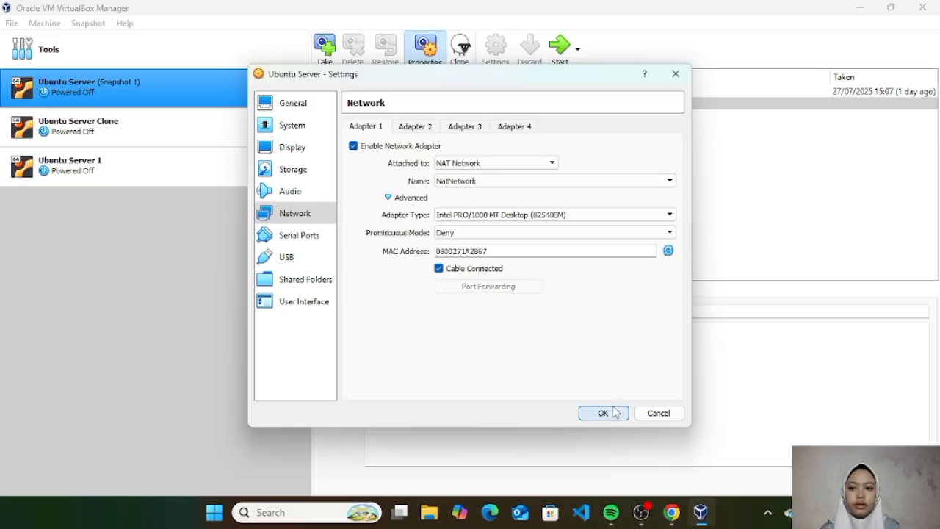
# Check the Adapter 1 MAC address in the advanced network settings of Ubuntu Server Clone and close its settings.
pyautogui.click(228, 121)
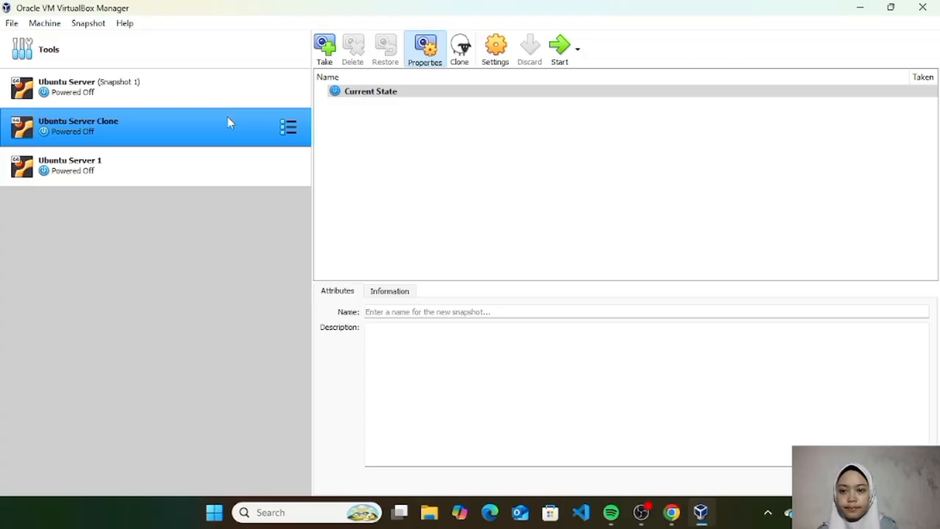
pyautogui.rightClick(229, 122)
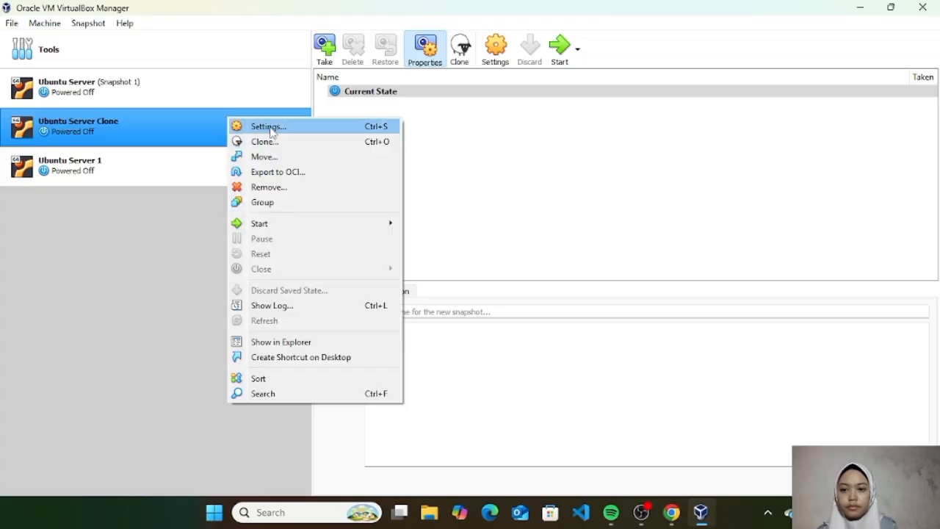
pyautogui.click(268, 127)
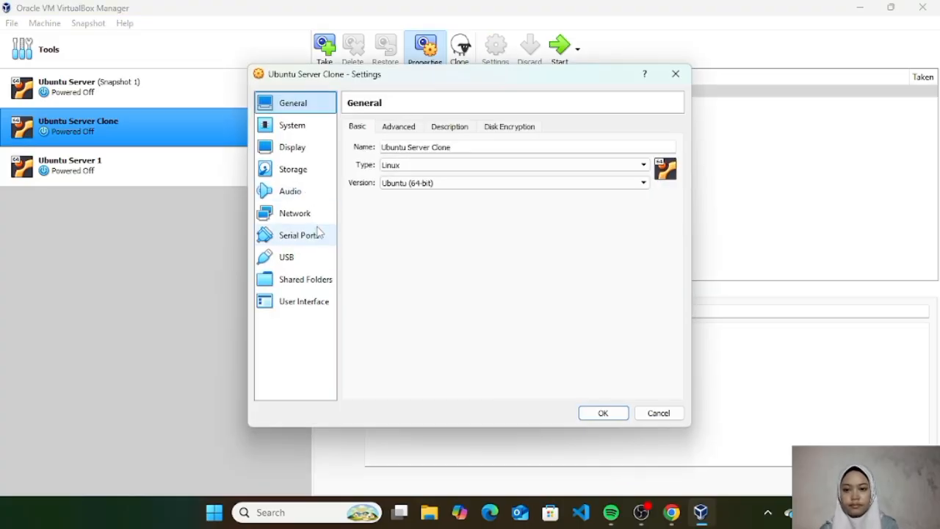
pyautogui.click(316, 218)
pyautogui.click(390, 201)
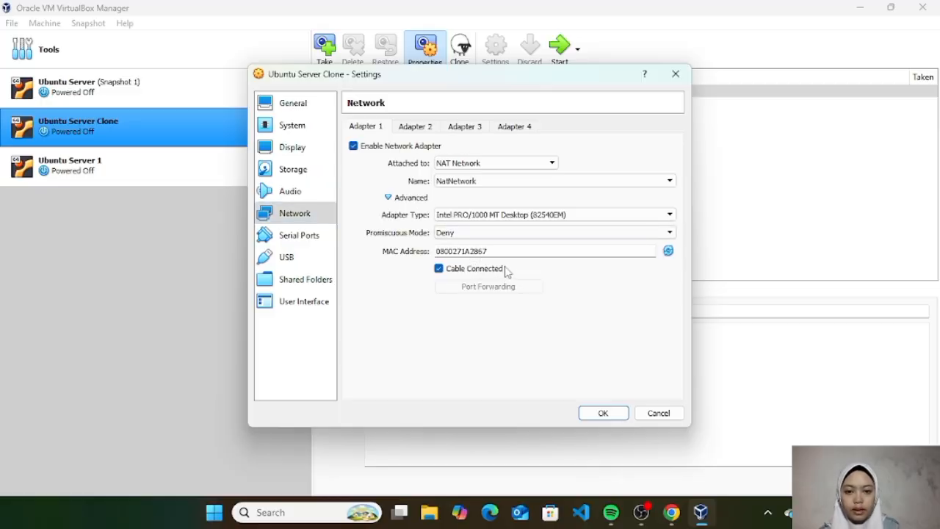
pyautogui.click(602, 413)
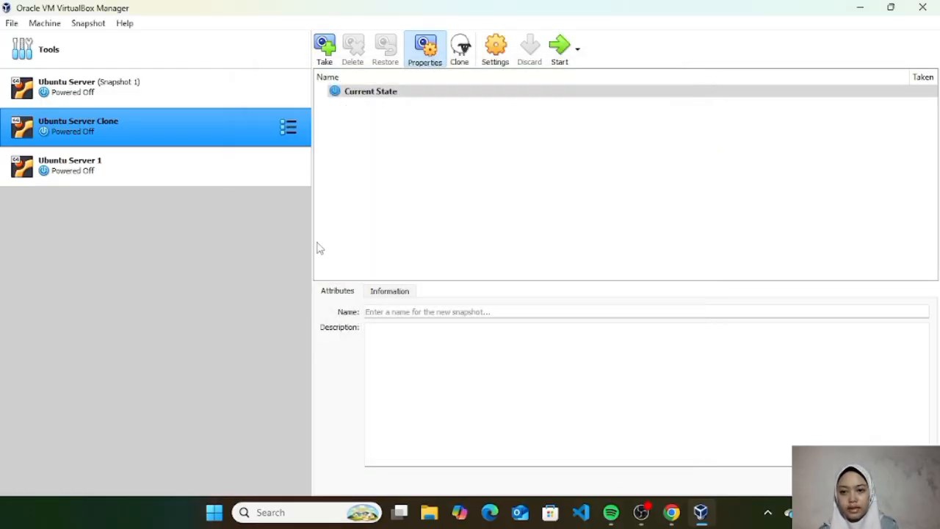
# Check the Adapter 1 MAC address in the advanced network settings of Ubuntu Server 1 and close its settings.
pyautogui.click(238, 172)
pyautogui.rightClick(238, 172)
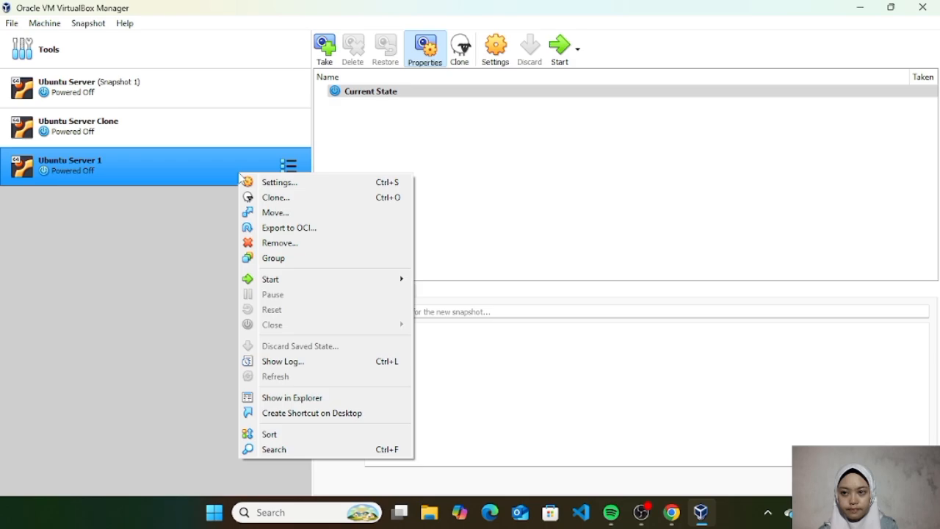
pyautogui.click(290, 185)
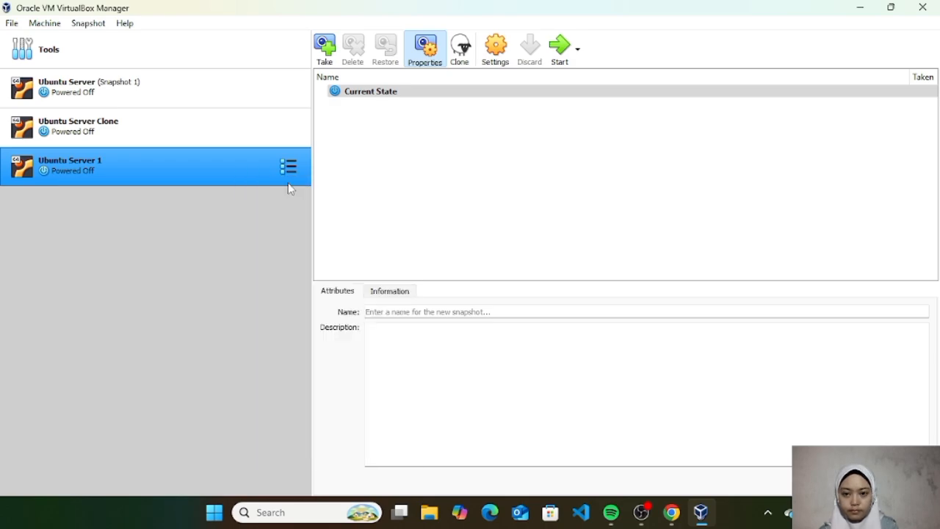
pyautogui.click(320, 215)
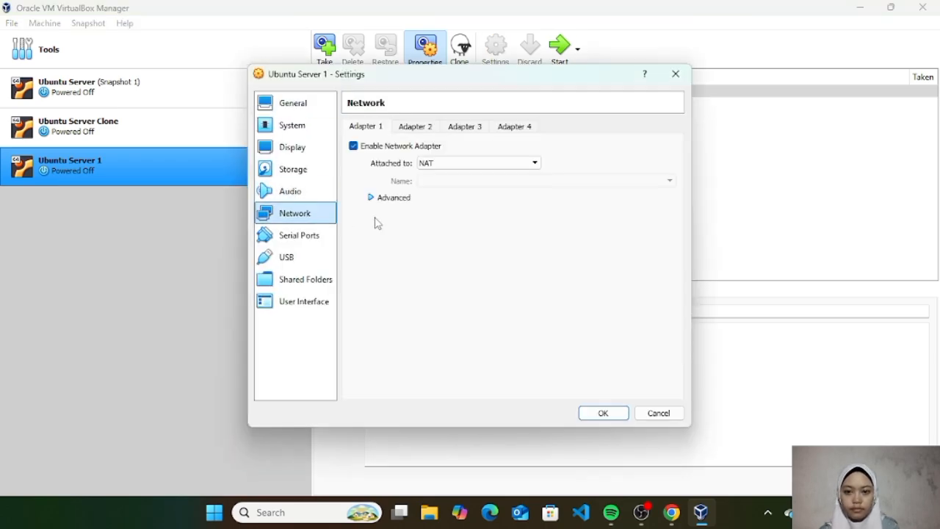
pyautogui.click(391, 202)
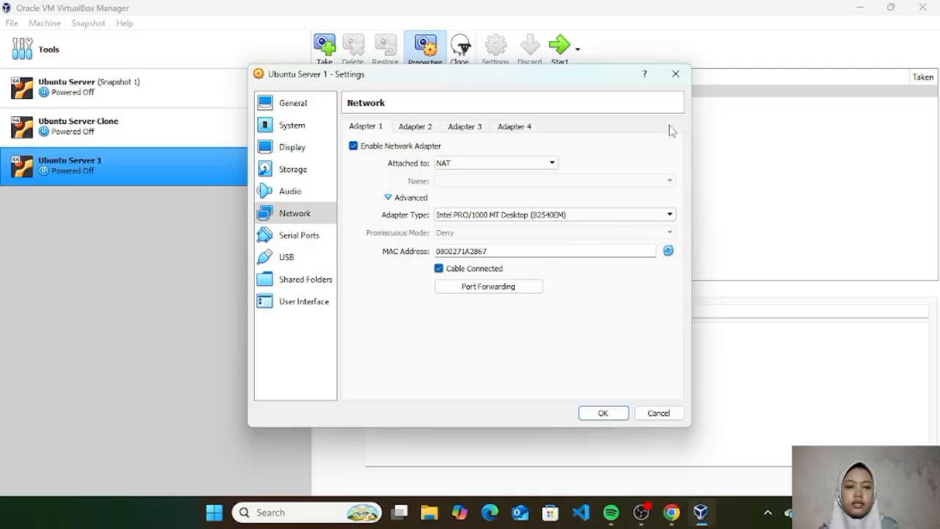
pyautogui.click(681, 73)
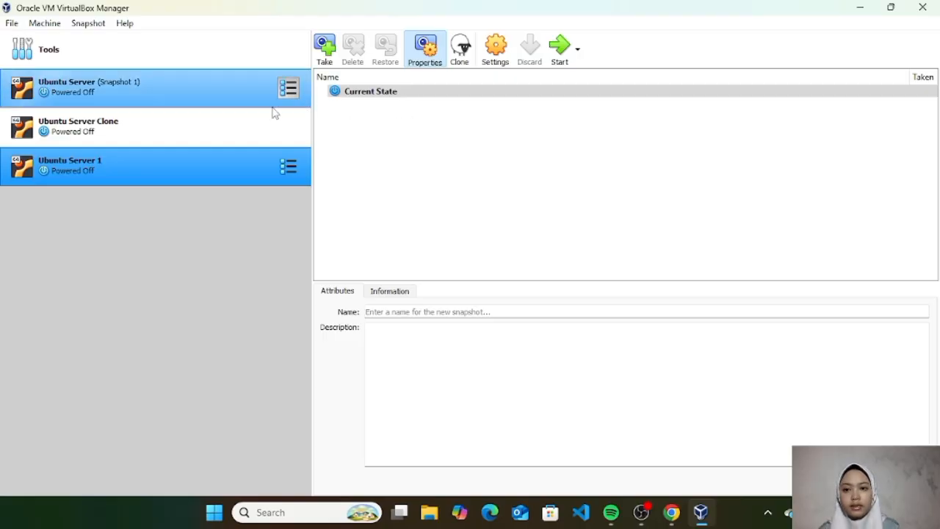
# Generate a new random MAC address for Adapter 1 of Ubuntu Server Clone and save the settings.
pyautogui.click(246, 128)
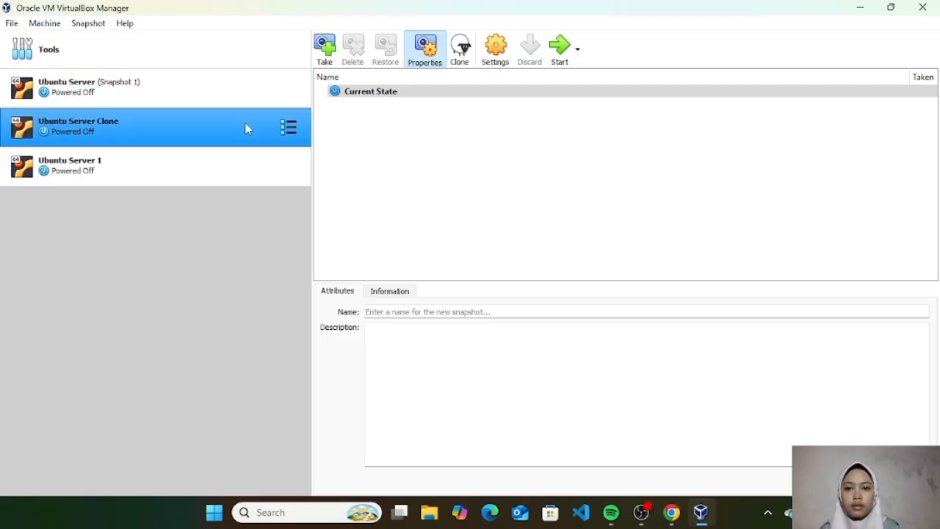
pyautogui.rightClick(246, 129)
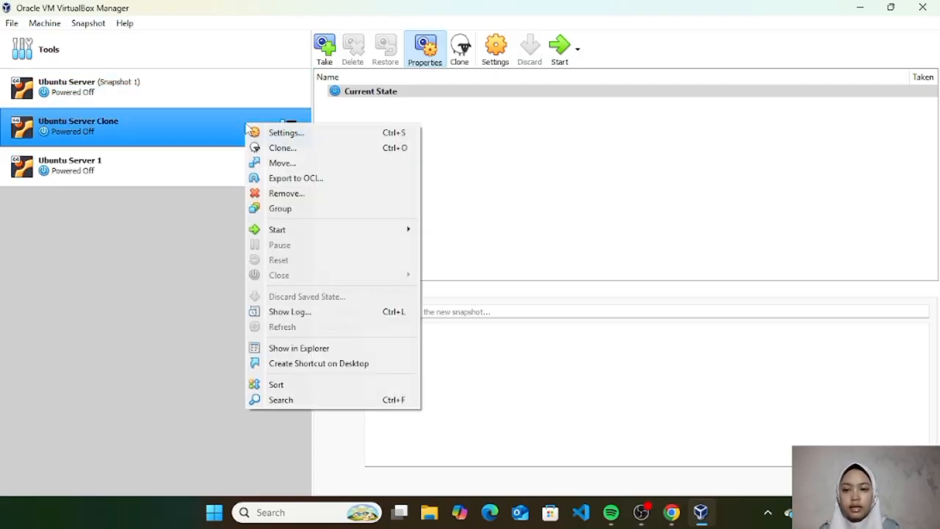
pyautogui.click(287, 133)
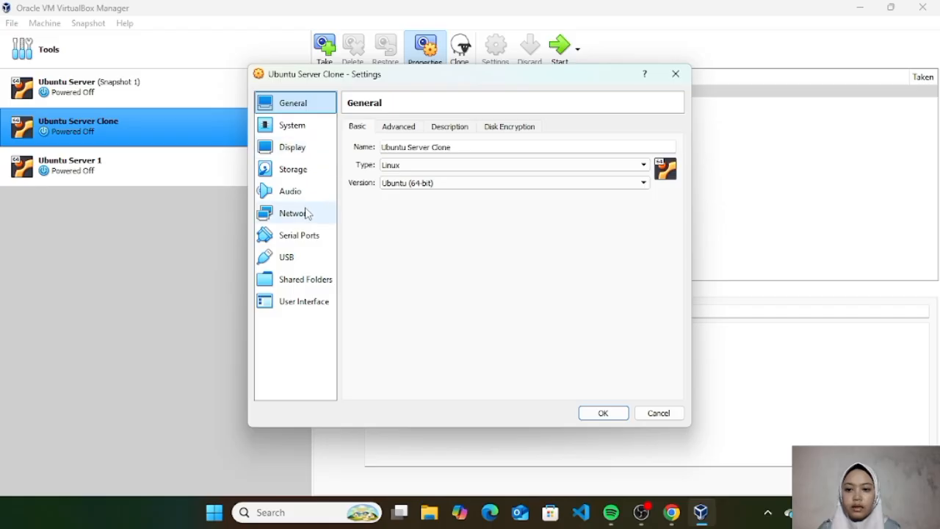
pyautogui.click(307, 213)
pyautogui.click(384, 199)
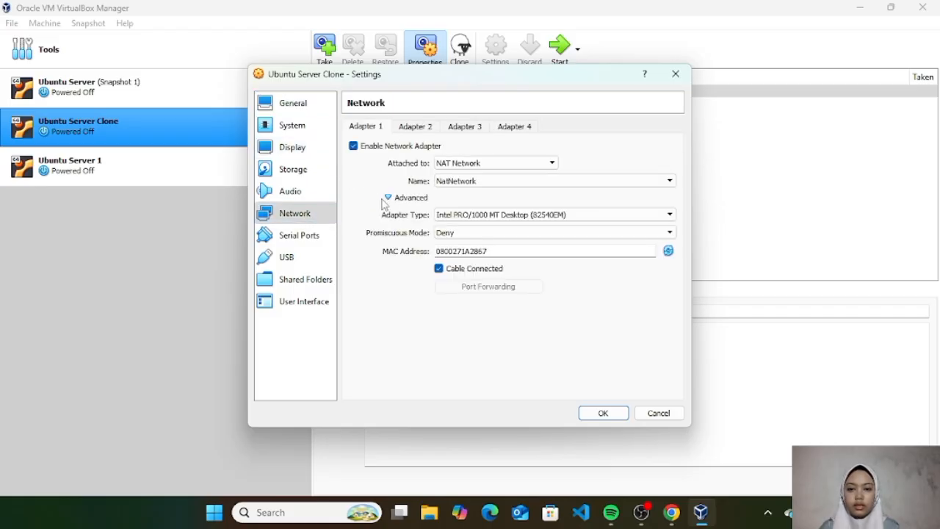
pyautogui.click(668, 252)
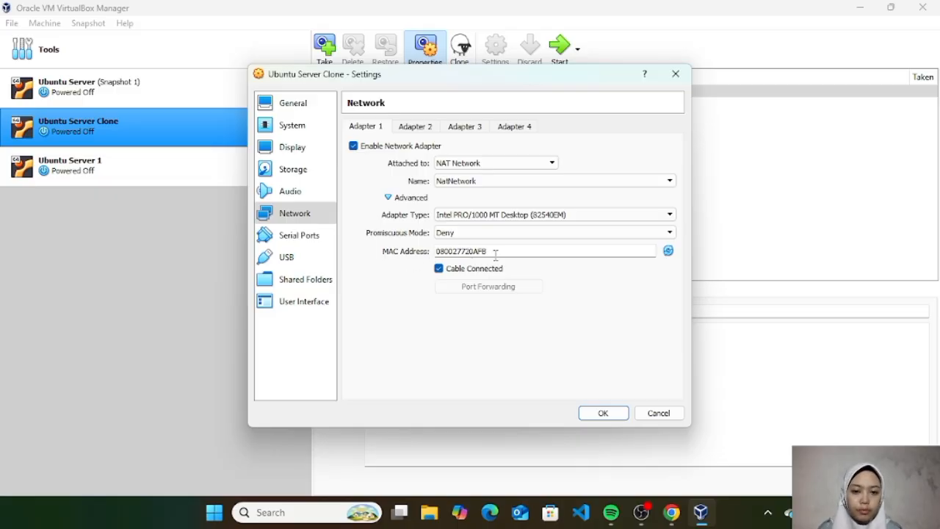
pyautogui.click(602, 412)
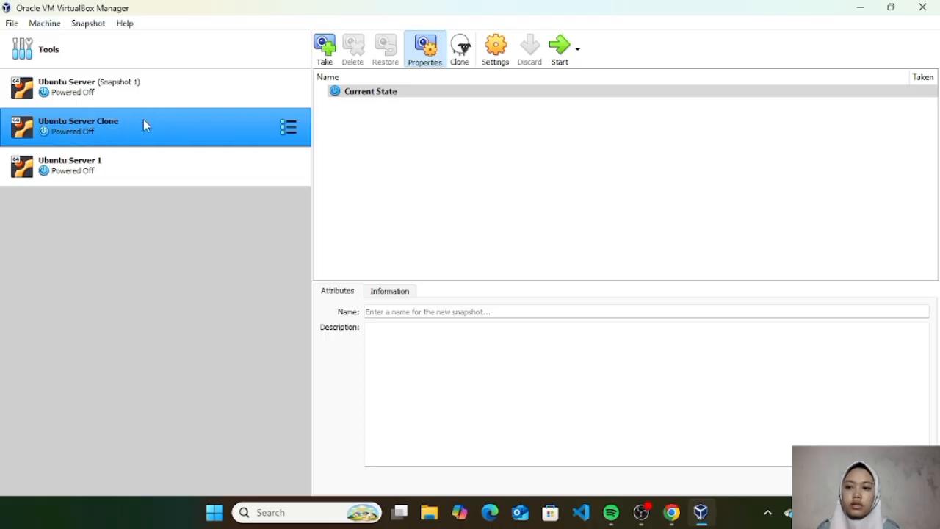
# Generate a new random MAC address for Adapter 1 of Ubuntu Server 1 and save the settings.
pyautogui.click(181, 165)
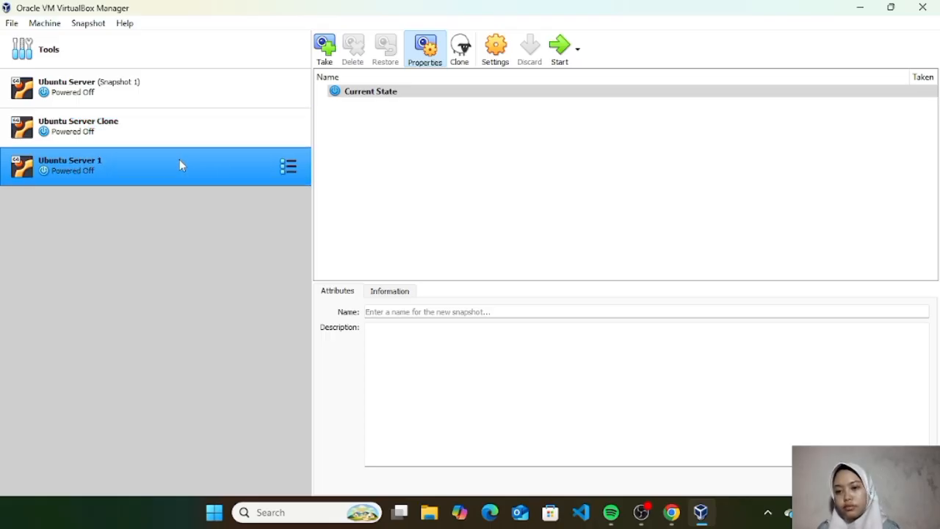
pyautogui.rightClick(181, 166)
pyautogui.click(221, 169)
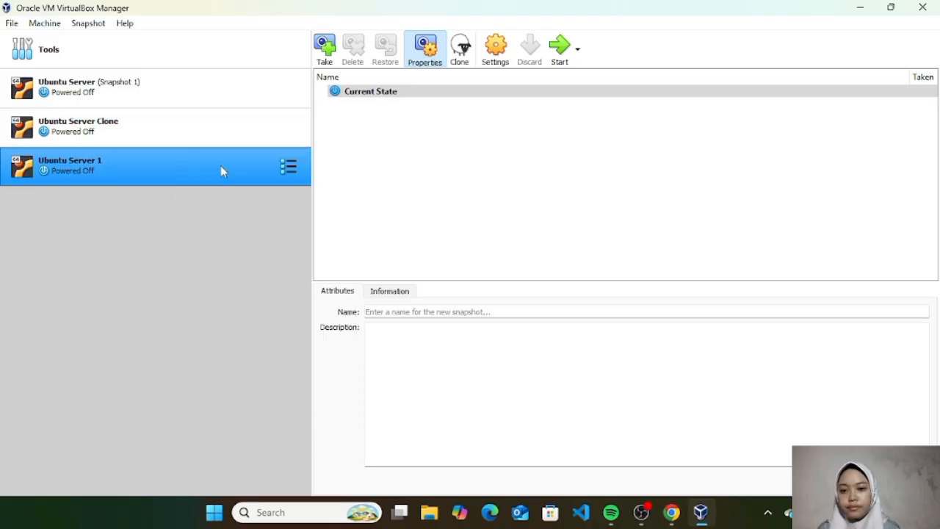
pyautogui.click(291, 213)
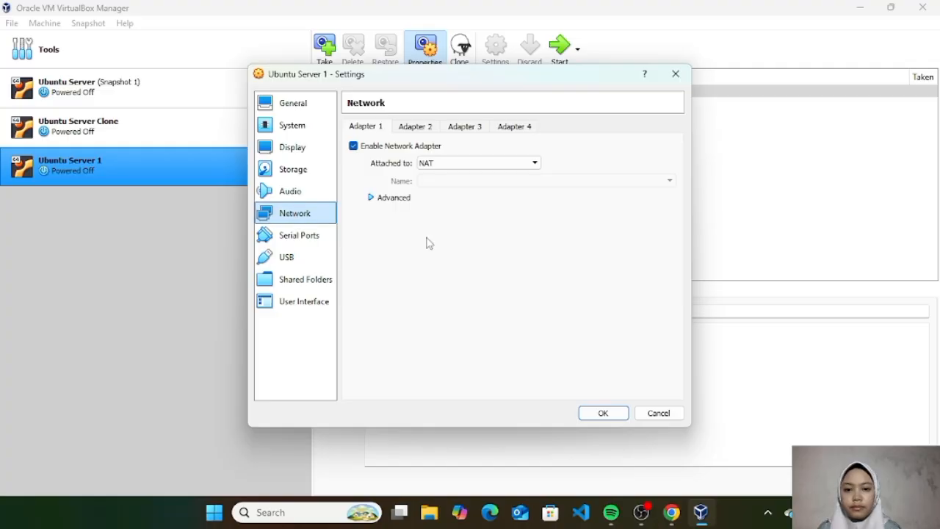
pyautogui.click(371, 198)
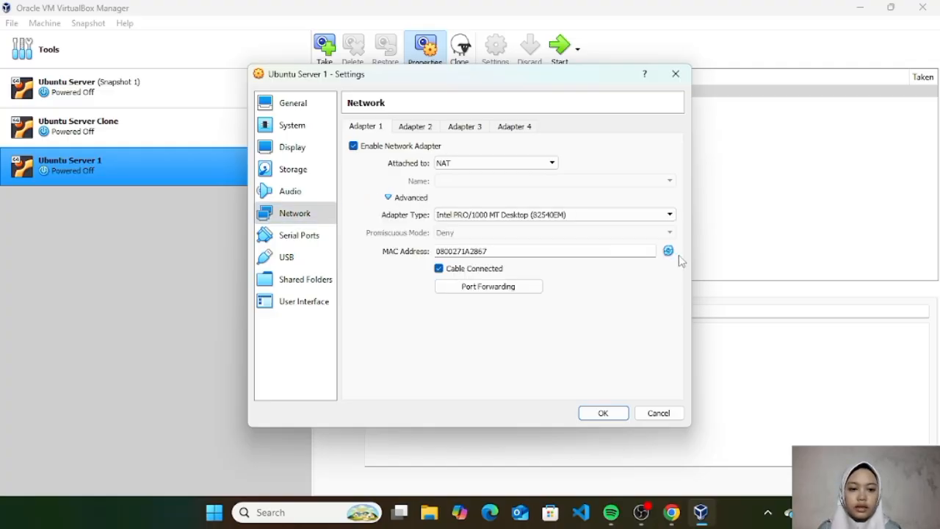
pyautogui.click(668, 251)
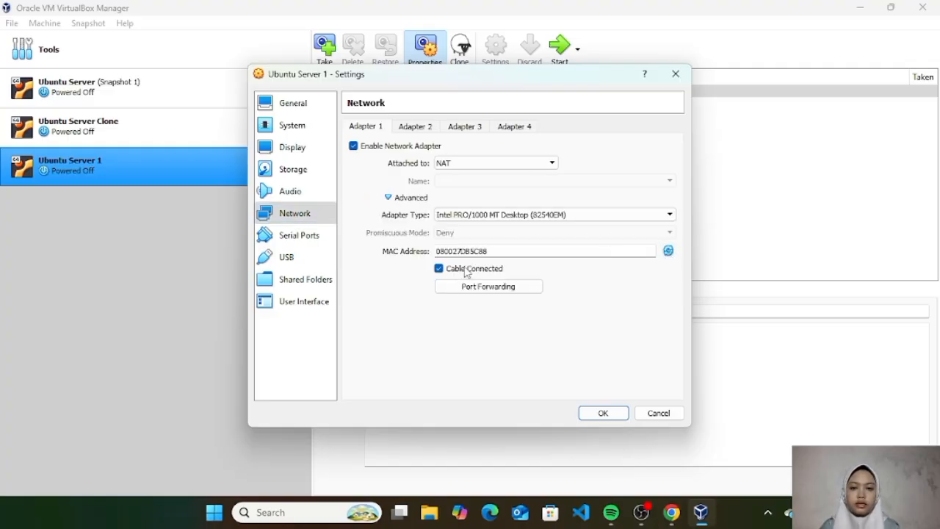
pyautogui.click(604, 414)
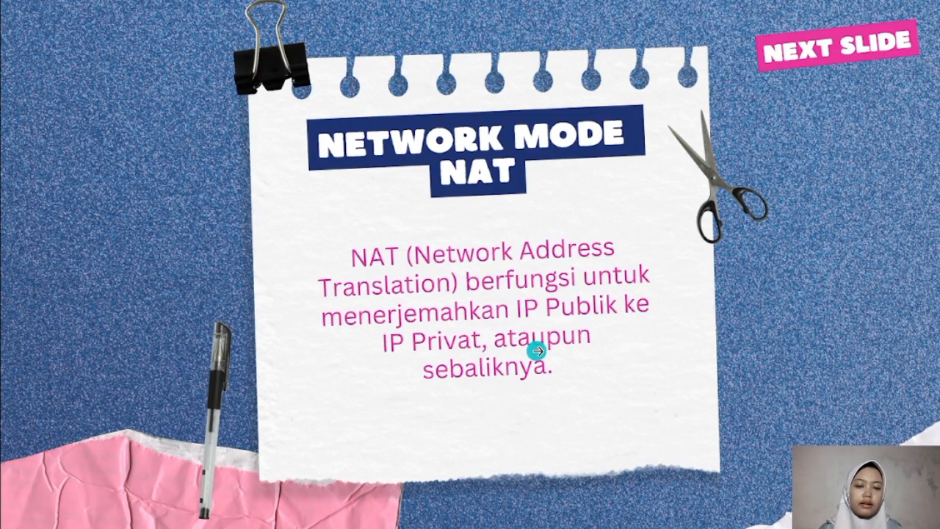
pyautogui.press('Right')
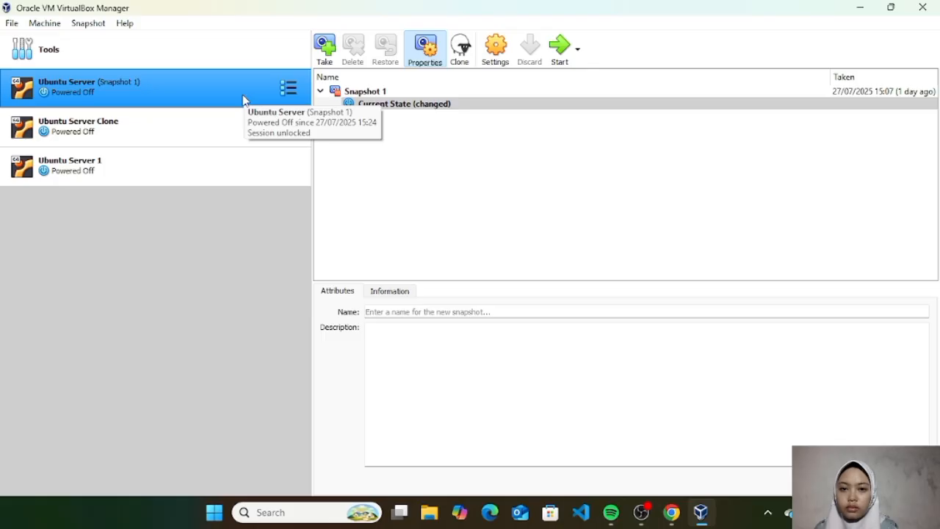
# Attach Adapter 1 of the Ubuntu Server virtual machine to NAT and save the settings.
pyautogui.moveTo(244, 100); pyautogui.dragTo(495, 51)
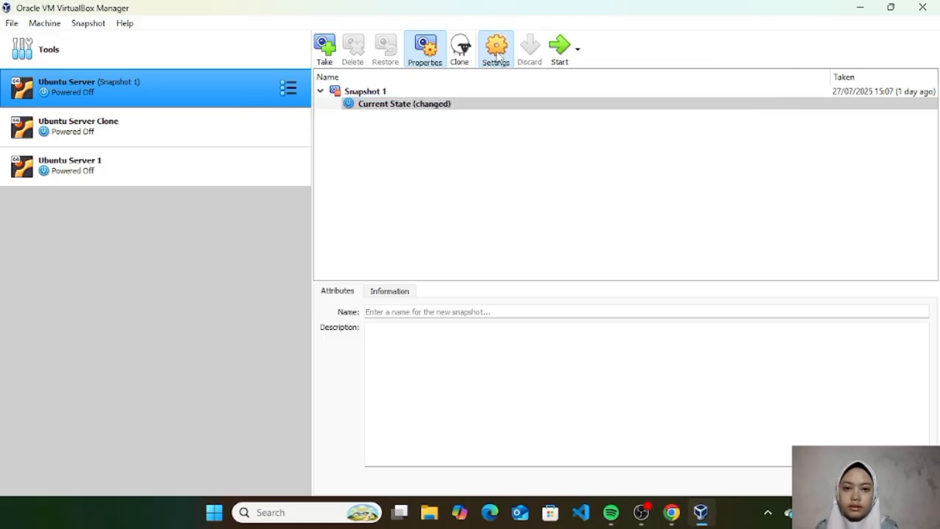
pyautogui.click(497, 51)
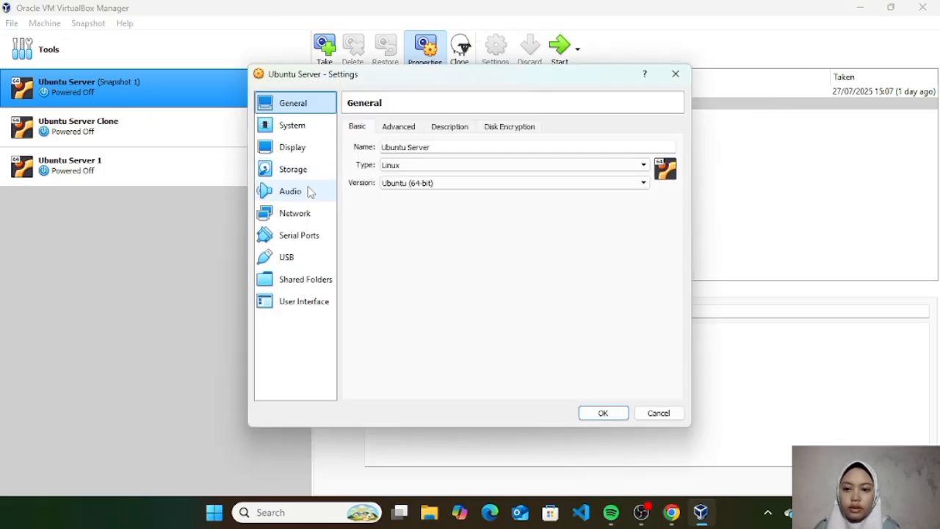
pyautogui.click(297, 219)
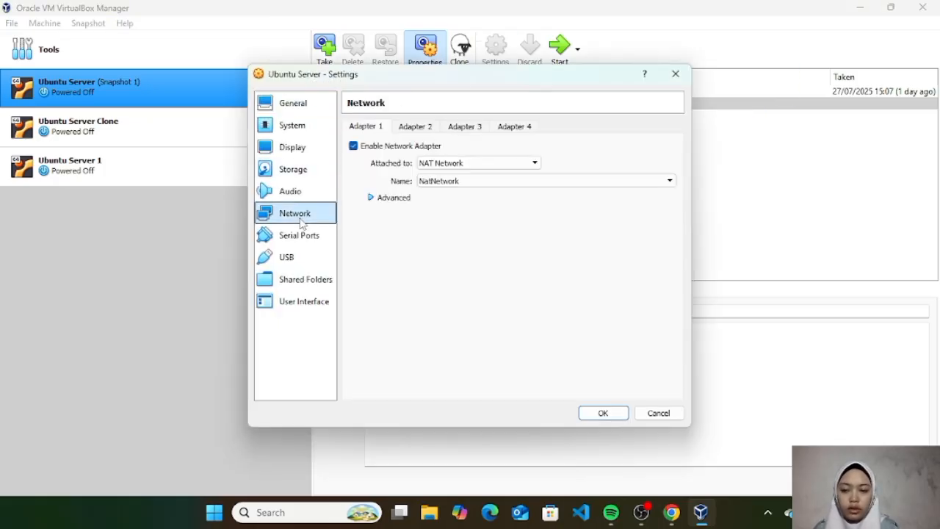
pyautogui.click(517, 166)
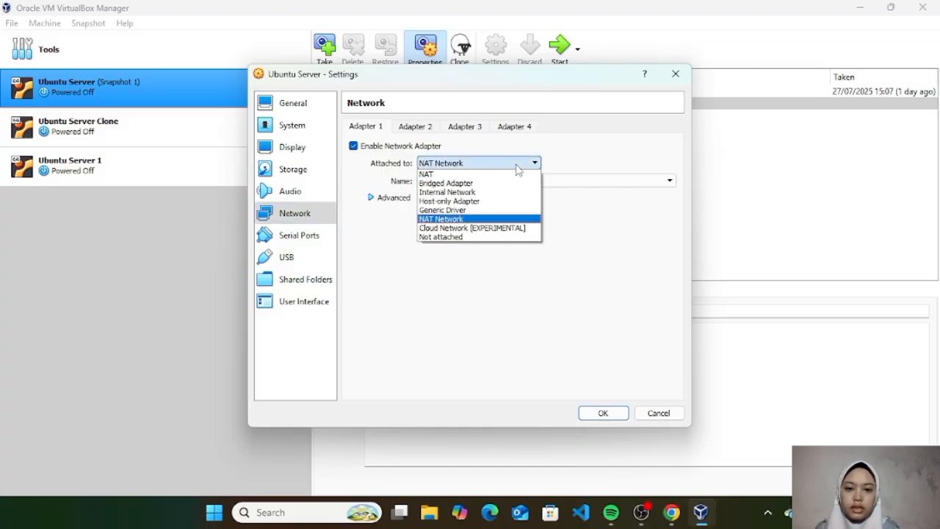
pyautogui.click(506, 175)
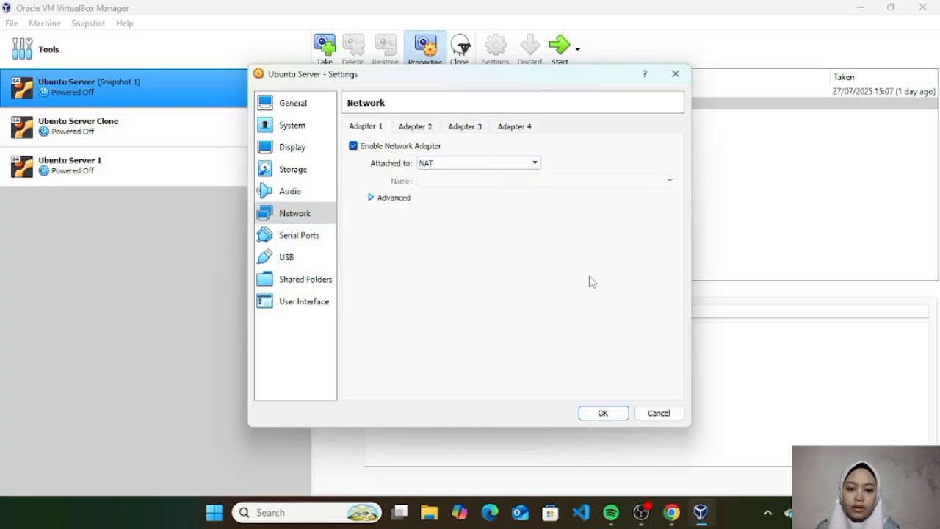
pyautogui.click(610, 413)
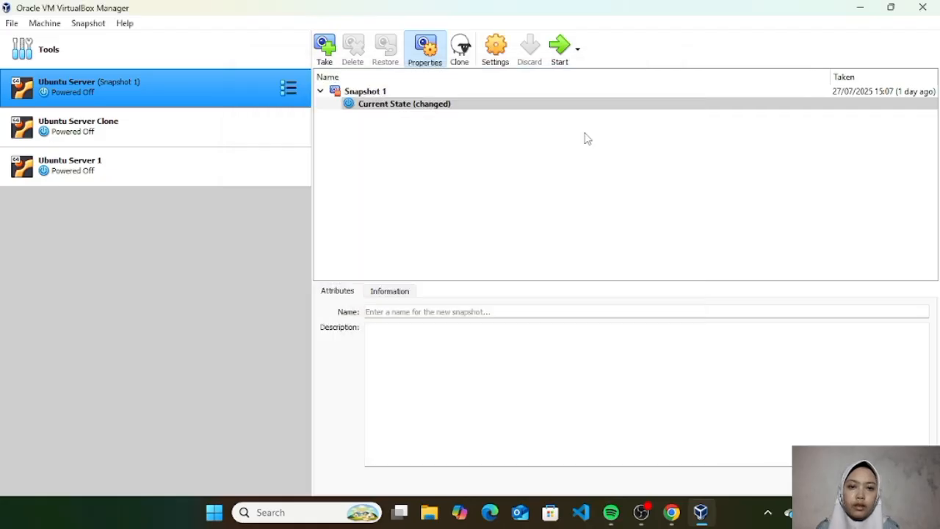
# Start the Ubuntu Server virtual machine and test its internet connection with ping google.com.
pyautogui.click(558, 64)
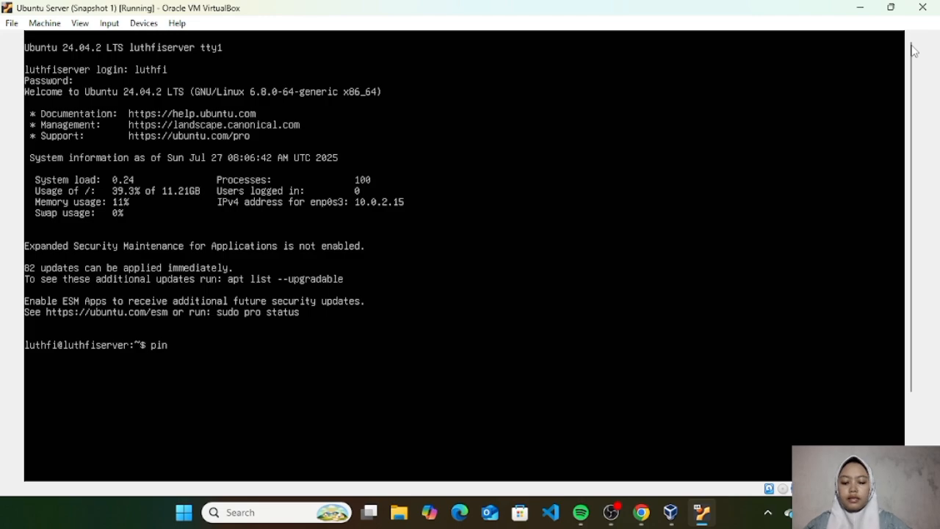
pyautogui.write('gle.com')
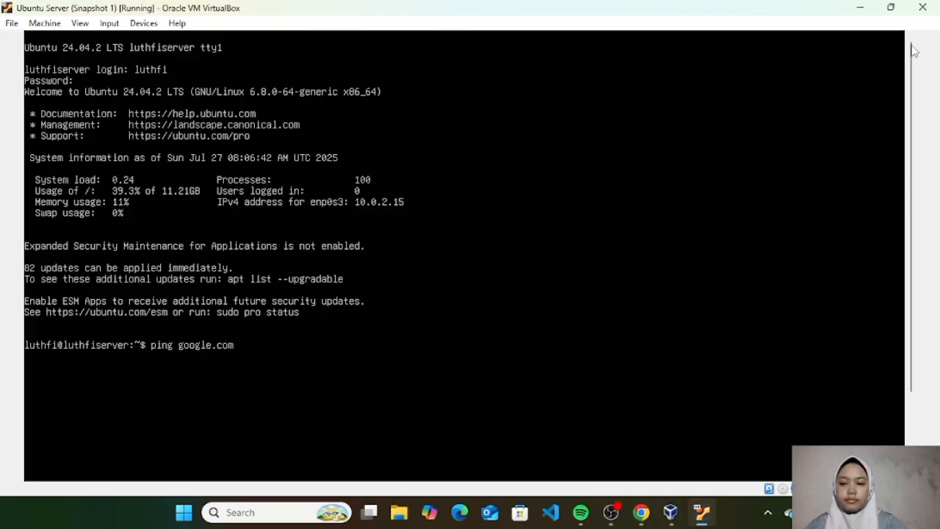
pyautogui.press('Return')
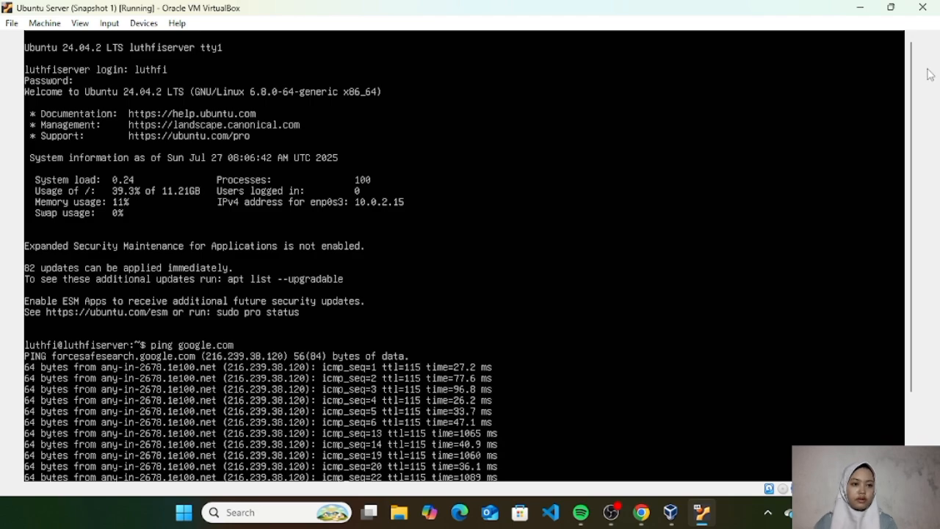
pyautogui.moveTo(910, 77); pyautogui.dragTo(911, 155)
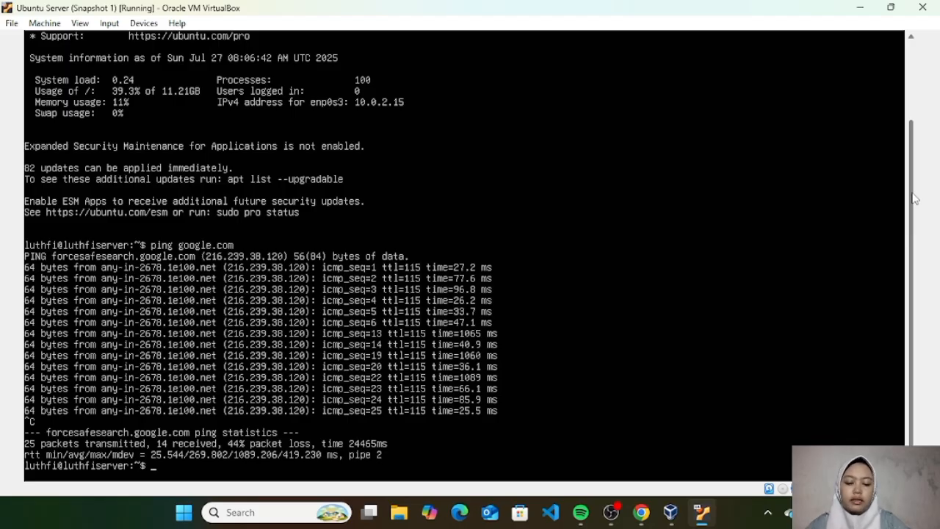
# List the network interface addresses of Ubuntu Server with the ip address command.
pyautogui.write('i')
pyautogui.write('p a')
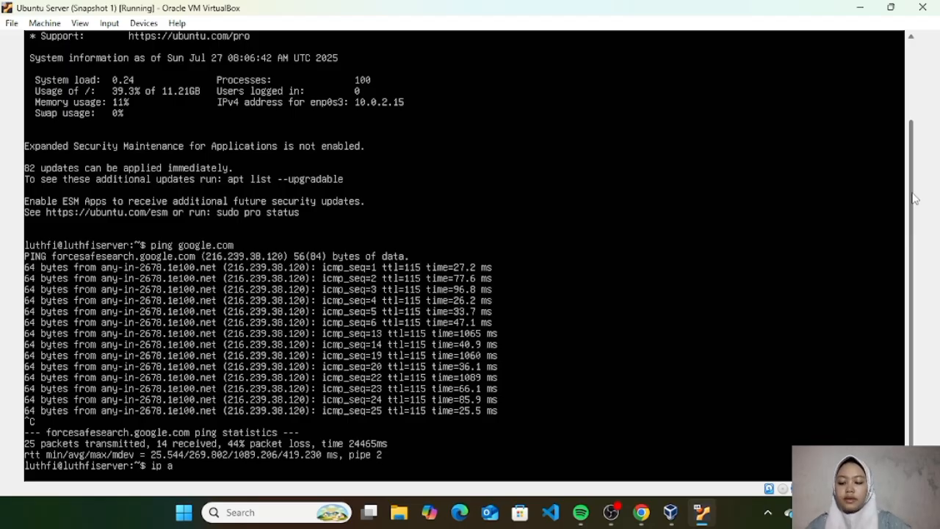
pyautogui.write('ddress')
pyautogui.press('Return')
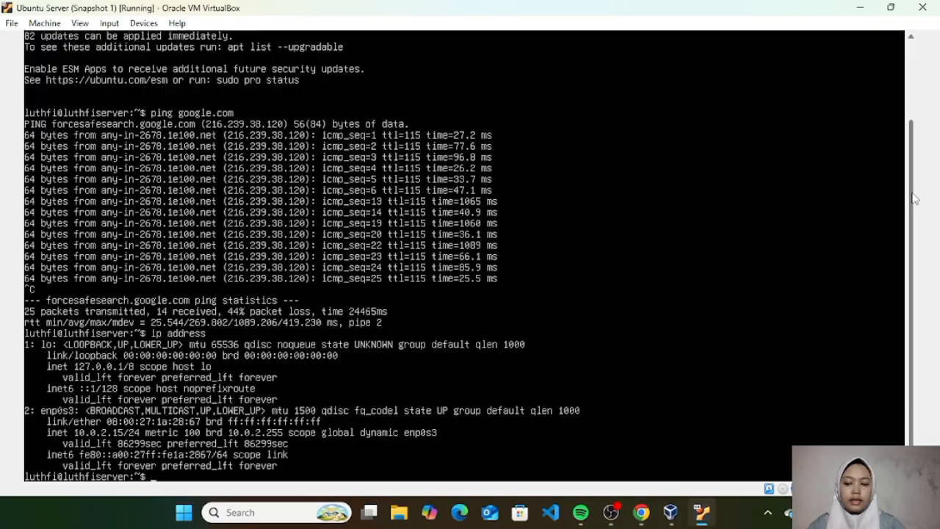
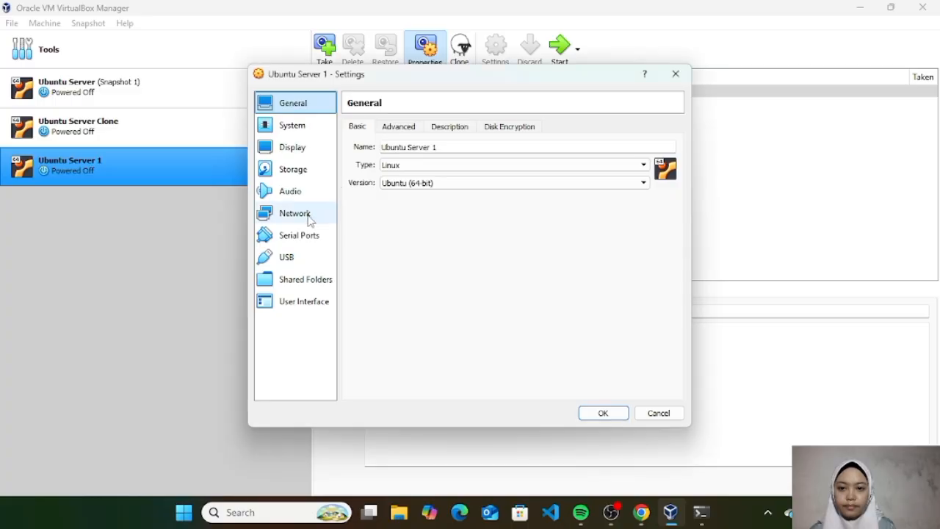
# Check the Adapter 1 attachment type in the network settings of Ubuntu Server 1 and close its settings.
pyautogui.click(309, 214)
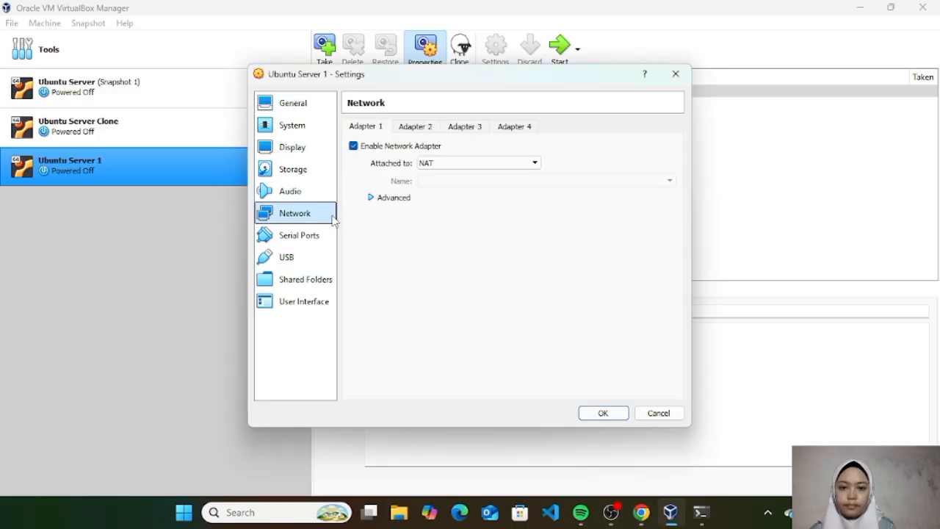
pyautogui.click(612, 413)
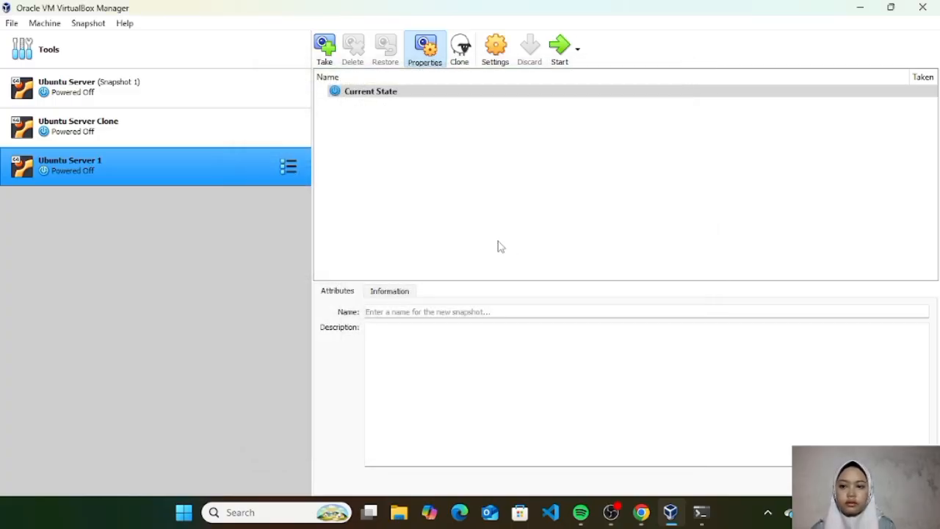
# Start Ubuntu Server Clone and Ubuntu Server 1 together, and run ip address in Ubuntu Server Clone.
pyautogui.click(263, 128)
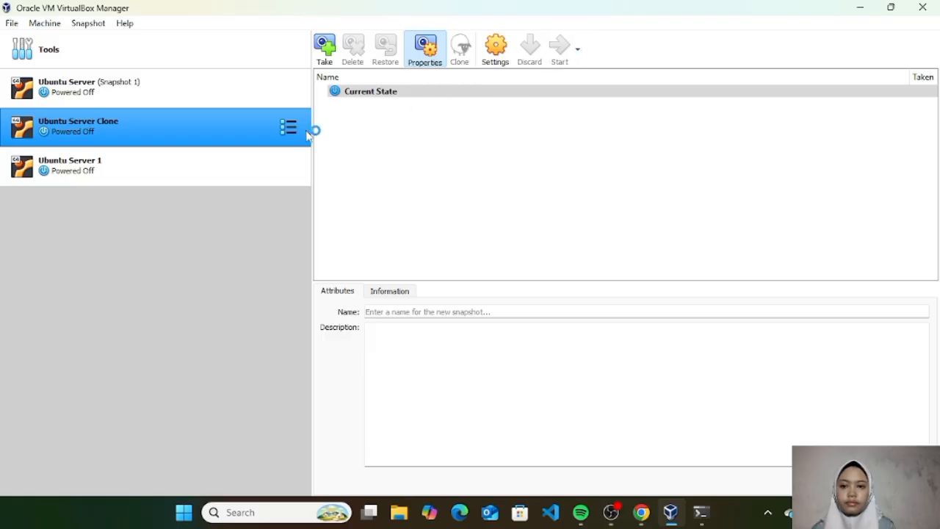
pyautogui.click(260, 162)
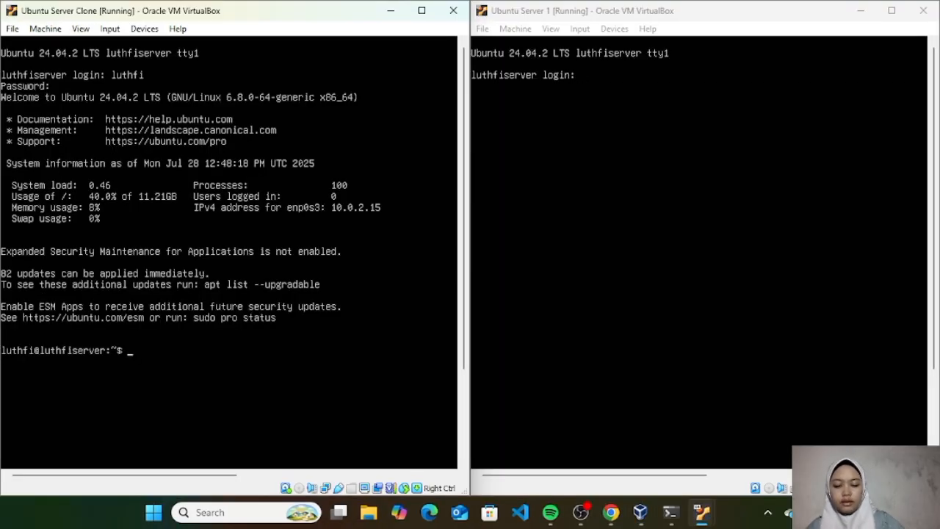
pyautogui.write('i')
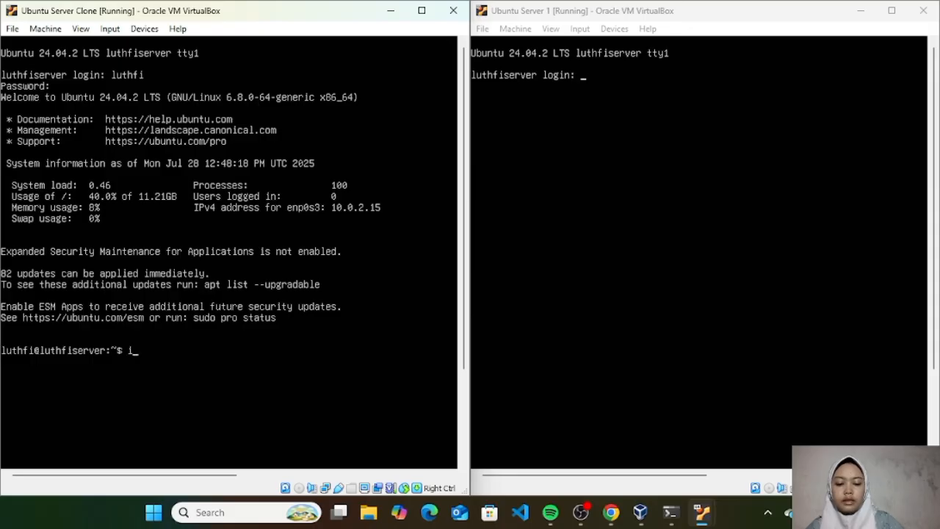
pyautogui.write('p address')
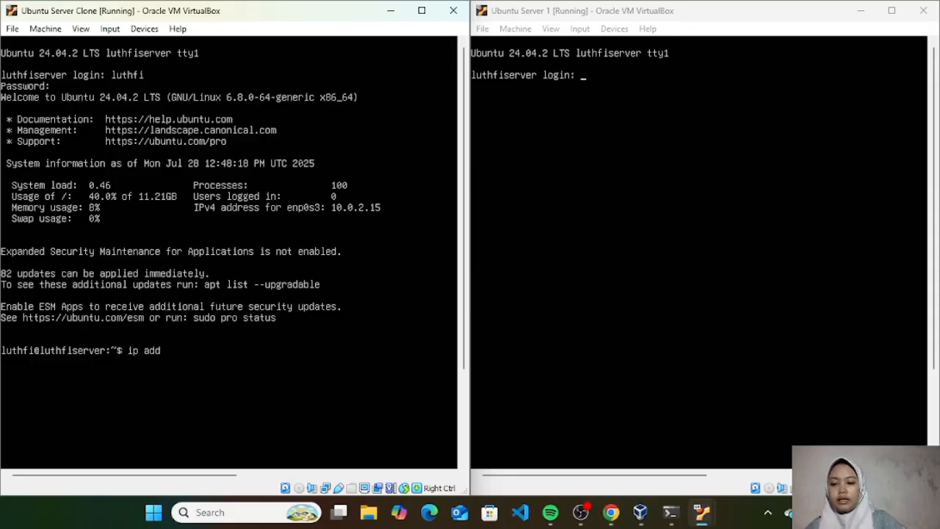
pyautogui.press('Return')
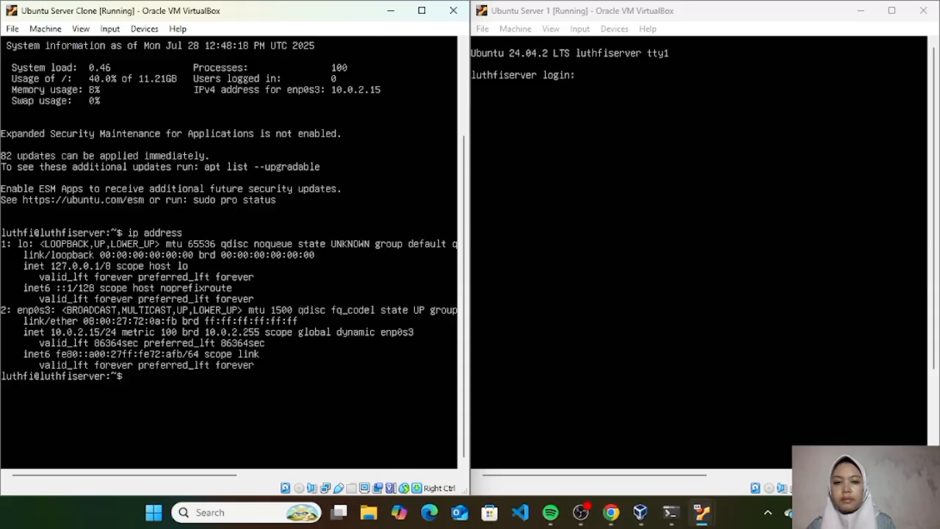
# Log in to Ubuntu Server 1 with the account's username and password.
pyautogui.click(698, 250)
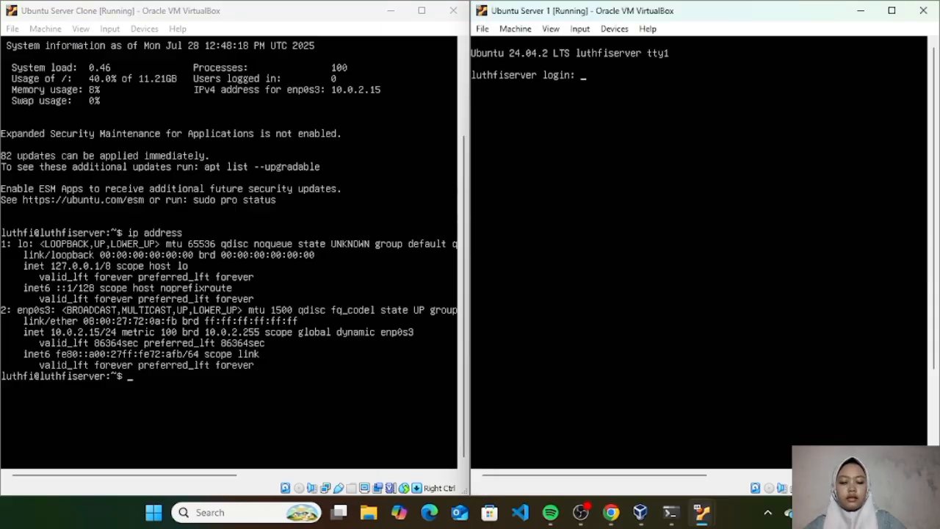
pyautogui.write('luthfi')
pyautogui.press('Return')
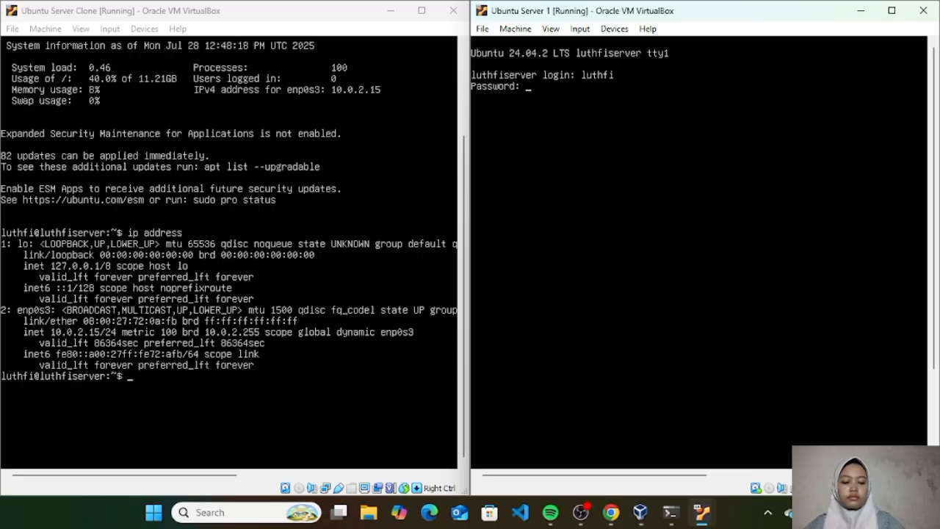
pyautogui.press('Return')
# Run ip address in Ubuntu Server 1 and bring its full output into view beside the clone's.
pyautogui.write('ip add')
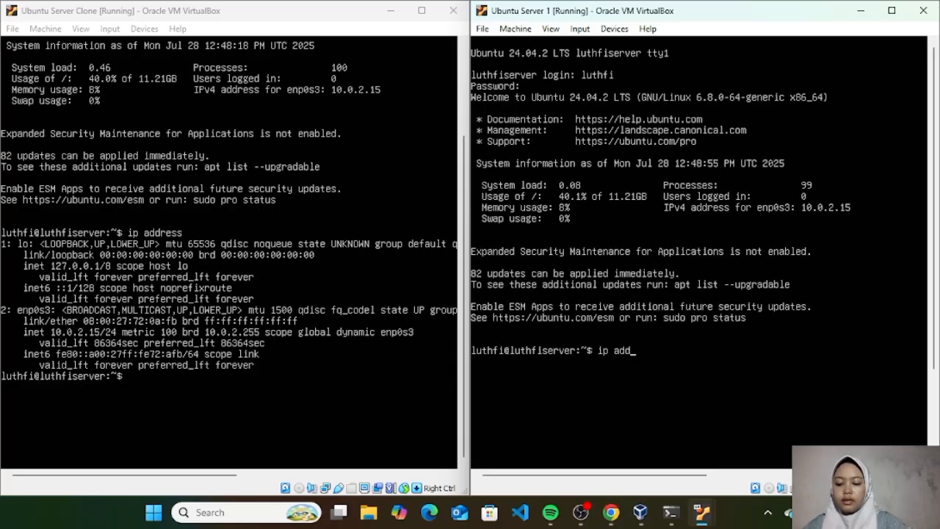
pyautogui.write('ress')
pyautogui.press('Return')
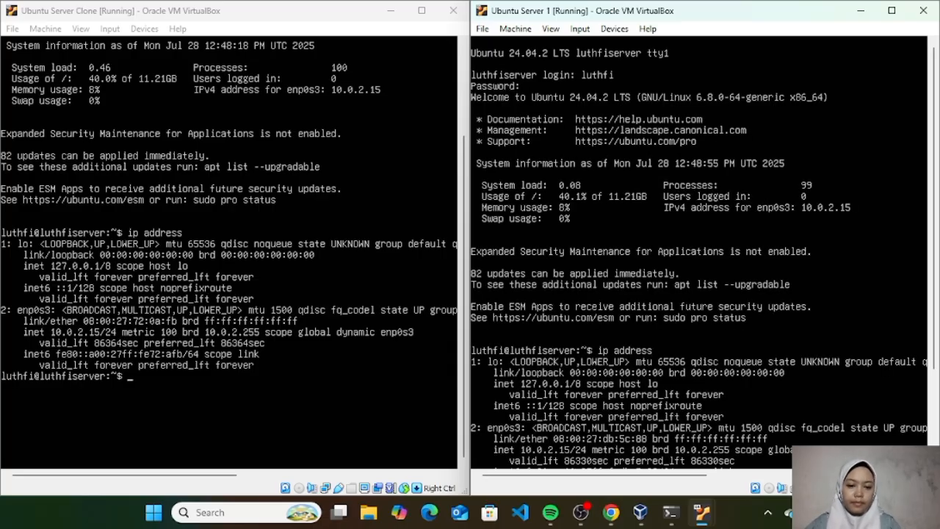
pyautogui.moveTo(935, 229); pyautogui.dragTo(934, 320)
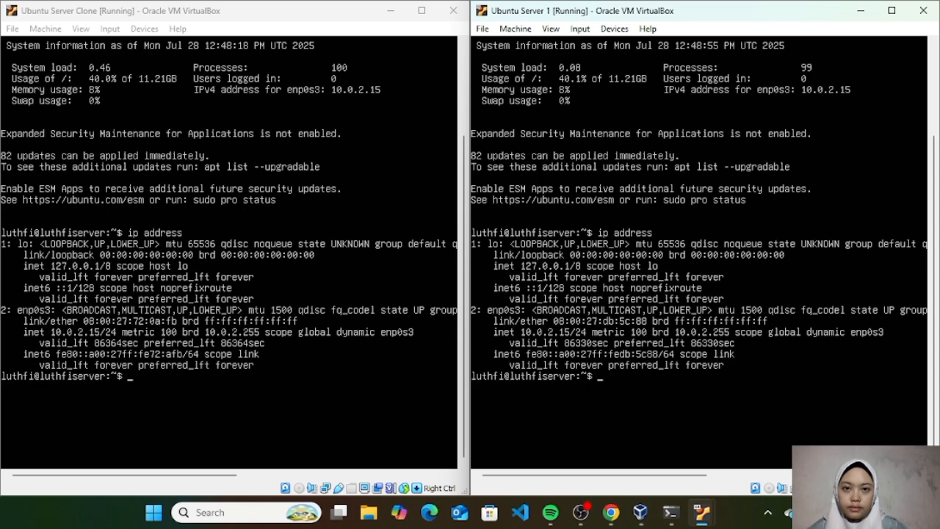
# Close the running Ubuntu Server Clone machine and leave only Ubuntu Server 1 selected in the machine list.
pyautogui.click(242, 309)
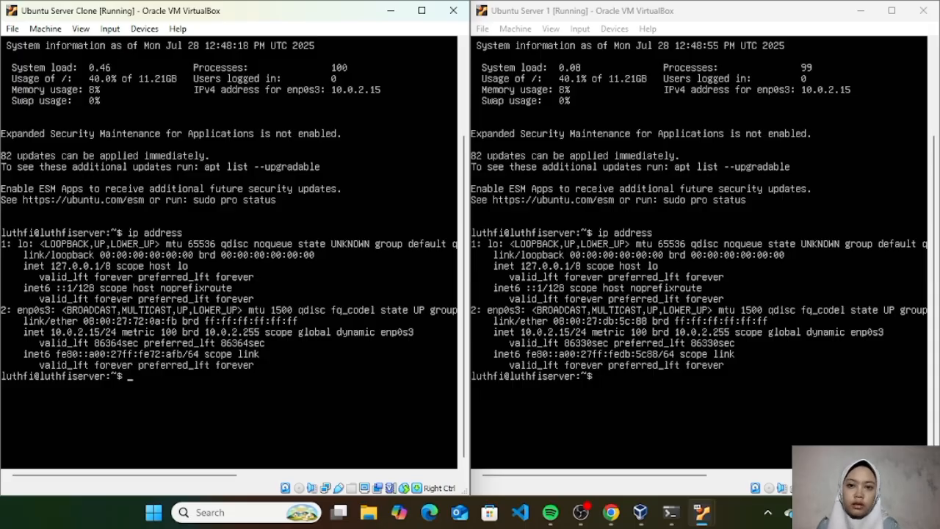
pyautogui.click(453, 12)
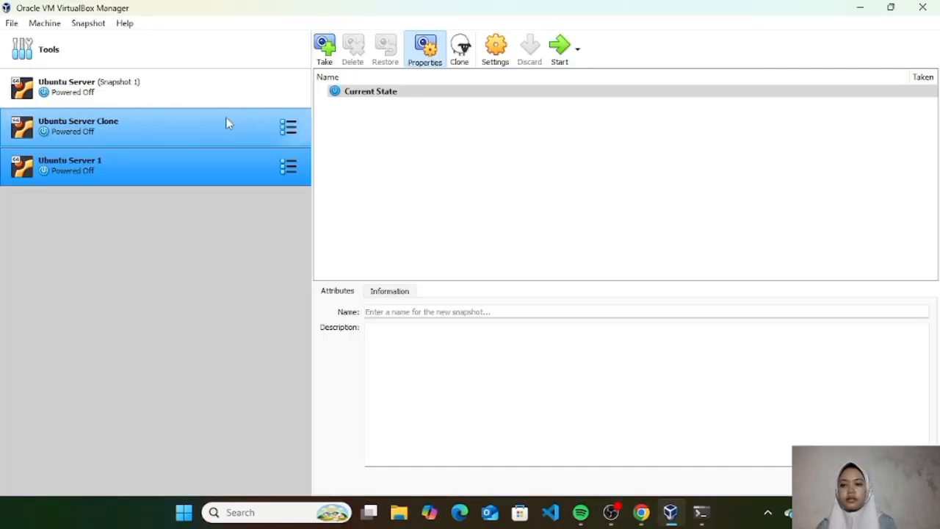
pyautogui.keyDown('ctrl'); pyautogui.click(228, 123); pyautogui.keyUp('ctrl')
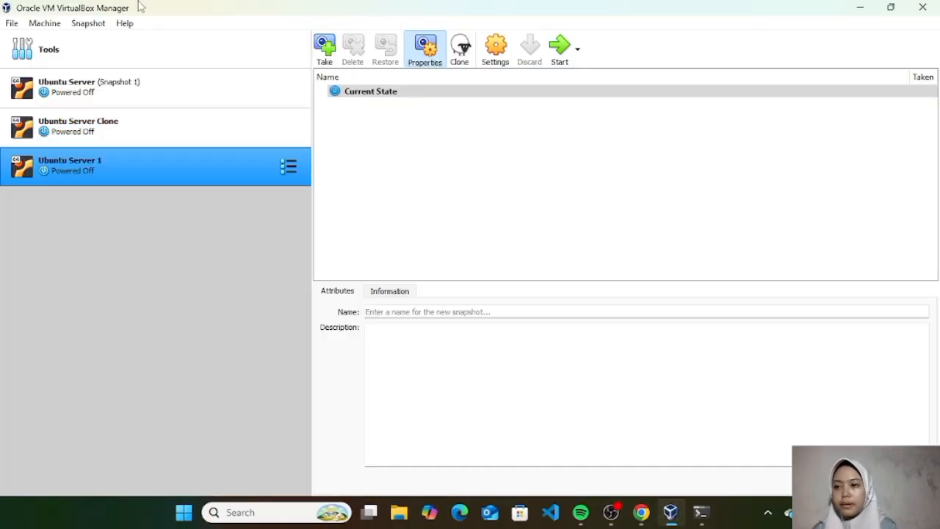
# Add a new NAT network in the VirtualBox network preferences.
pyautogui.click(14, 23)
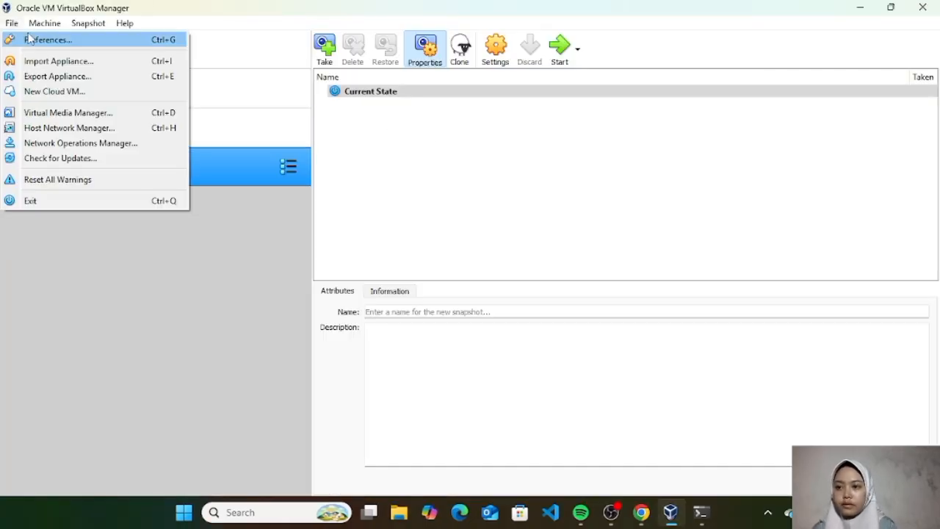
pyautogui.click(39, 43)
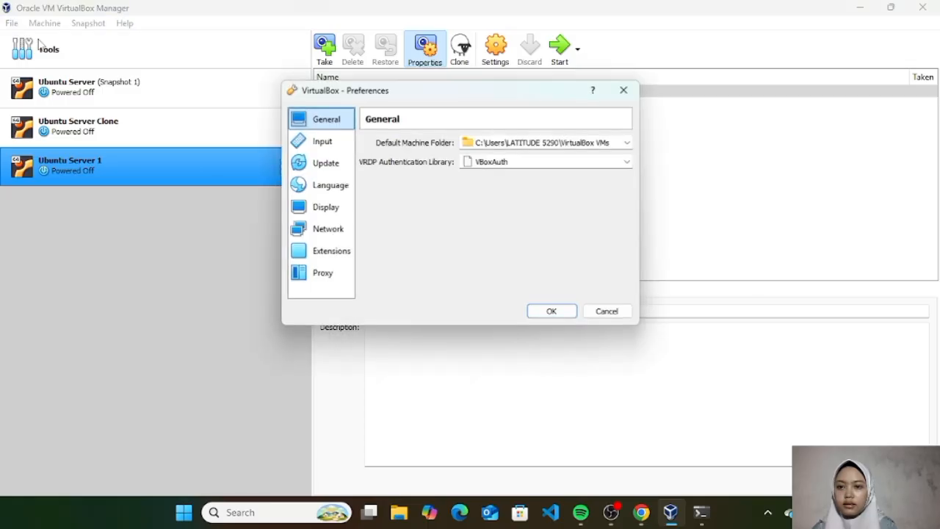
pyautogui.click(328, 230)
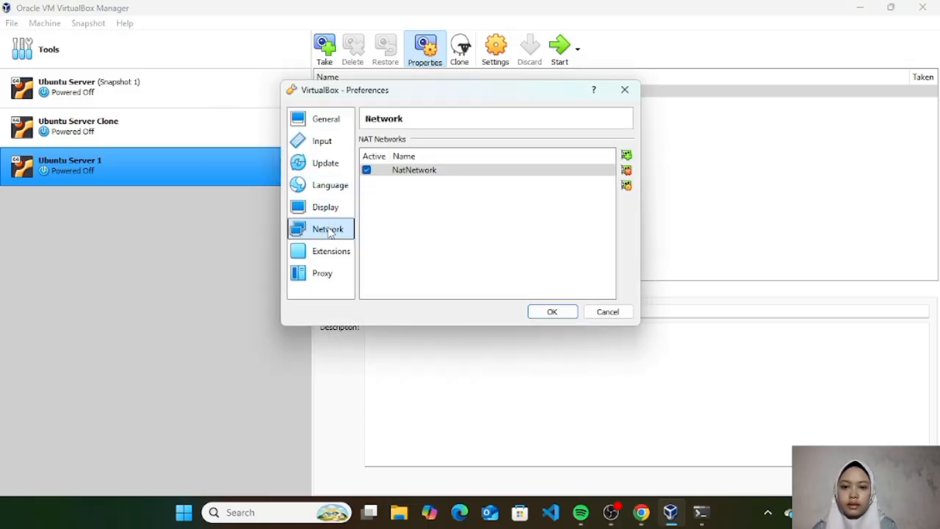
pyautogui.click(626, 157)
pyautogui.click(575, 179)
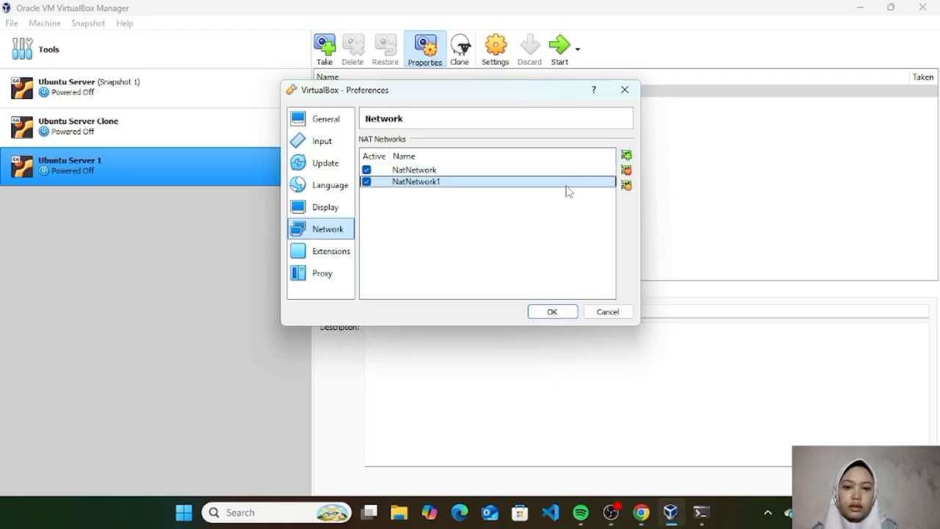
# Remove the newly added NAT network, keeping NatNetwork, and save the preferences.
pyautogui.click(627, 171)
pyautogui.click(432, 263)
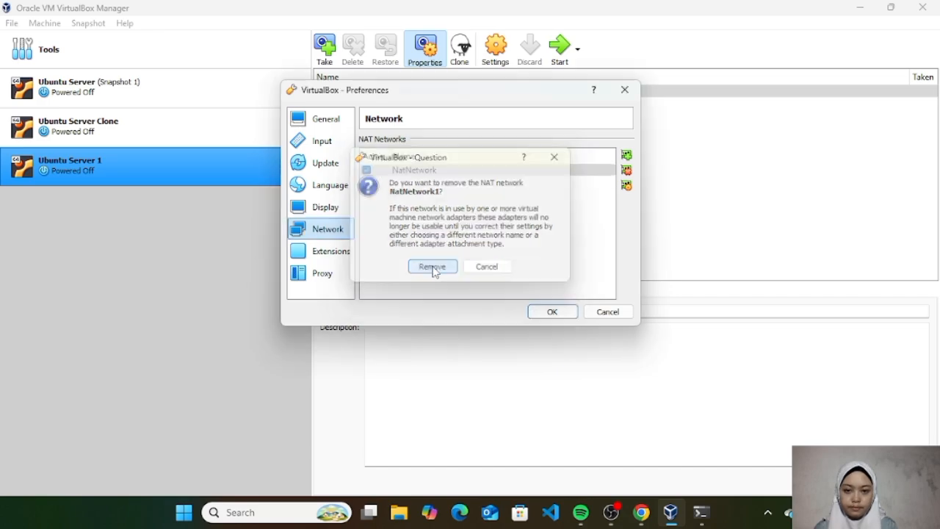
pyautogui.click(552, 311)
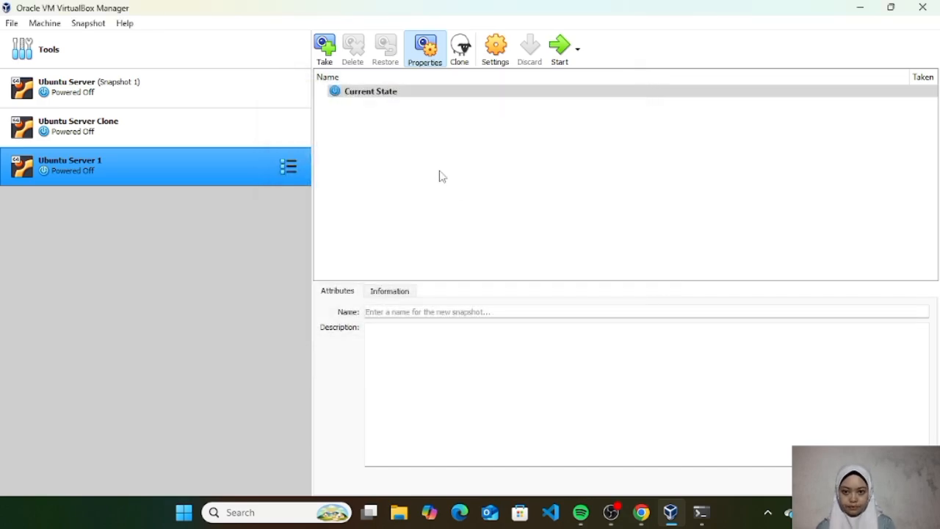
# Attach Adapter 1 of Ubuntu Server Clone to NAT Network with the name NatNetwork and save the machine's settings.
pyautogui.click(249, 126)
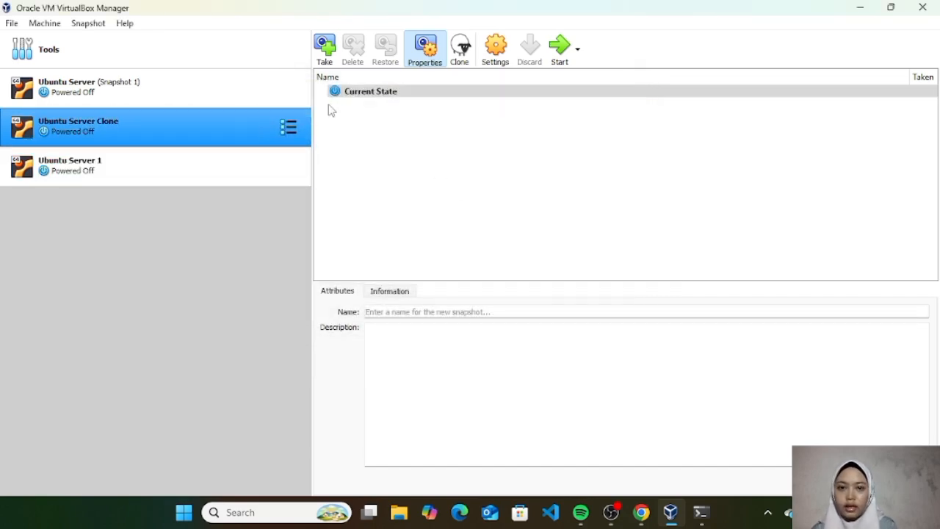
pyautogui.click(503, 52)
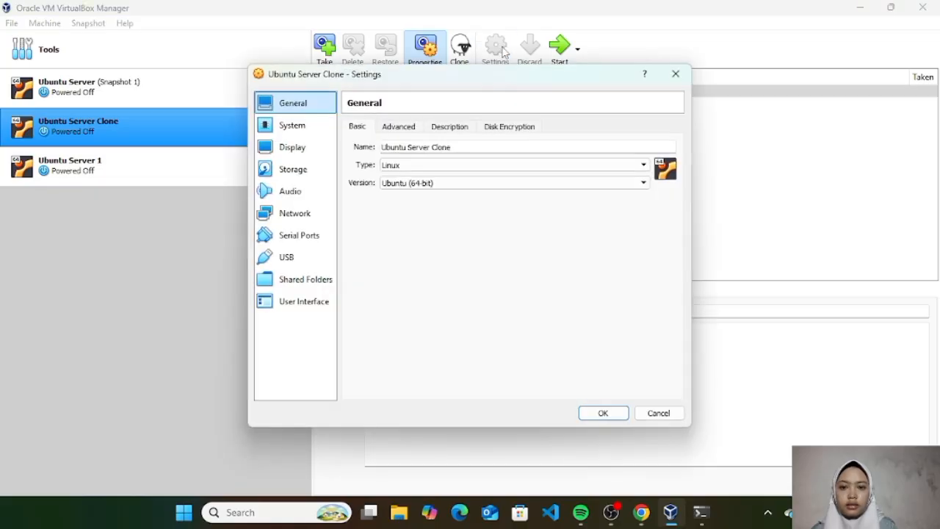
pyautogui.click(295, 216)
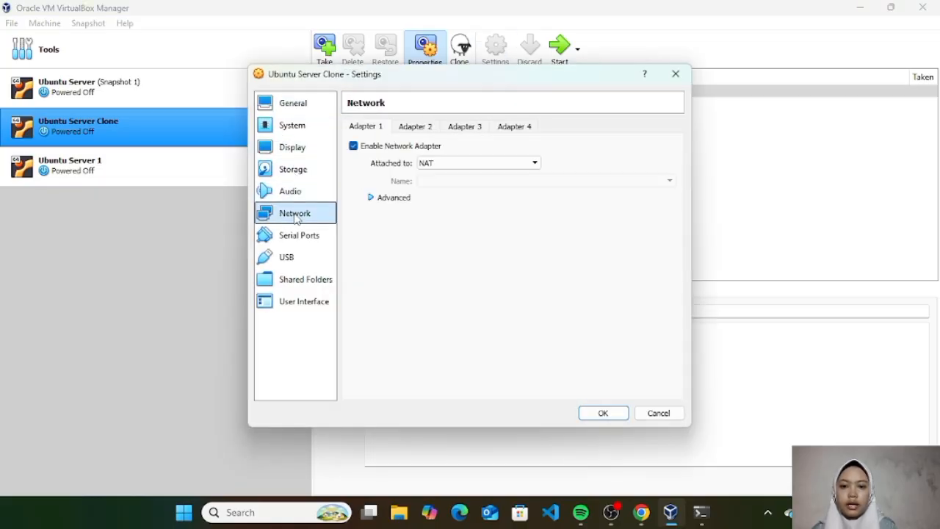
pyautogui.click(529, 163)
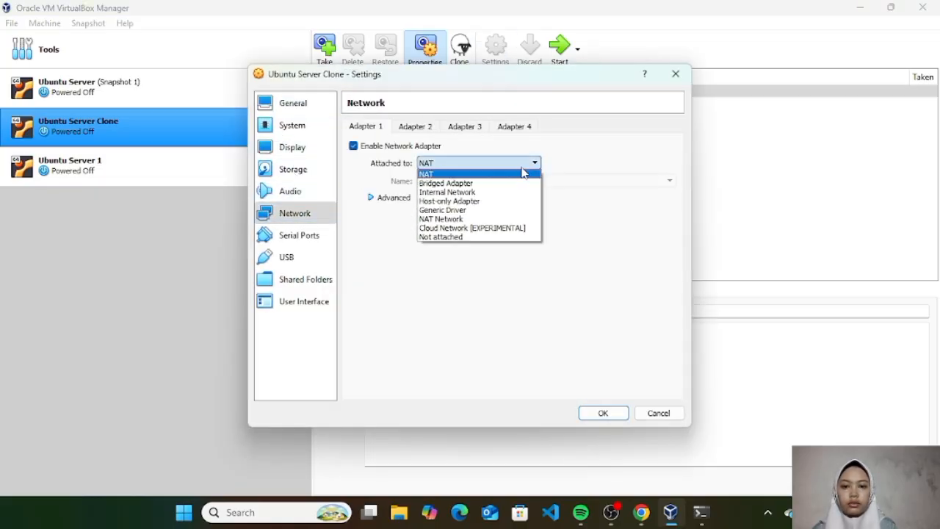
pyautogui.click(481, 219)
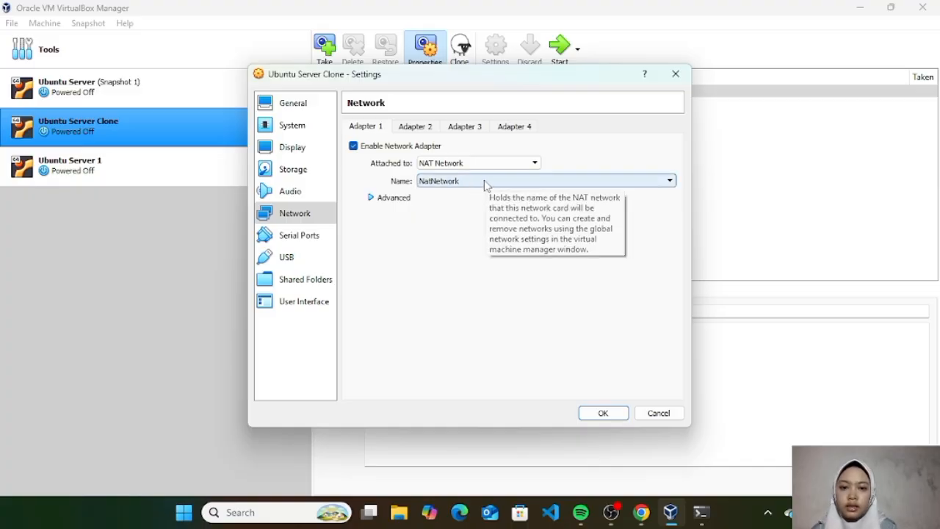
pyautogui.click(602, 412)
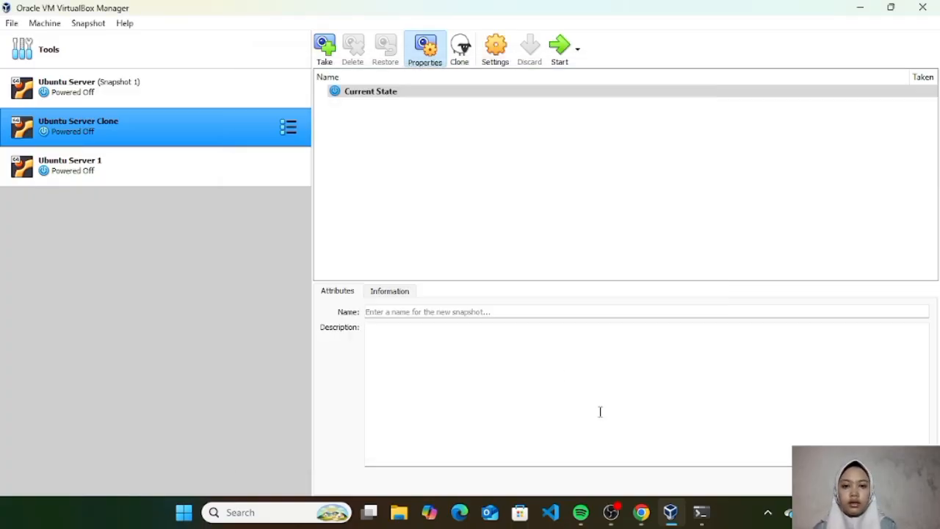
# Attach Adapter 1 of Ubuntu Server 1 to NAT Network, choose NatNetwork as its name, and save the settings.
pyautogui.click(208, 172)
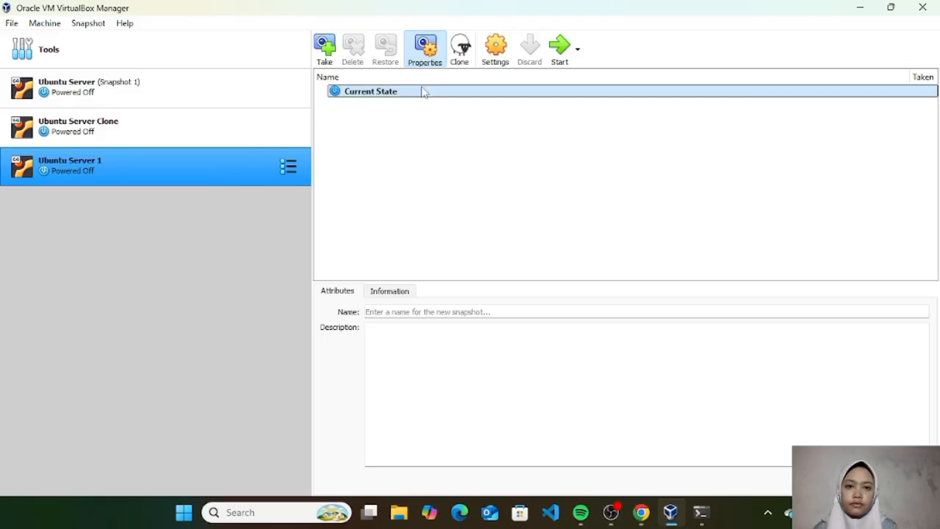
pyautogui.click(497, 48)
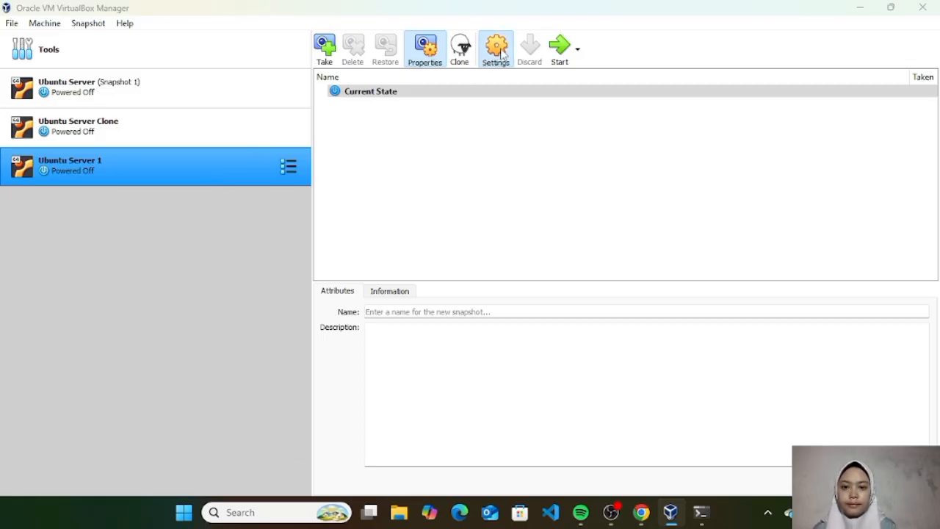
pyautogui.click(313, 213)
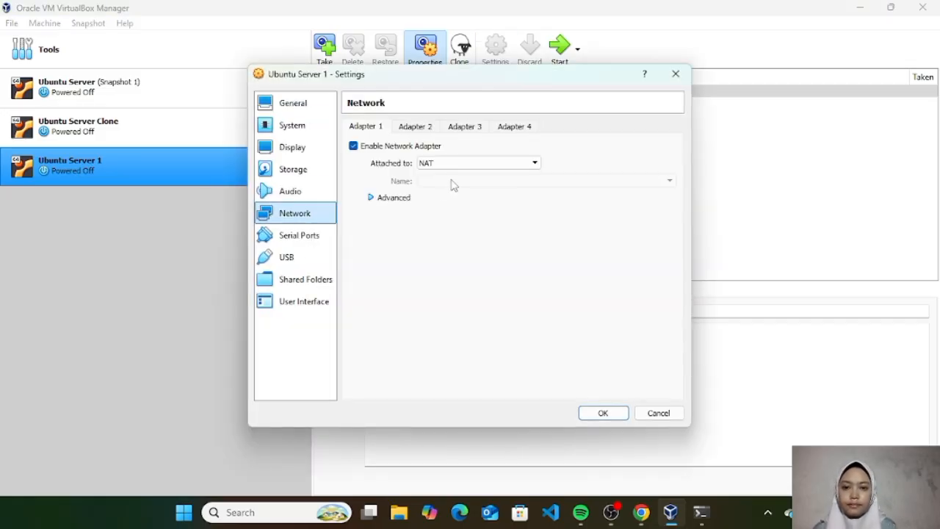
pyautogui.click(495, 163)
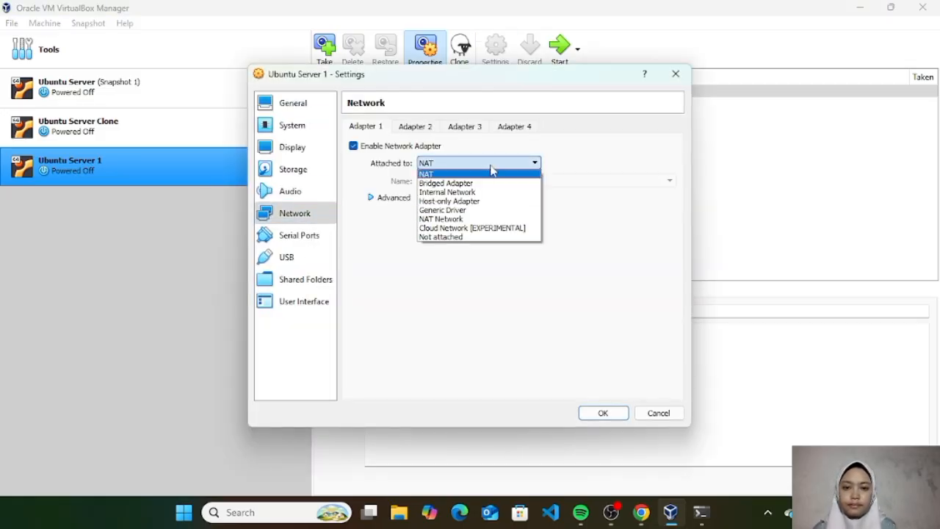
pyautogui.click(459, 218)
pyautogui.click(514, 182)
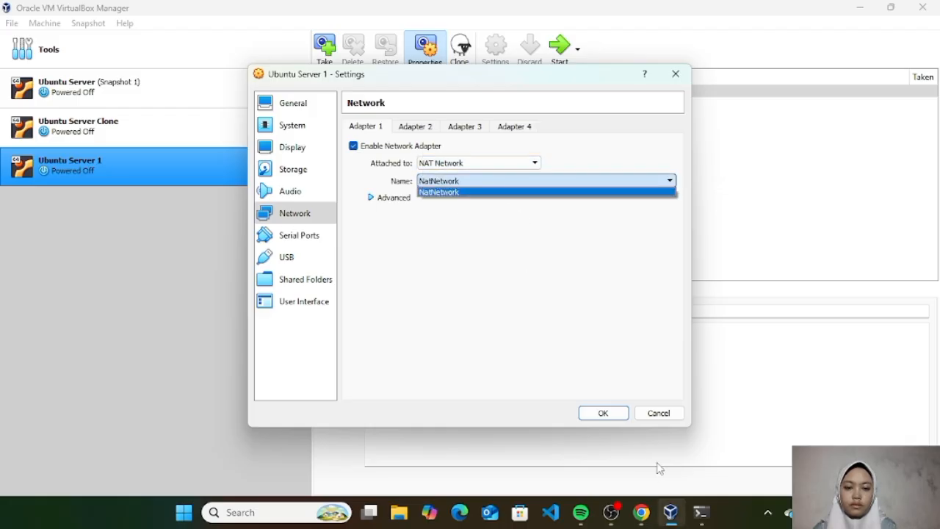
pyautogui.click(603, 413)
pyautogui.click(603, 412)
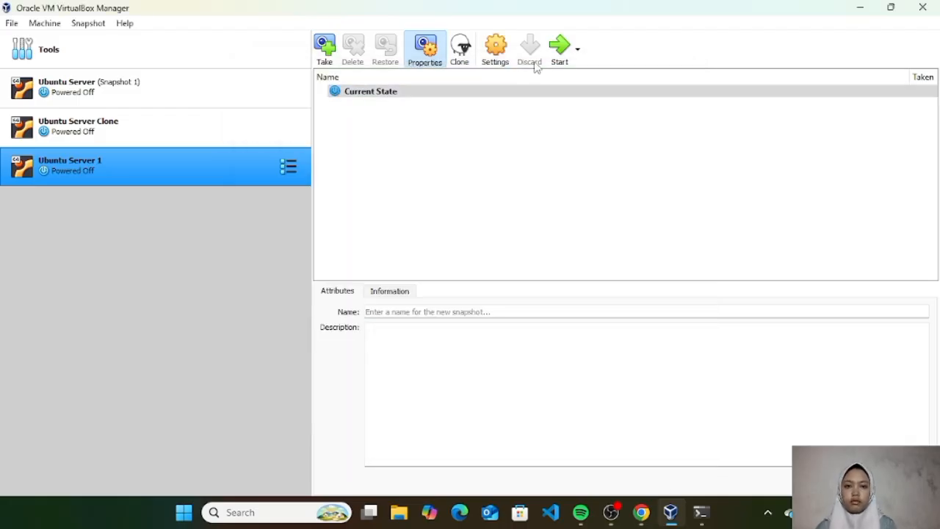
# Start Ubuntu Server Clone and run ip address in its console, bringing the full output into view.
pyautogui.click(213, 125)
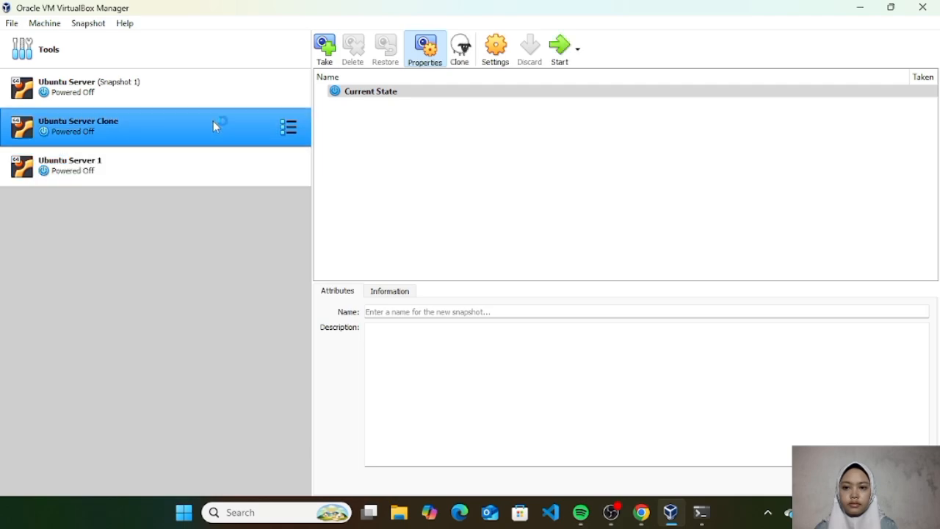
pyautogui.click(559, 47)
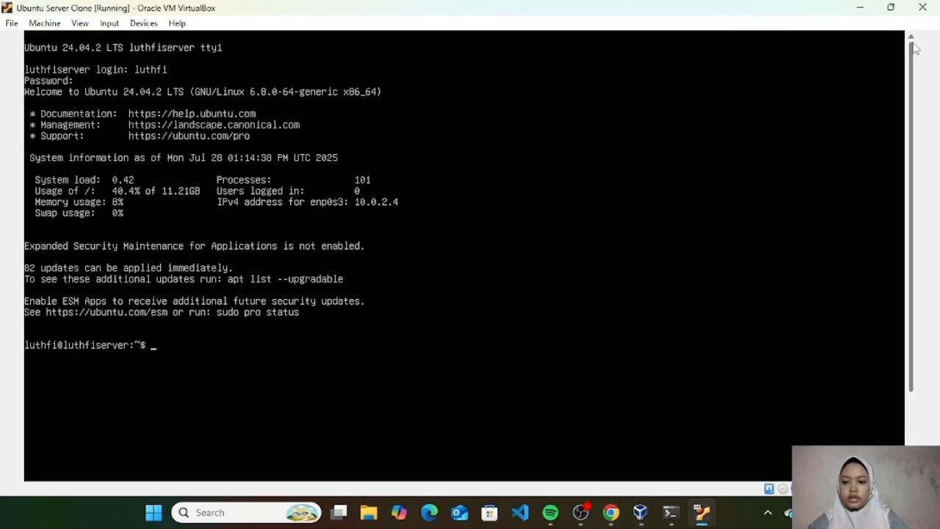
pyautogui.write('ip')
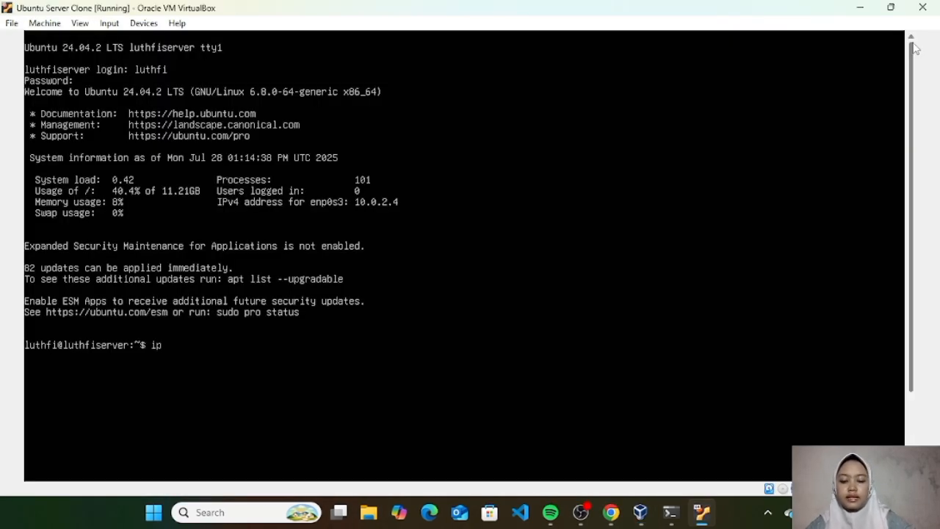
pyautogui.write(' address')
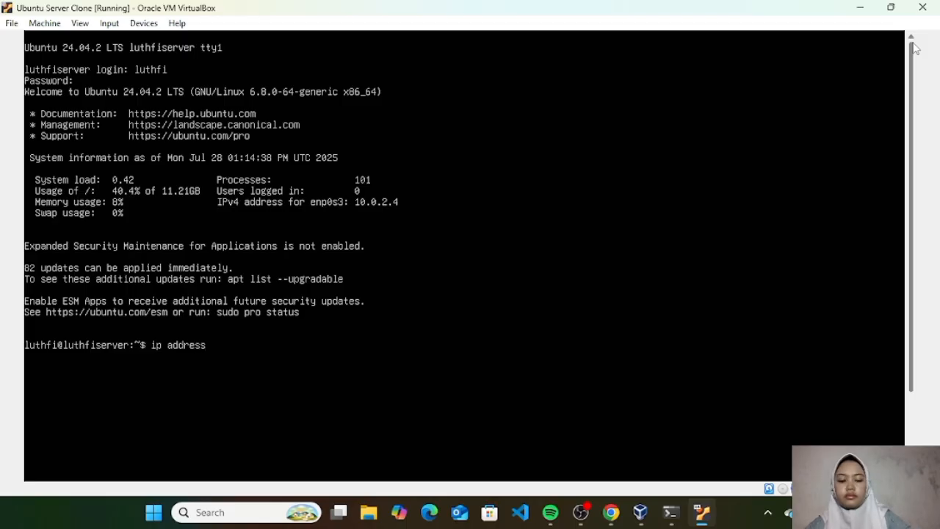
pyautogui.press('Return')
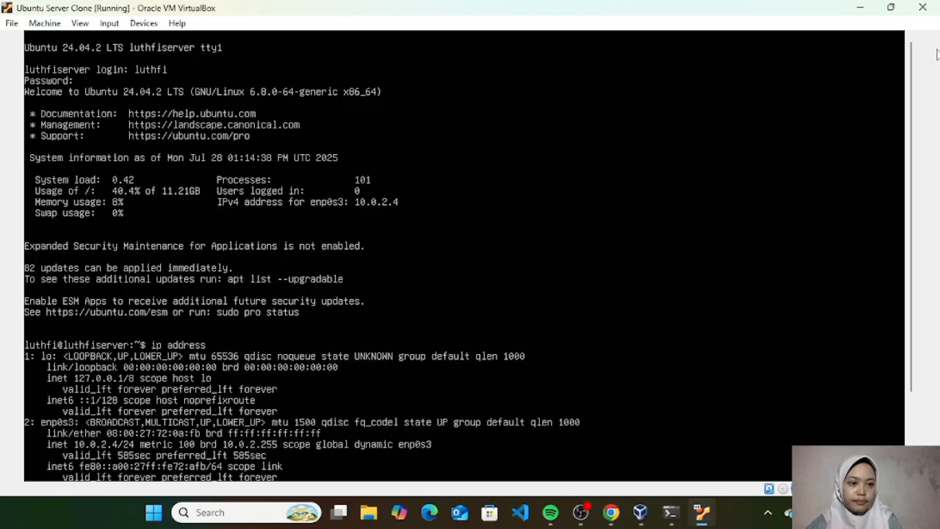
pyautogui.scroll(-3, 921, 204)
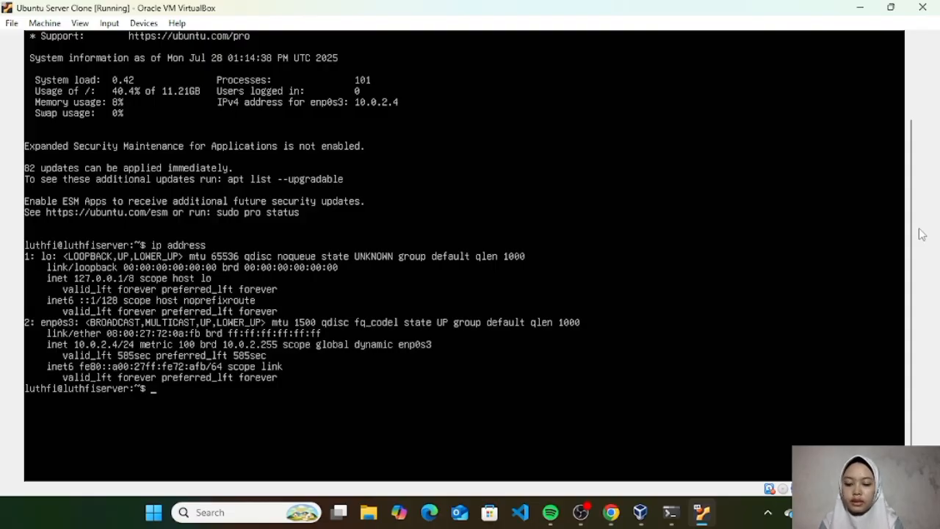
# Release the clone's DHCP lease with sudo dhclient -r enp0s3, entering the account password for sudo.
pyautogui.write('sudo')
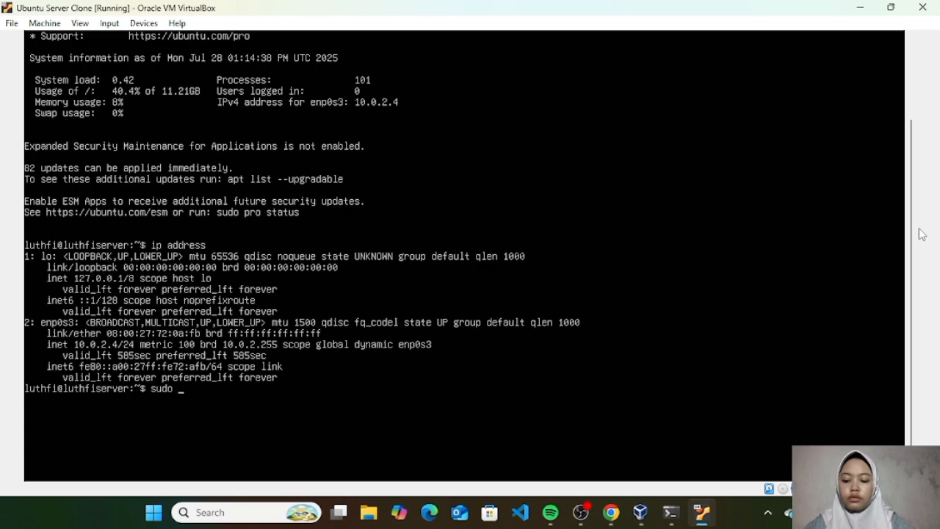
pyautogui.write(' dhcli')
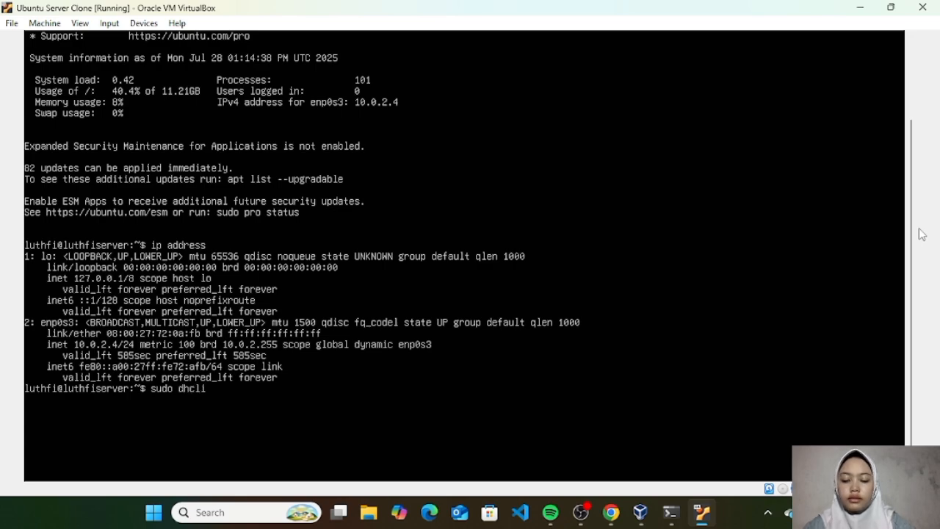
pyautogui.write('ent ')
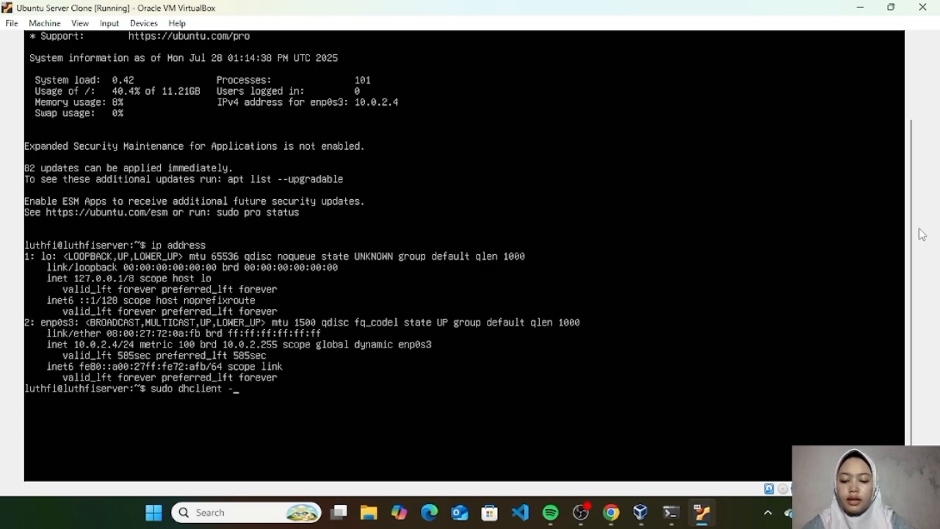
pyautogui.write('-r enp0s3')
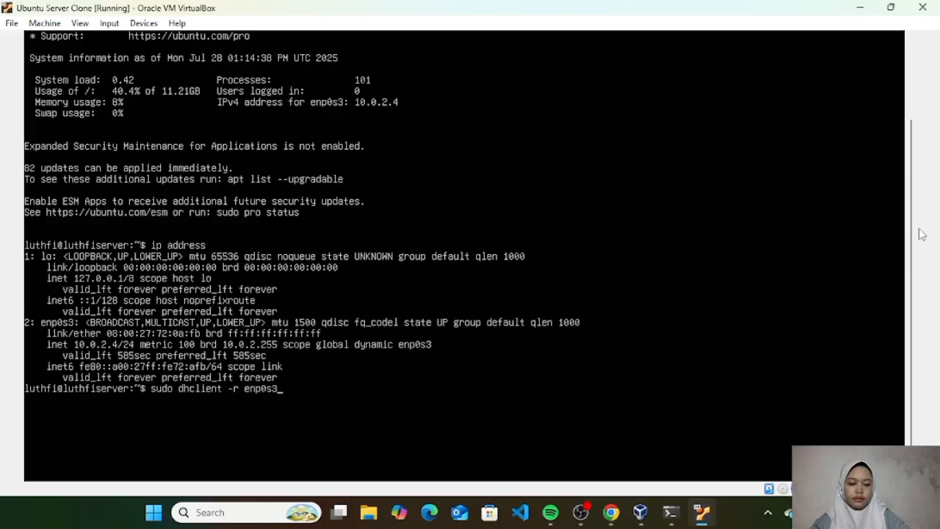
pyautogui.press('Return')
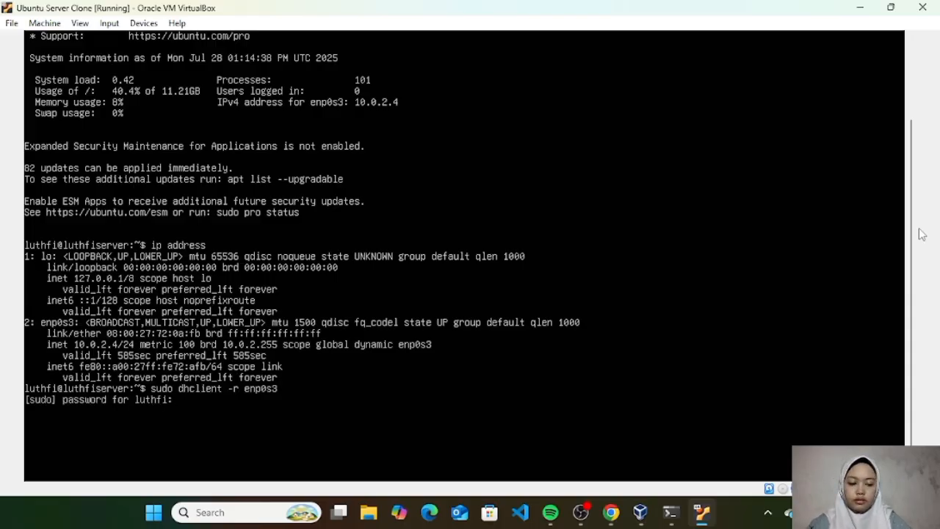
pyautogui.press('Return')
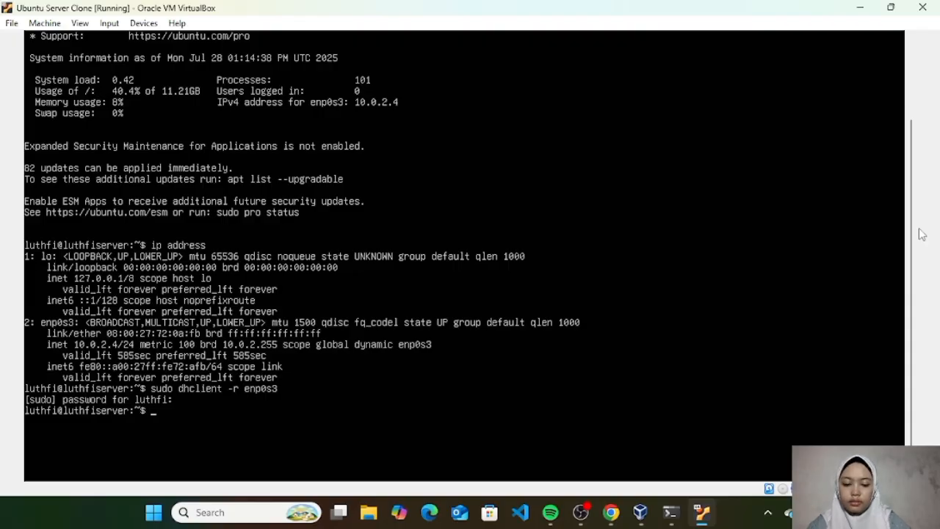
# Run ip address in the clone to check enp0s3 with its DHCP lease released.
pyautogui.write('ip')
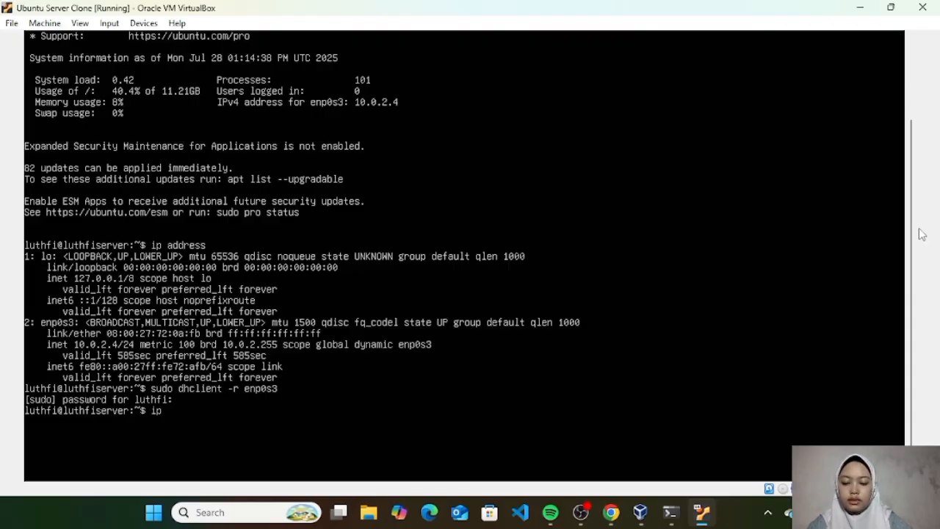
pyautogui.write(' address')
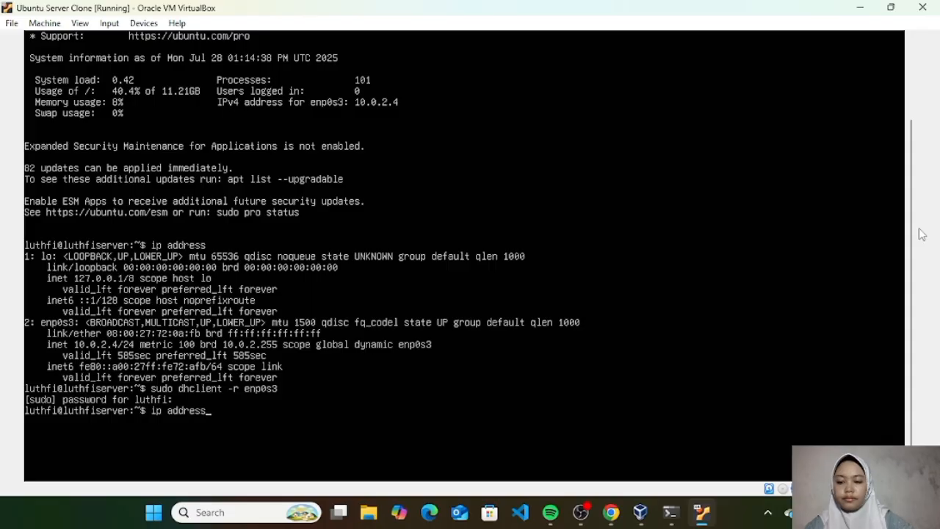
pyautogui.press('Return')
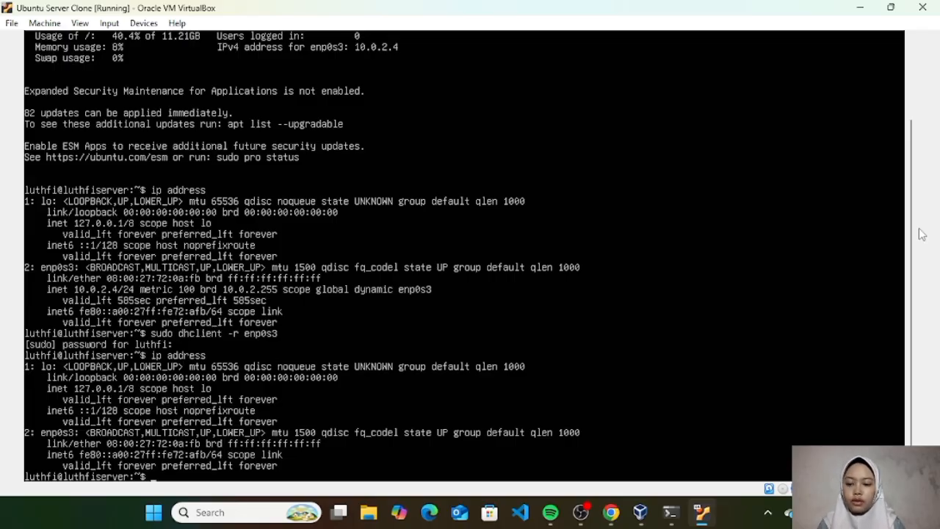
# Request a new DHCP lease for the clone's network interface with sudo dhclient enp0s3.
pyautogui.write('sudo')
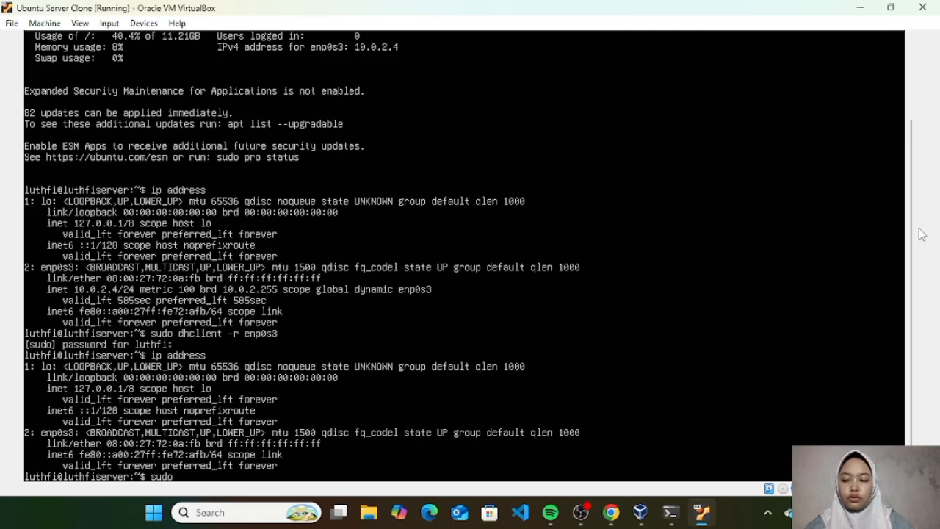
pyautogui.write(' dhcl')
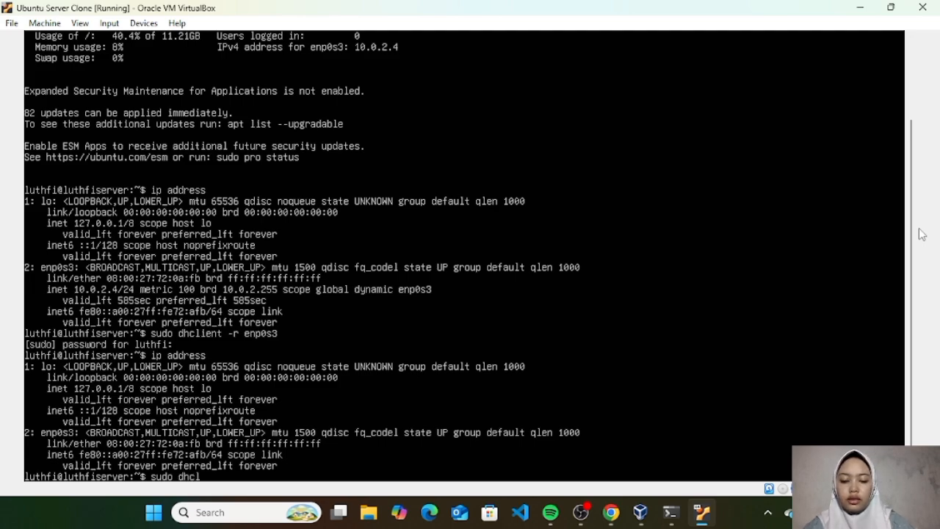
pyautogui.write('ient e')
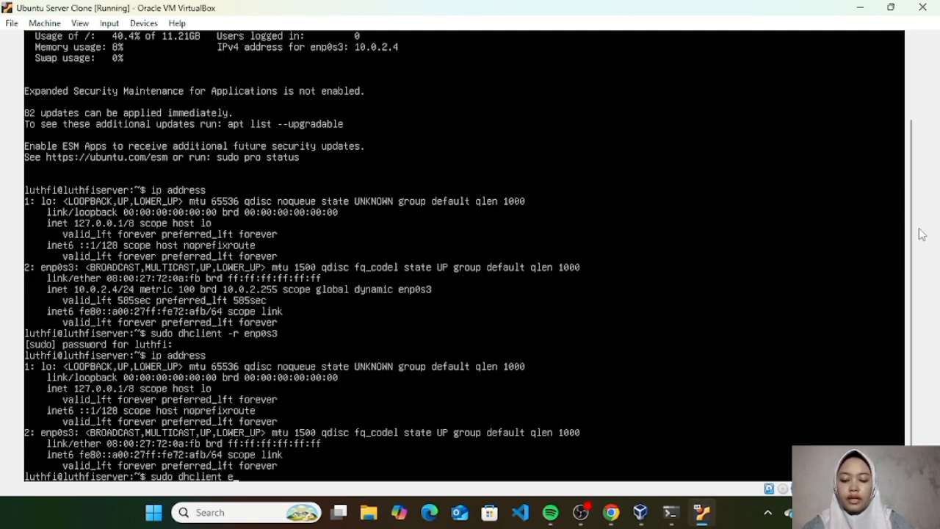
pyautogui.write('np0s3')
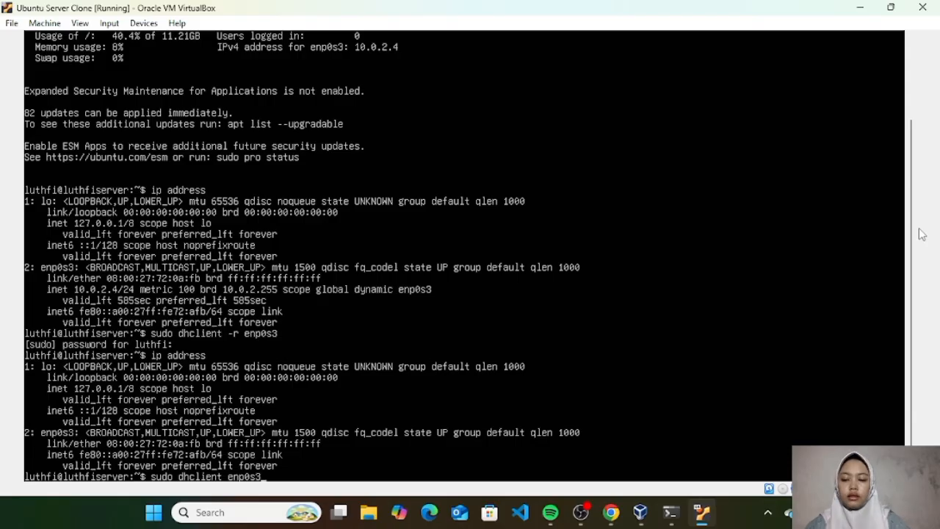
pyautogui.press('Return')
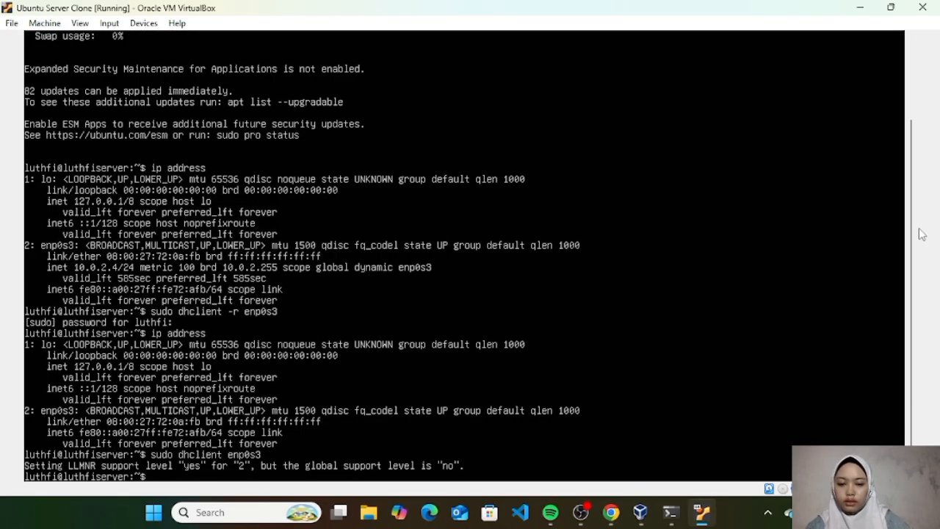
# Run ip address again to check the clone's renewed address, and minimize the machine window to return to VirtualBox Manager.
pyautogui.write('ip address')
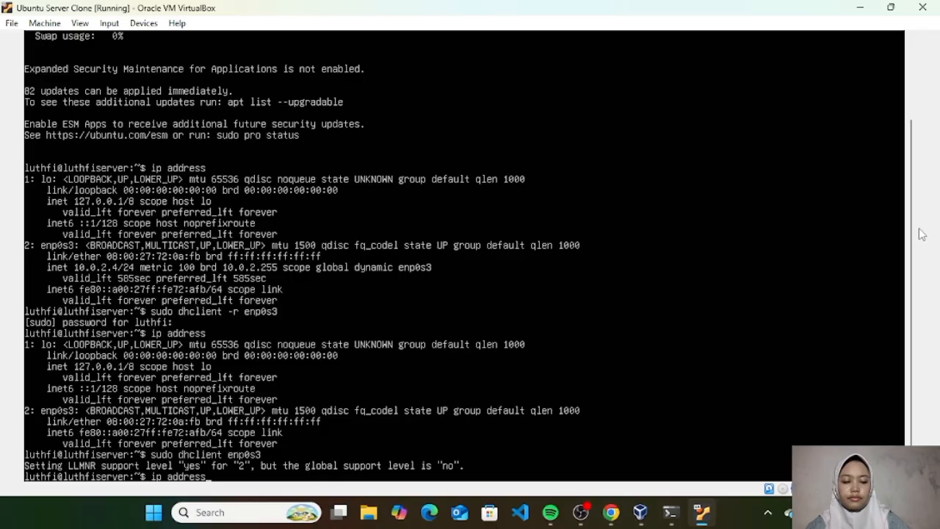
pyautogui.press('Return')
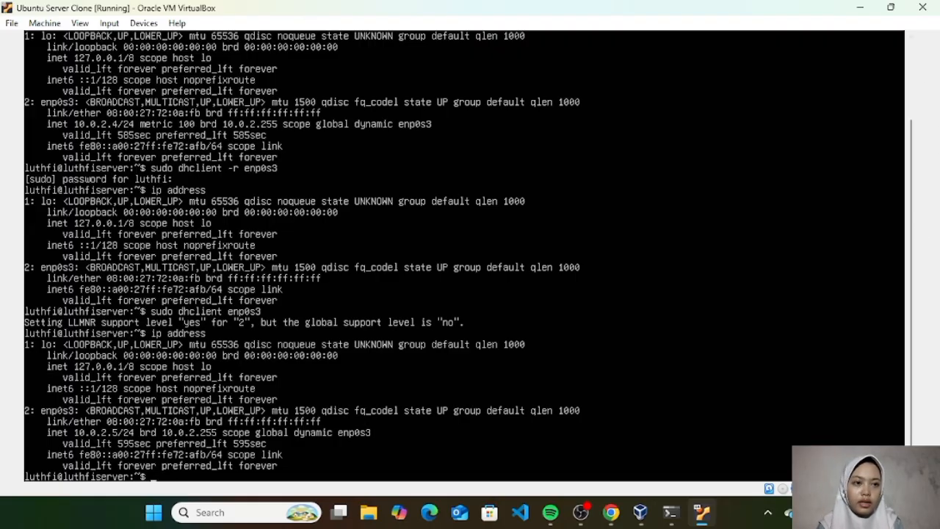
pyautogui.click(859, 8)
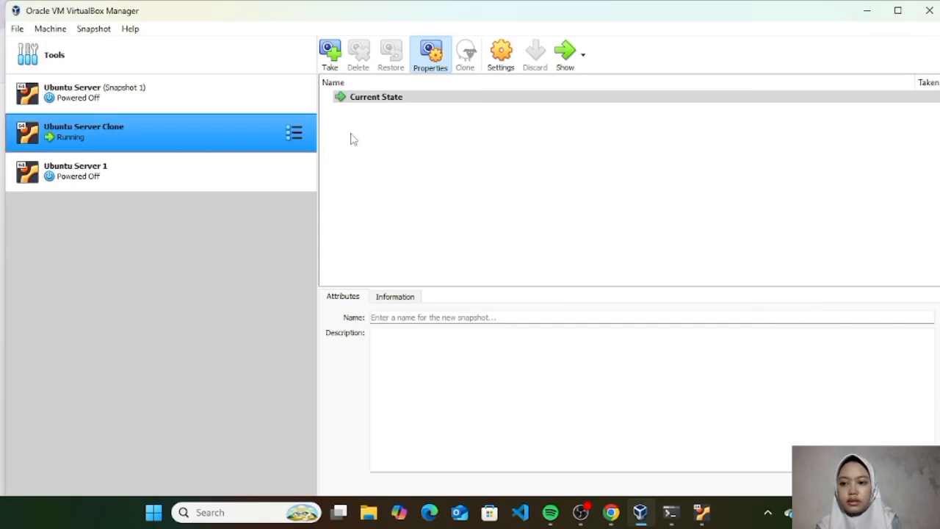
# Start the Ubuntu Server 1 machine and run ip address in it to check its enp0s3 address.
pyautogui.click(223, 172)
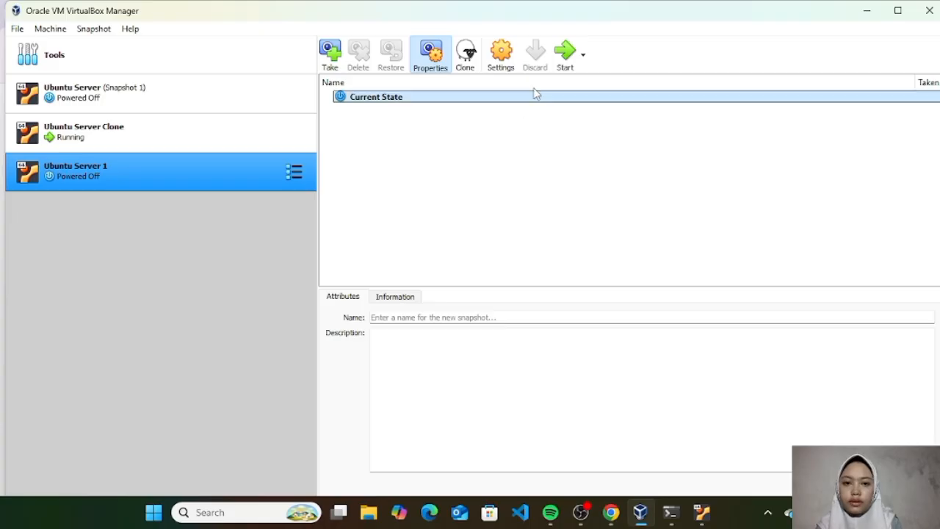
pyautogui.click(570, 53)
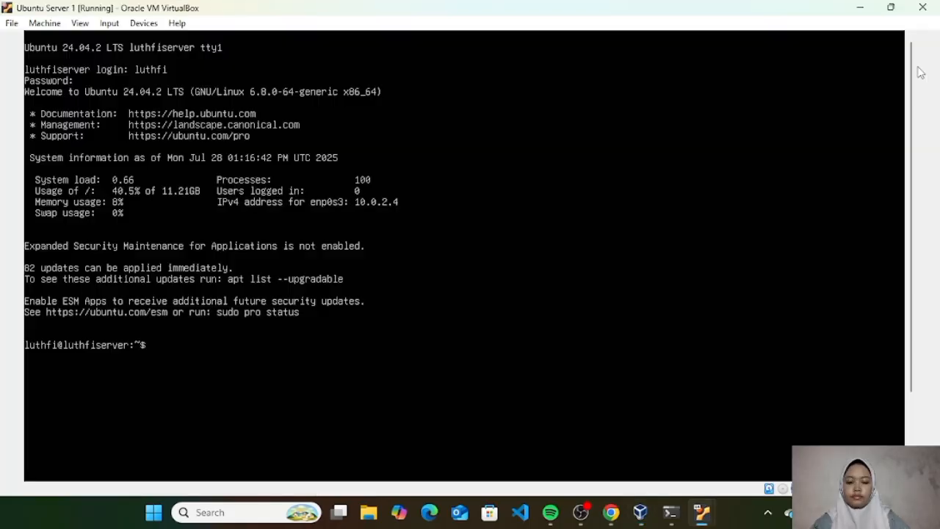
pyautogui.write('i')
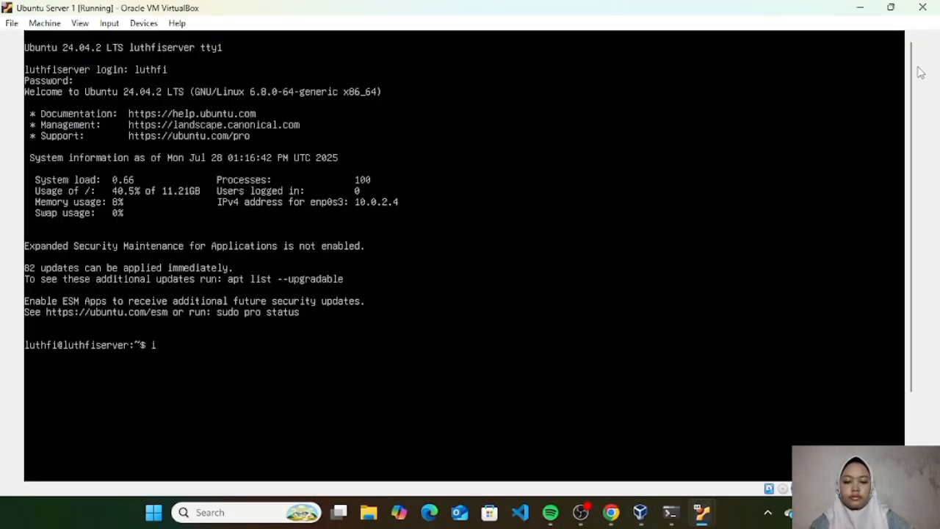
pyautogui.write('p addre')
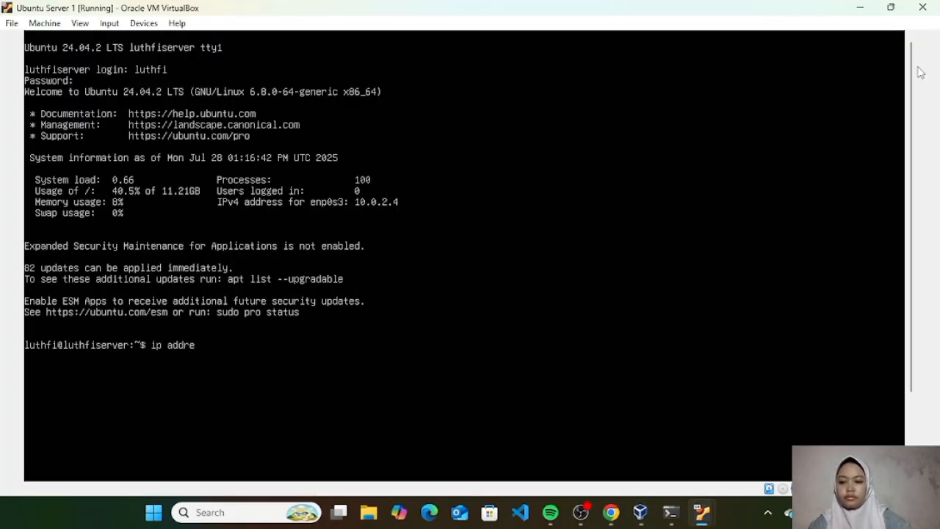
pyautogui.write('ss')
pyautogui.press('Return')
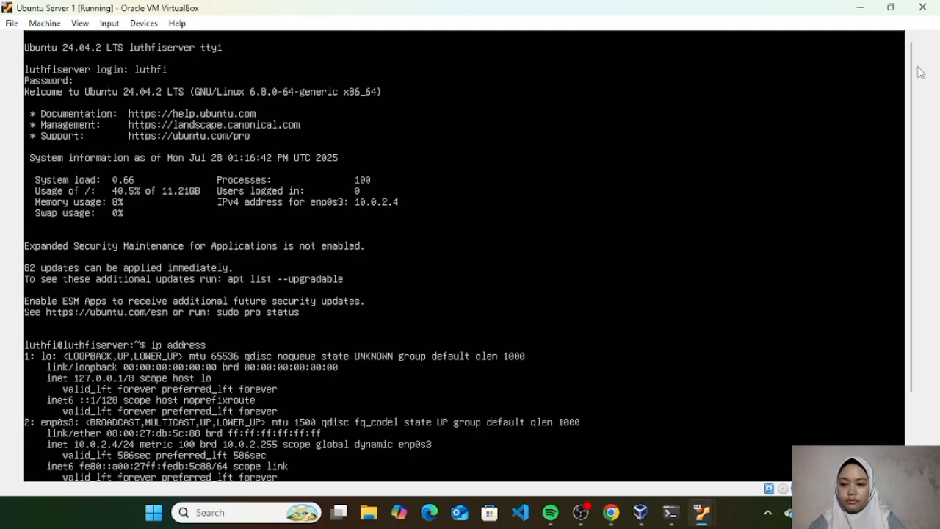
pyautogui.moveTo(911, 69); pyautogui.dragTo(913, 163)
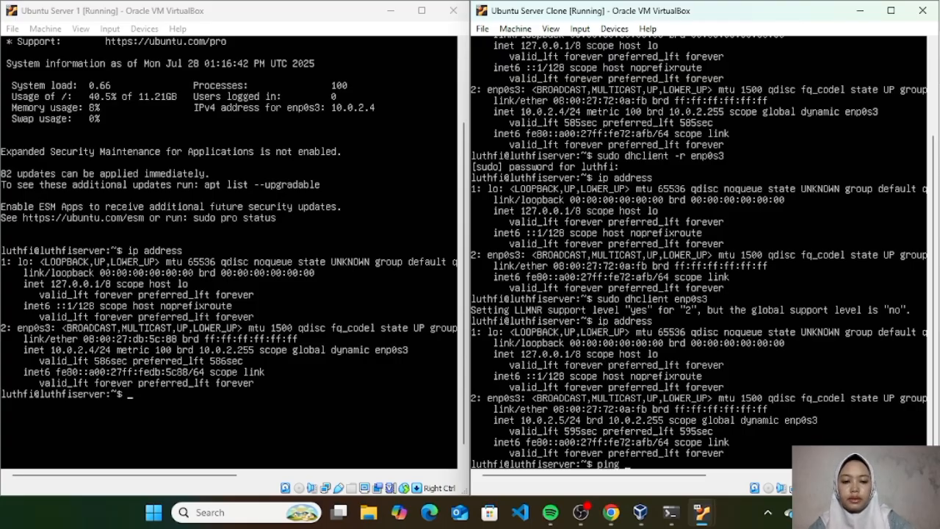
# Ping Ubuntu Server 1 at 10.0.2.4 from the clone and stop the ping after a few replies.
pyautogui.write('10.0')
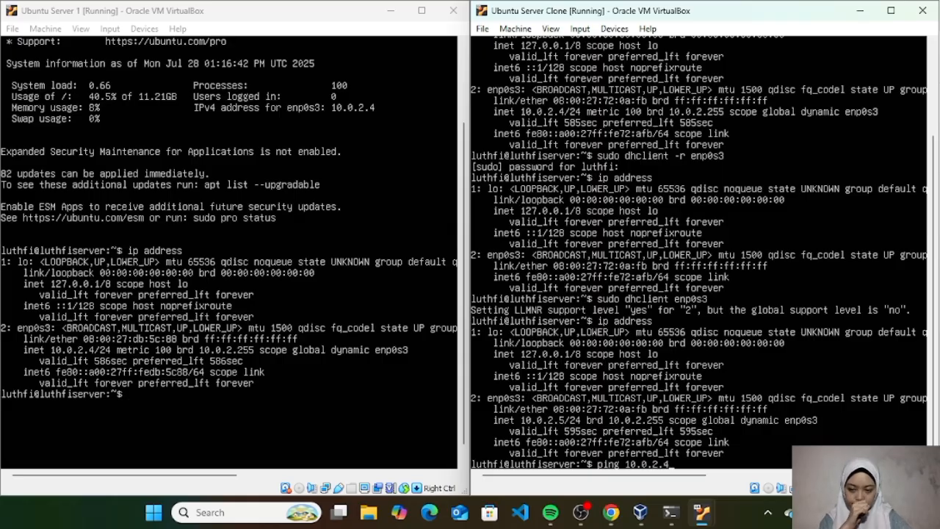
pyautogui.write('.2.4')
pyautogui.press('Return')
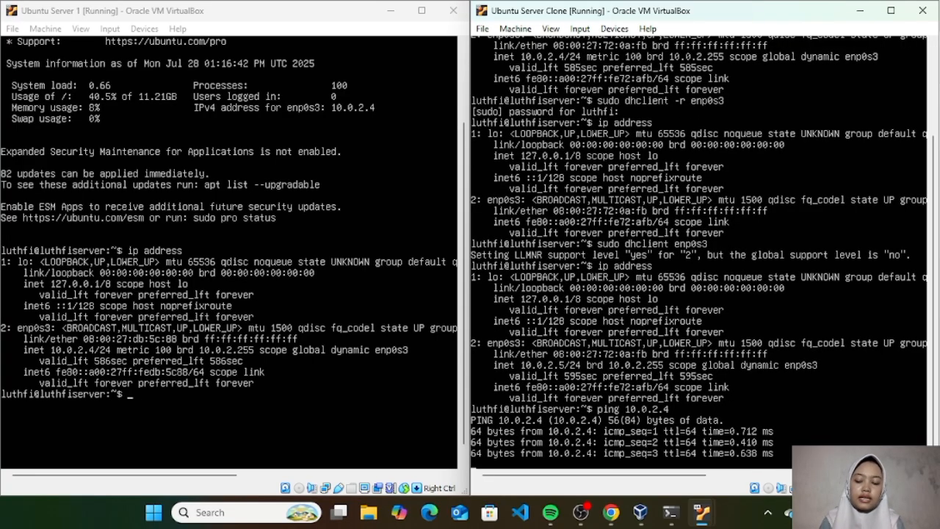
pyautogui.hotkey('ctrl', 'c')
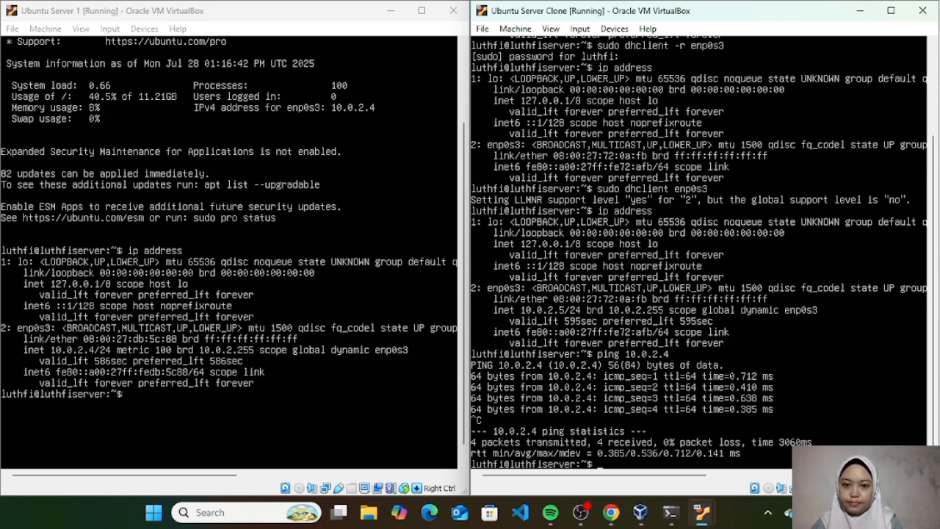
# Ping the clone at 10.0.2.5 from Ubuntu Server 1 and stop the ping after a few replies.
pyautogui.click(235, 294)
pyautogui.write('pi')
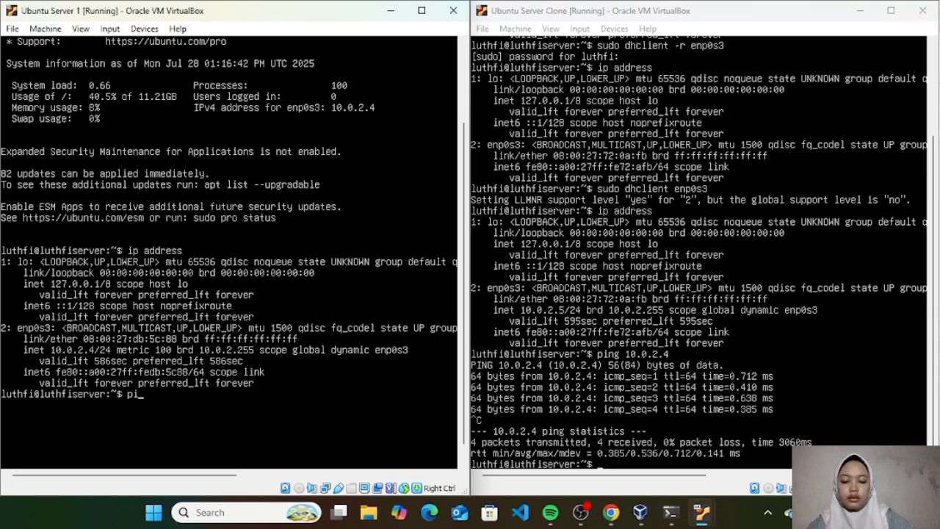
pyautogui.write('ng 10')
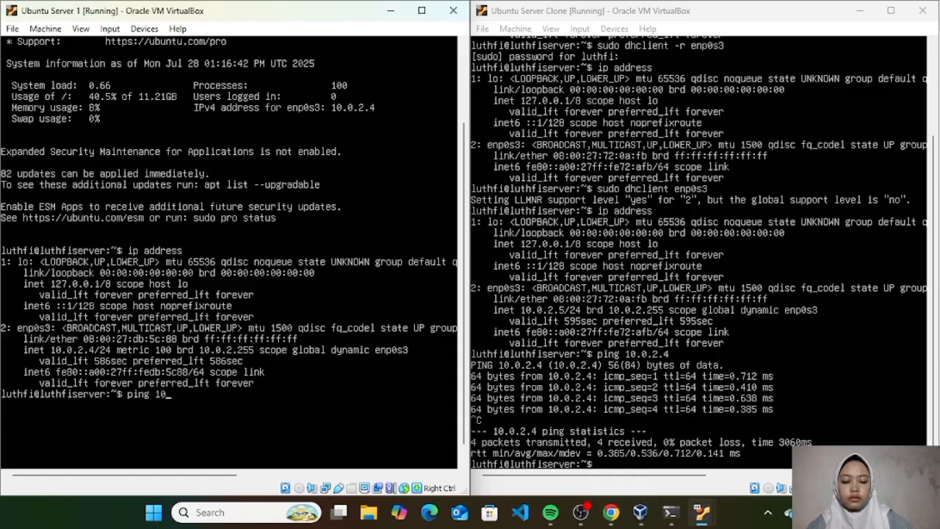
pyautogui.write('.0.2')
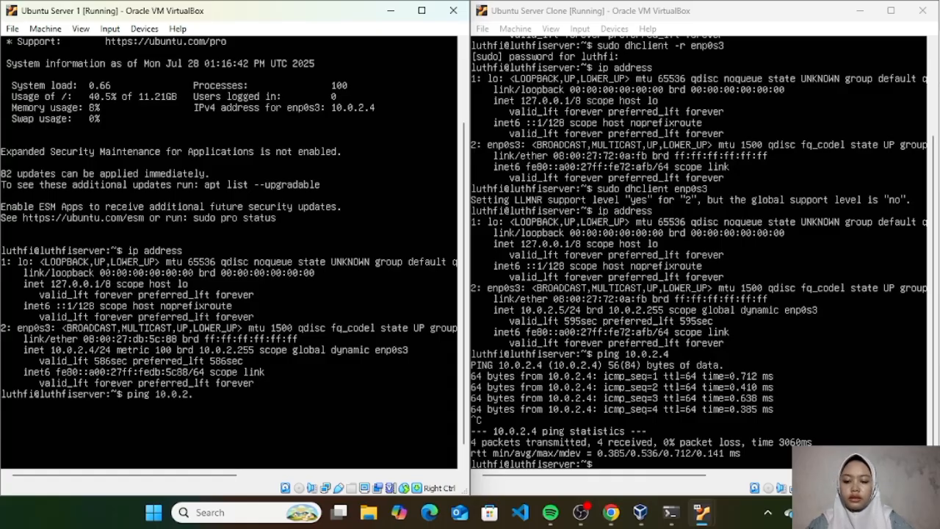
pyautogui.write('.5')
pyautogui.press('Return')
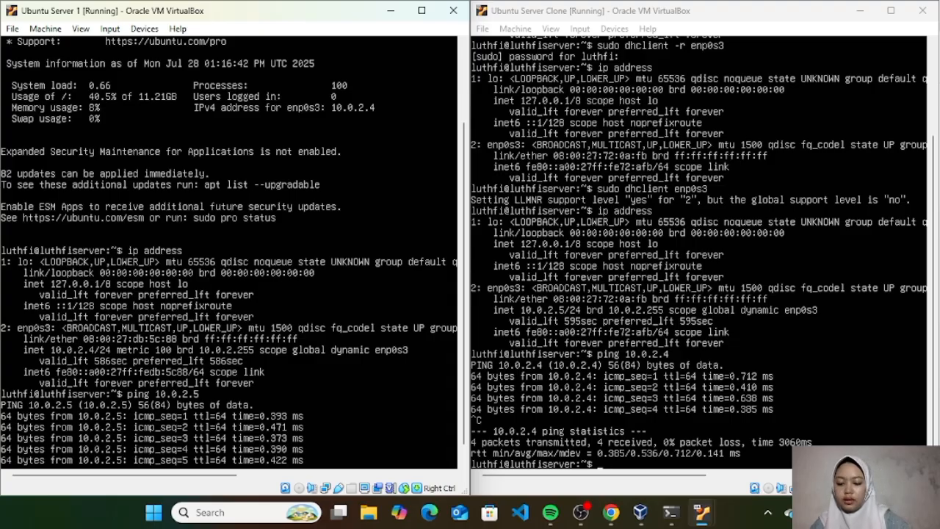
pyautogui.hotkey('ctrl', 'c')
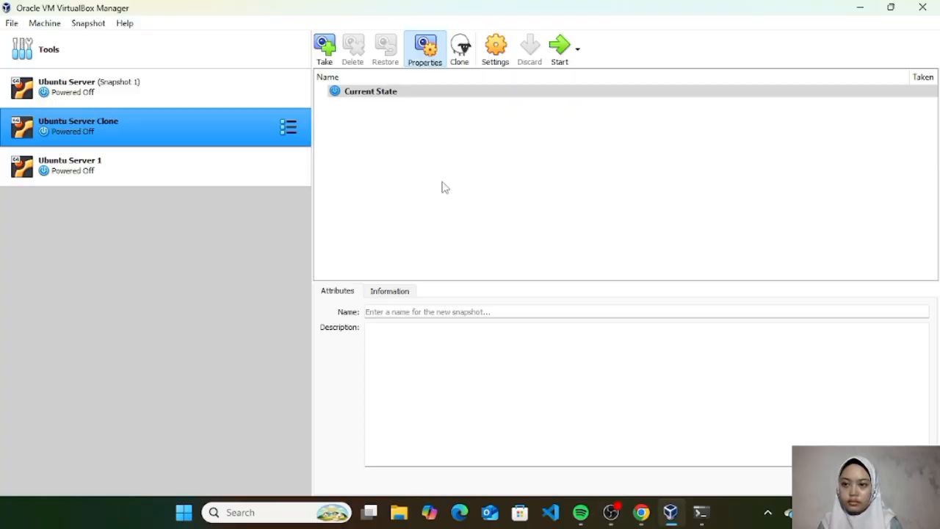
# Attach network Adapter 1 of the powered-off Ubuntu Server Clone to Bridged Adapter and save the settings.
pyautogui.click(499, 57)
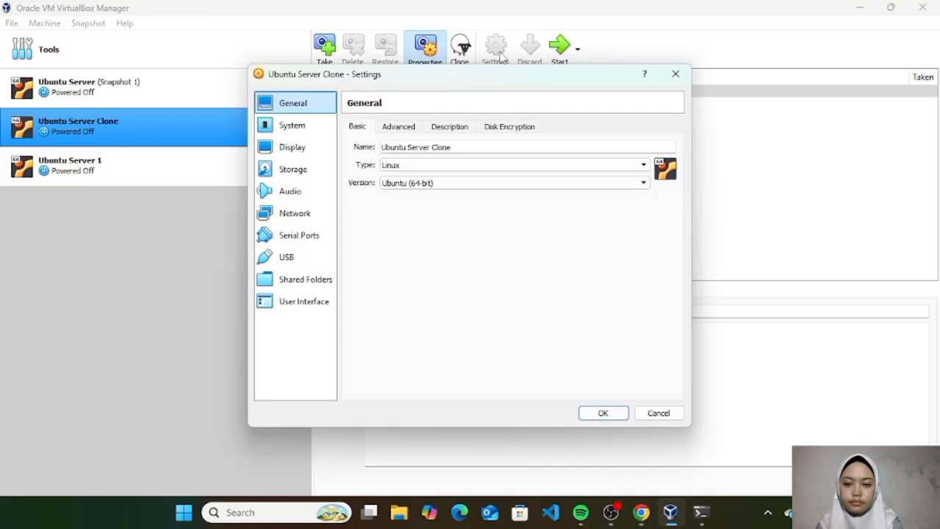
pyautogui.click(309, 216)
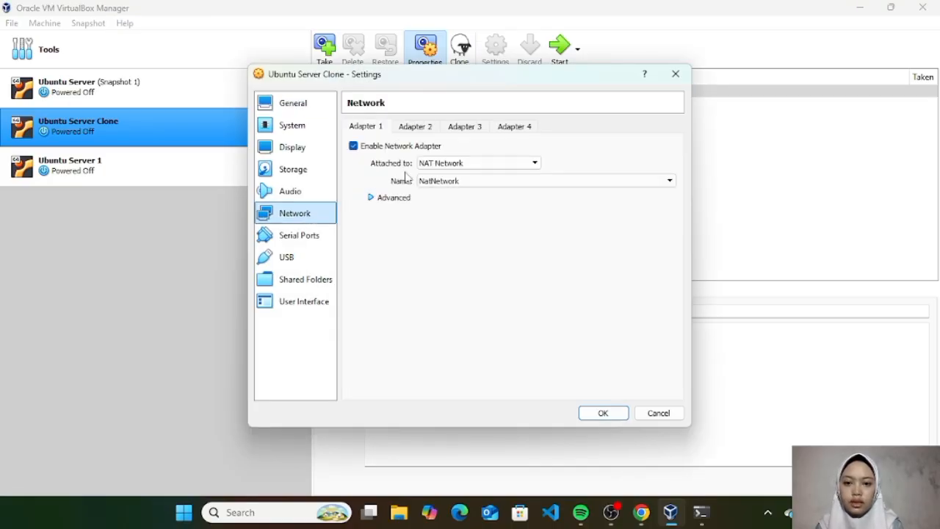
pyautogui.click(513, 166)
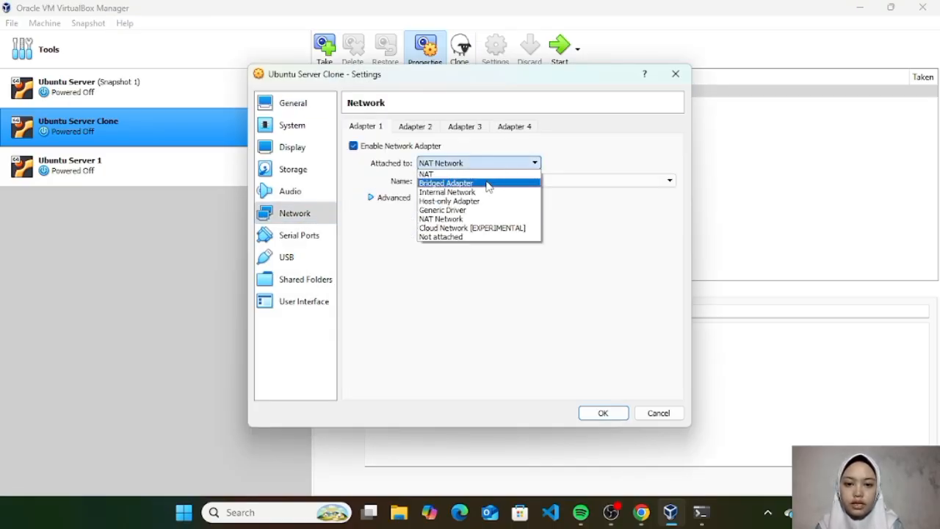
pyautogui.click(488, 183)
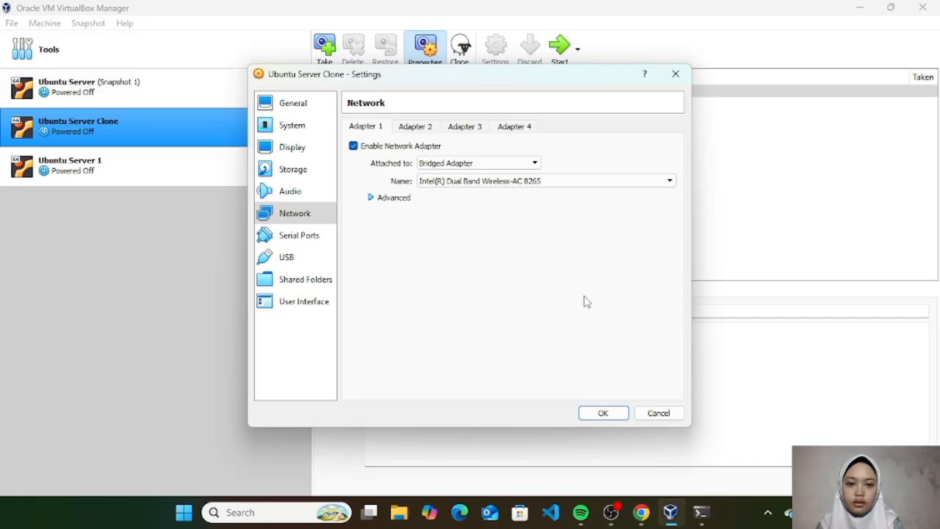
pyautogui.click(603, 412)
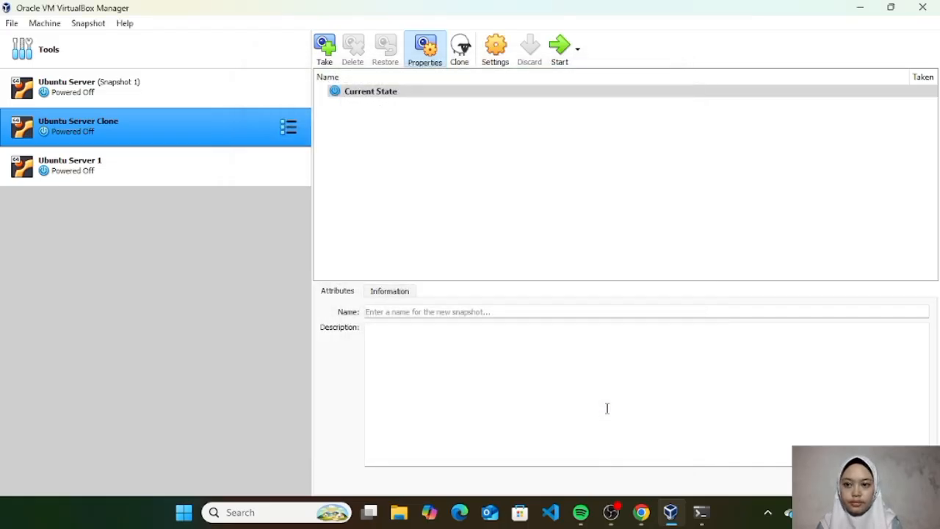
# Start Ubuntu Server Clone and run ip address in it to check enp0s3 in bridged mode.
pyautogui.click(560, 58)
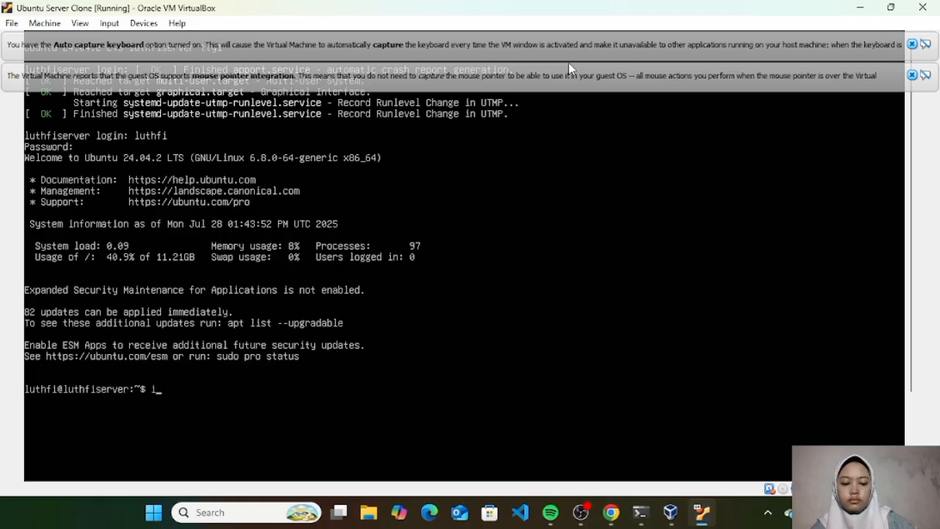
pyautogui.write('p addre')
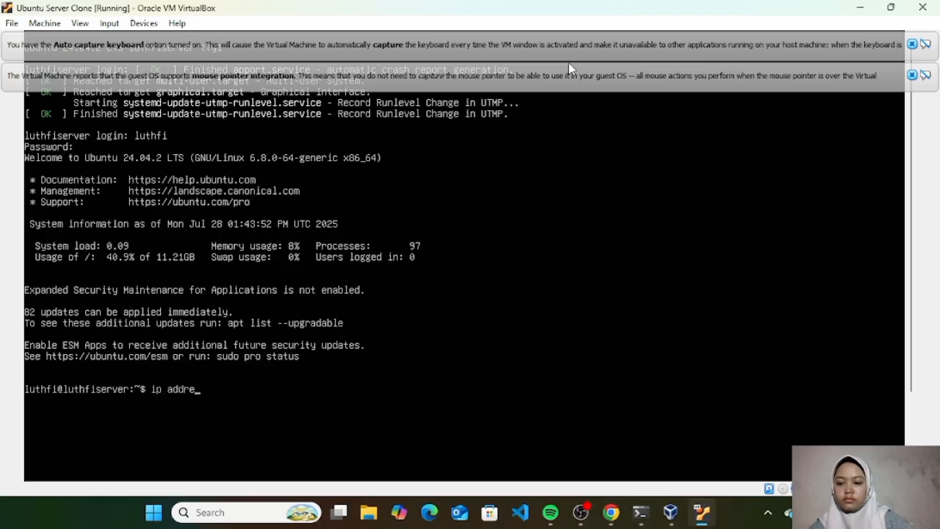
pyautogui.write('ss')
pyautogui.press('Return')
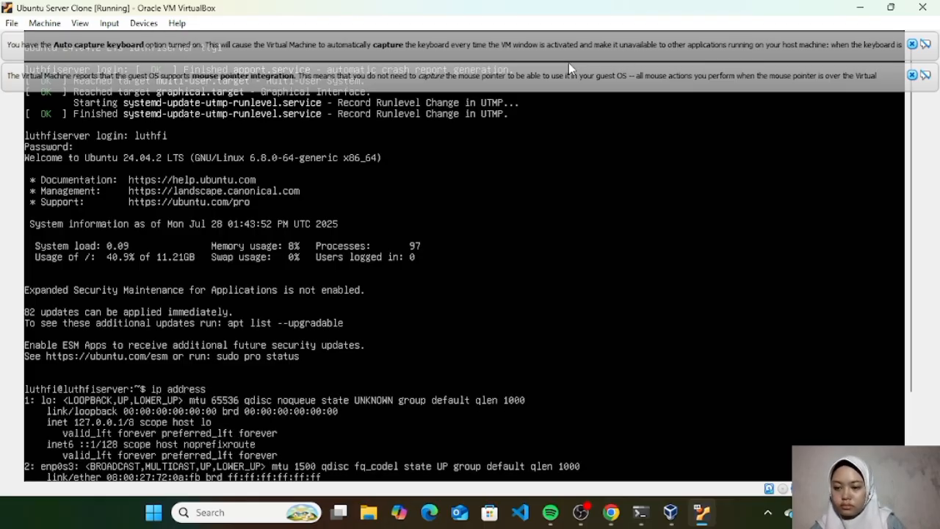
pyautogui.moveTo(916, 120); pyautogui.dragTo(913, 213)
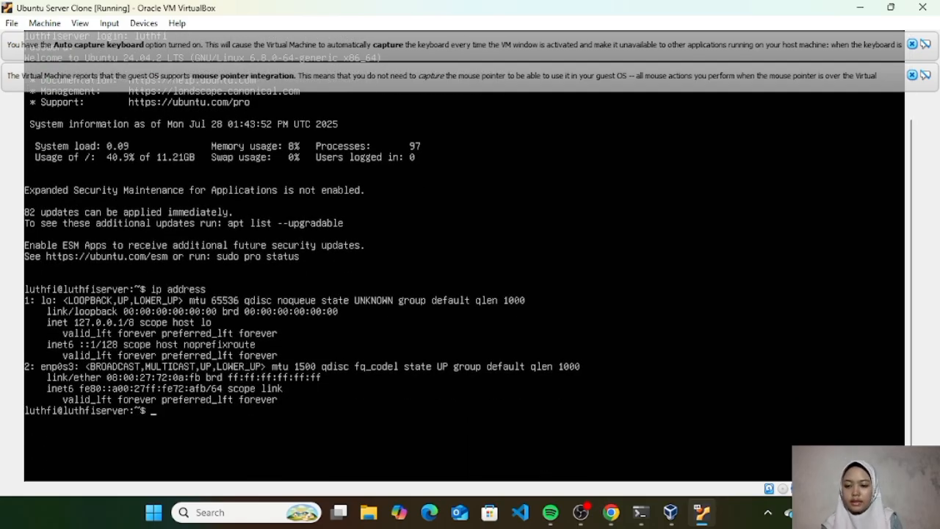
# Switch to the Windows Control Panel's Network Connections and view the host Wi-Fi connection's status and details.
pyautogui.click(272, 516)
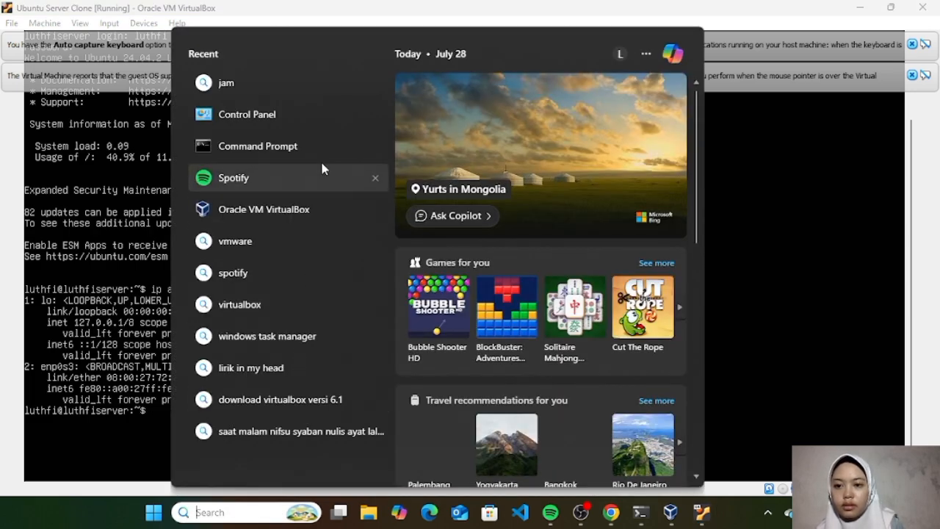
pyautogui.click(323, 116)
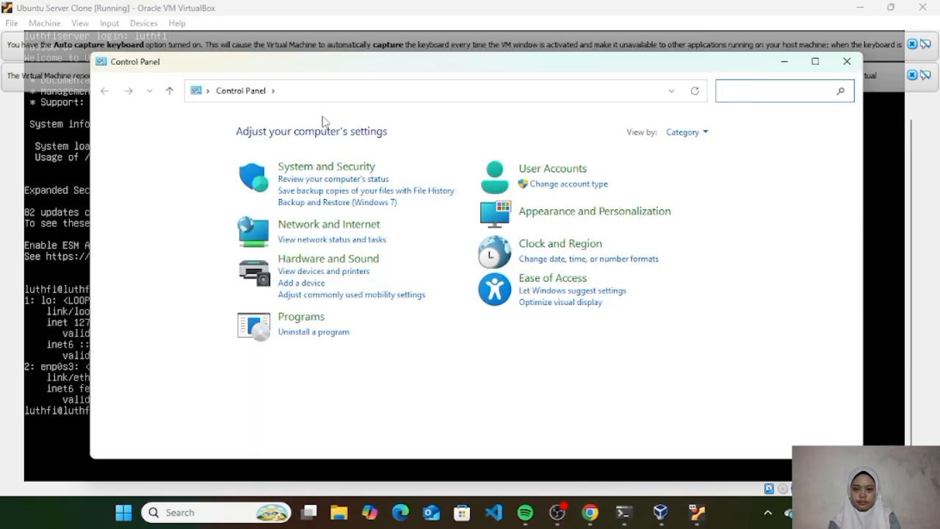
pyautogui.click(329, 228)
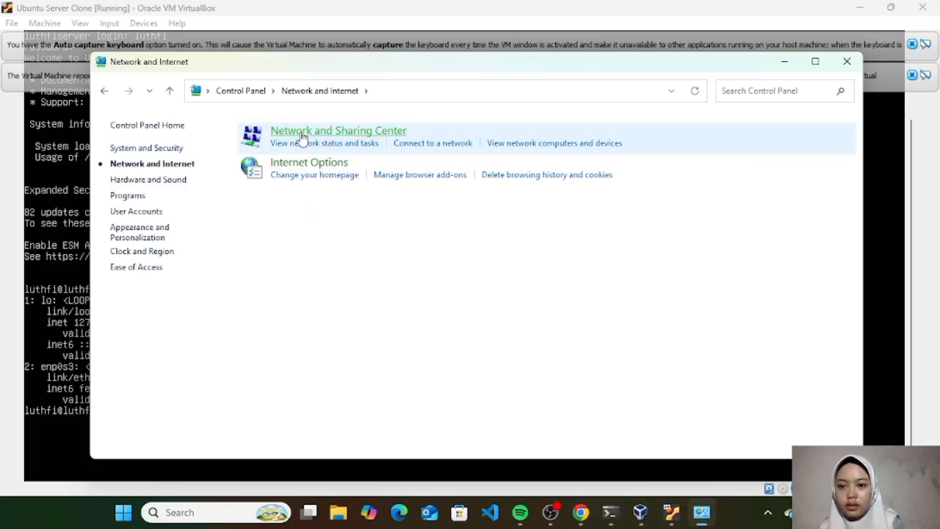
pyautogui.click(301, 135)
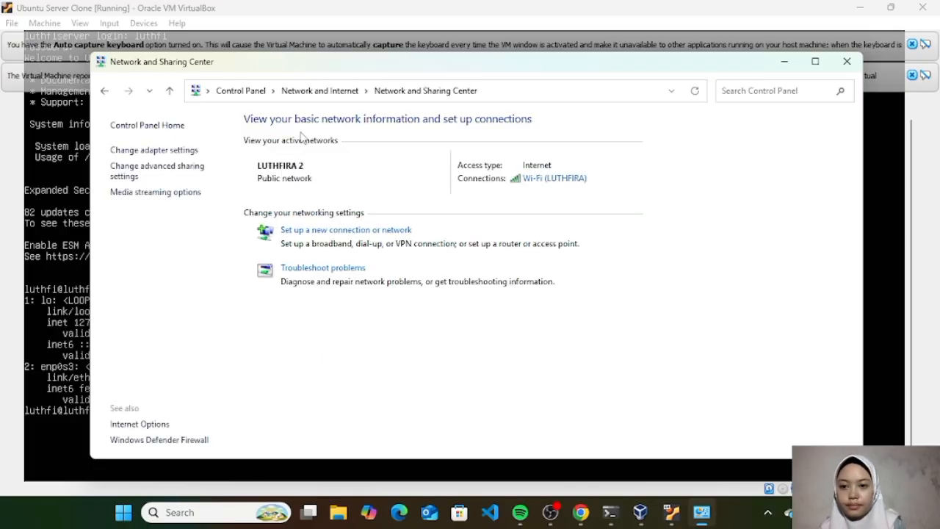
pyautogui.click(180, 151)
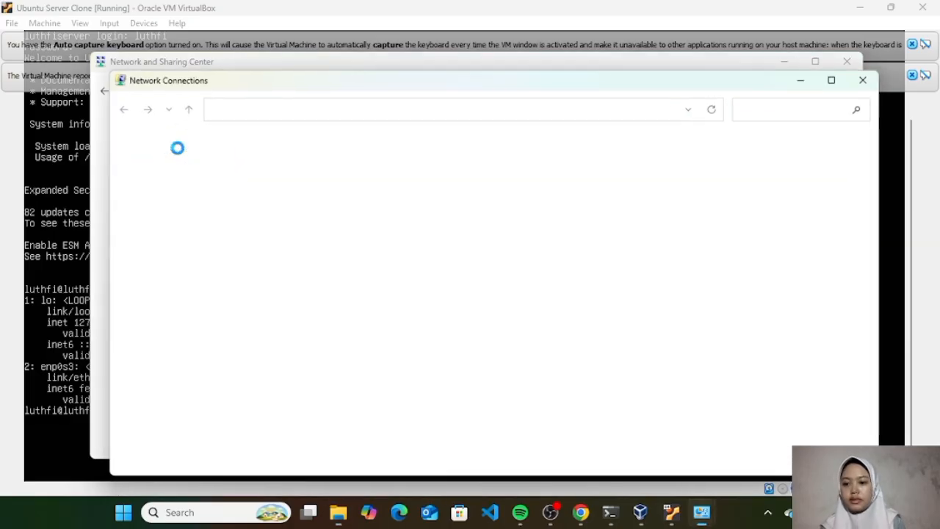
pyautogui.click(235, 218)
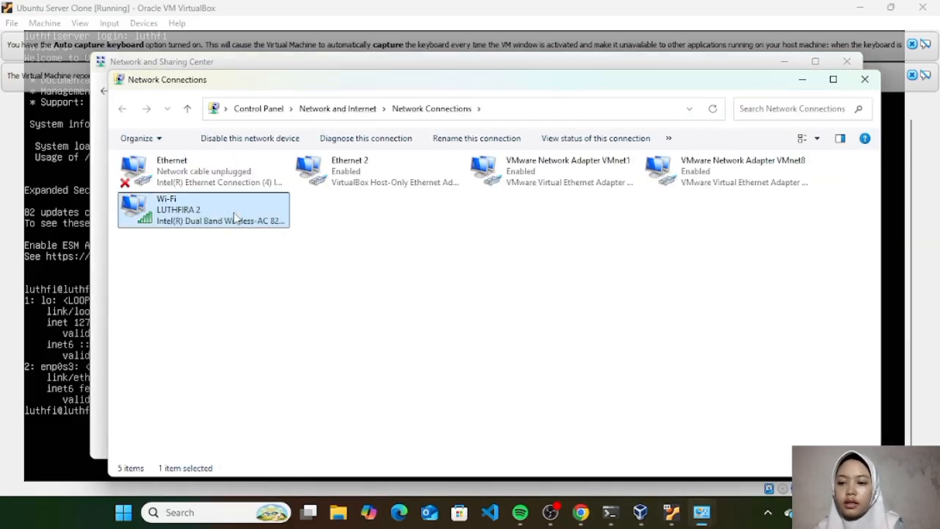
pyautogui.doubleClick(234, 217)
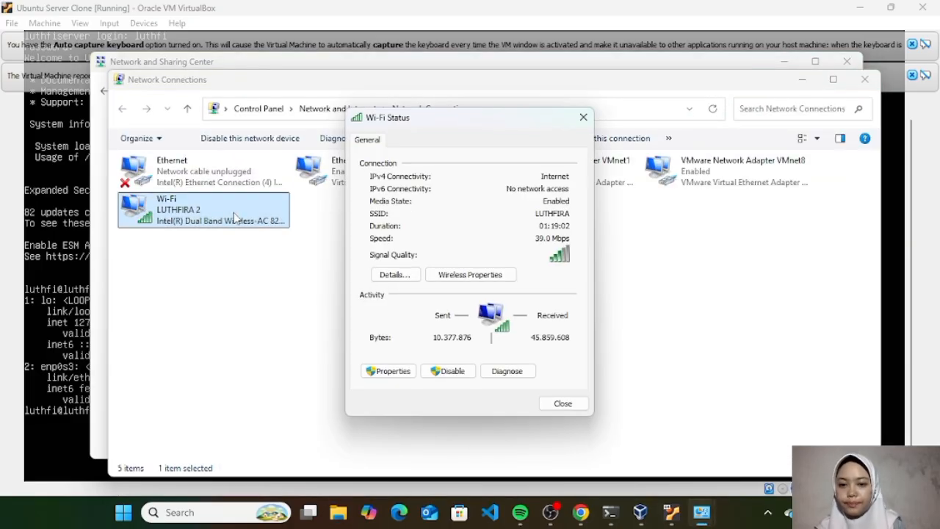
pyautogui.click(388, 278)
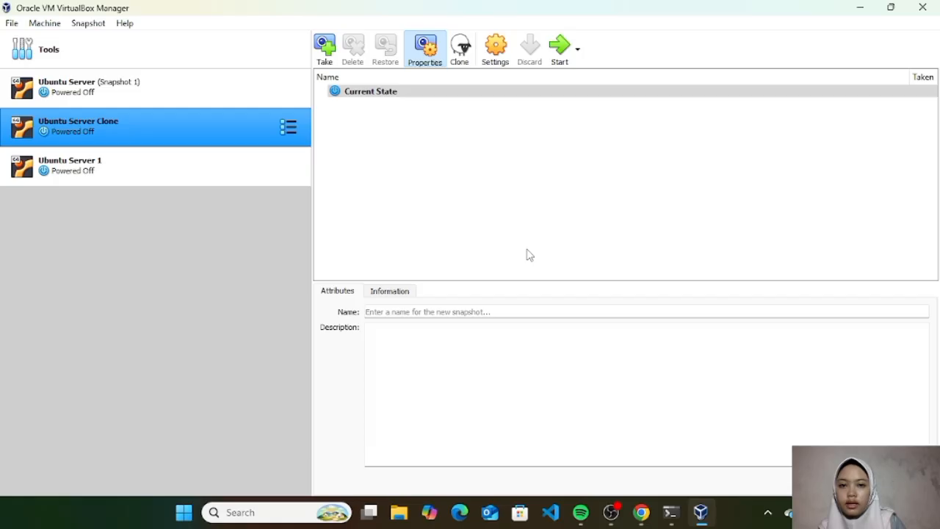
# Examine the VirtualBox Host-Only adapters in the Windows Control Panel's Network Connections, and close the window.
pyautogui.click(270, 511)
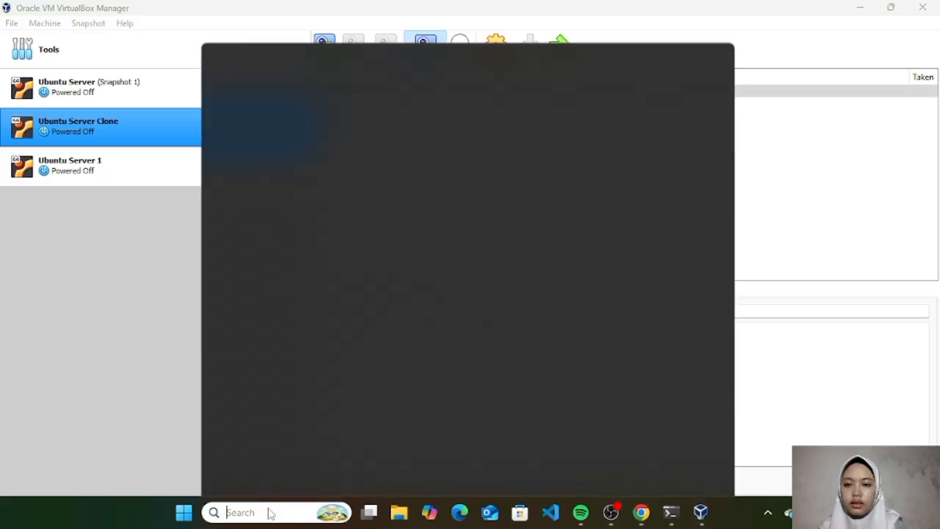
pyautogui.click(348, 84)
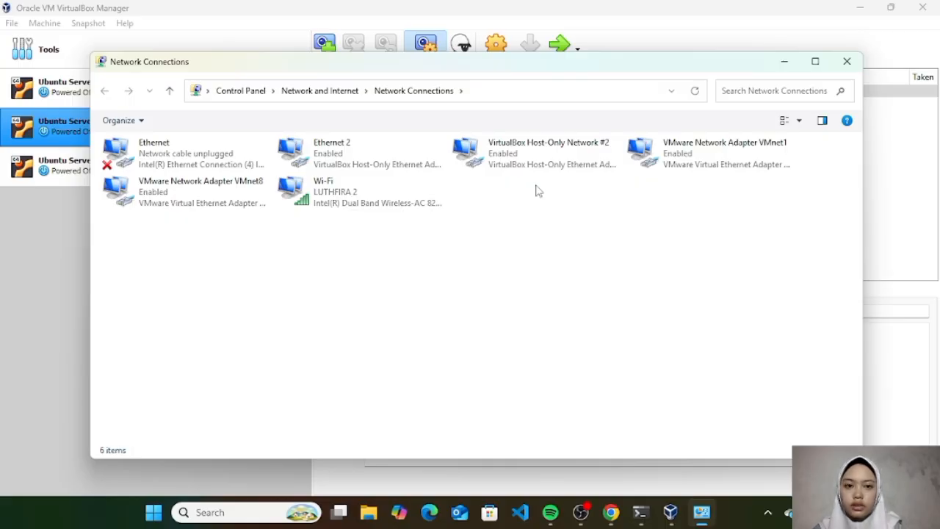
pyautogui.click(846, 62)
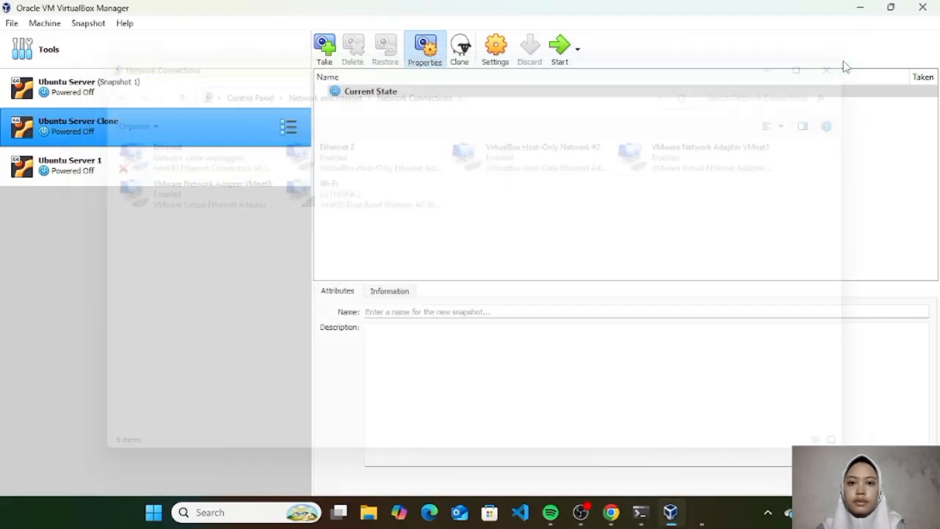
# Check the host-only adapters' IPv4 addresses and DHCP server settings in the Host Network Manager, and close it.
pyautogui.click(12, 23)
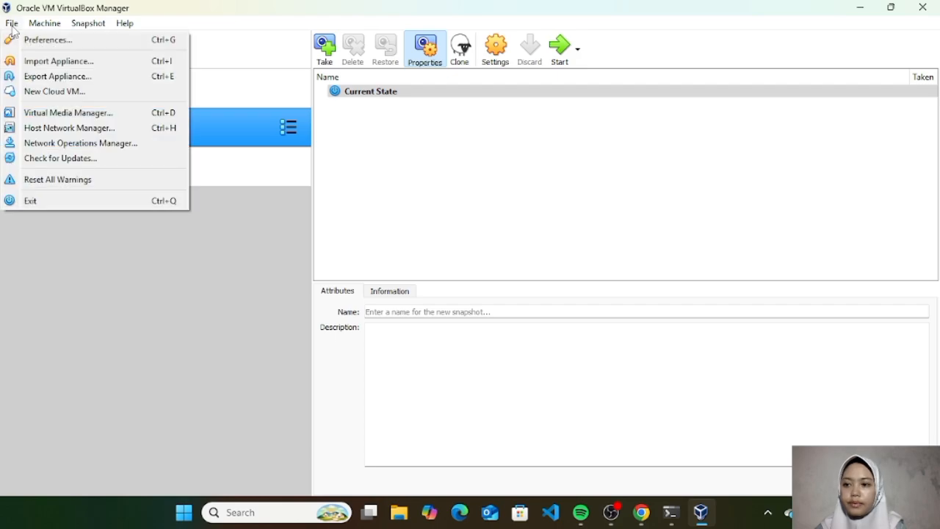
pyautogui.click(56, 131)
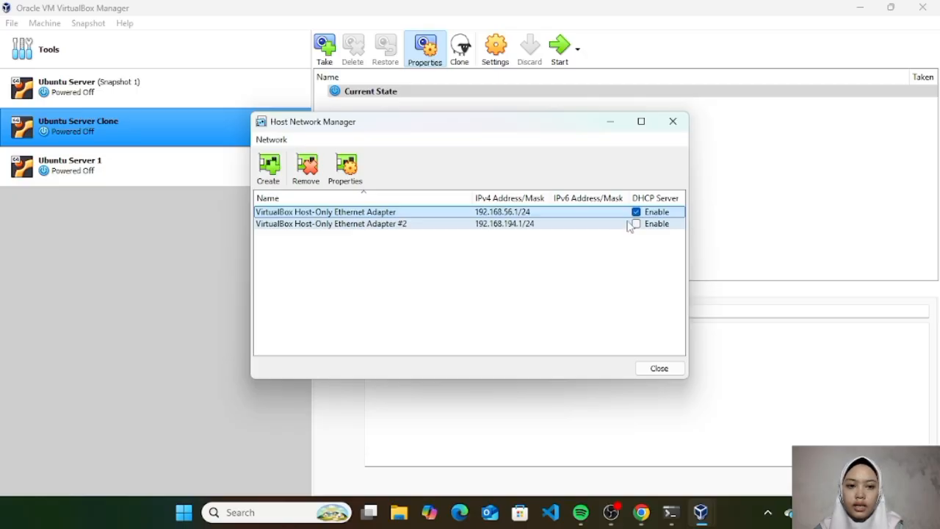
pyautogui.click(673, 122)
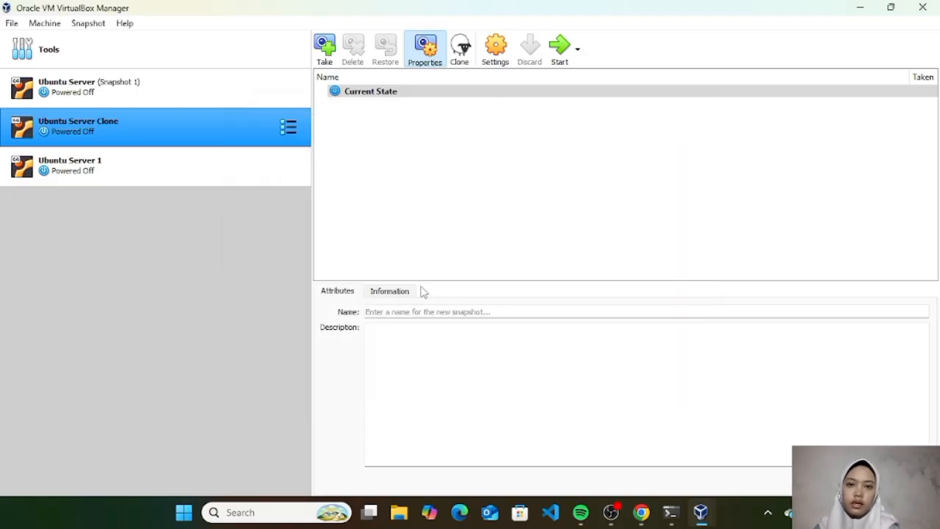
# Attach network Adapter 1 of Ubuntu Server Clone to Host-only Adapter, pick its VirtualBox host-only Ethernet adapter, and save the settings.
pyautogui.click(491, 58)
pyautogui.click(311, 213)
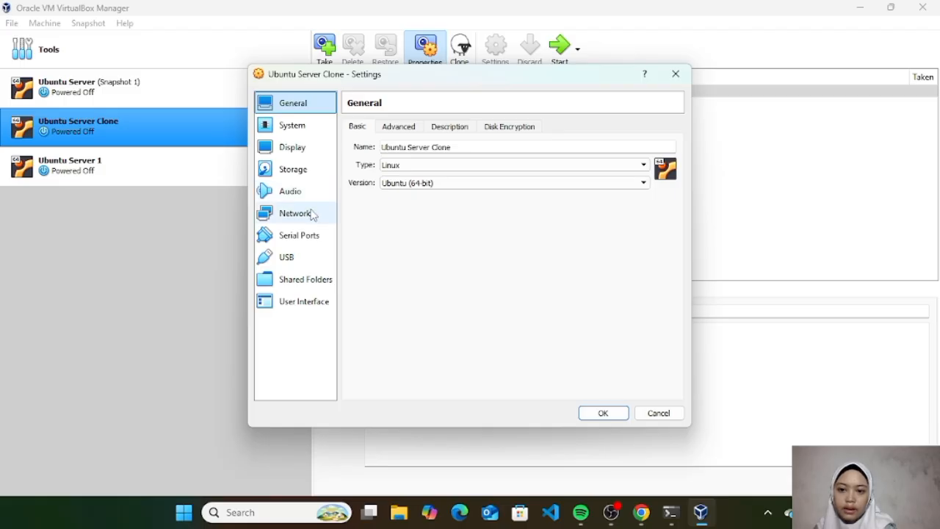
pyautogui.click(470, 165)
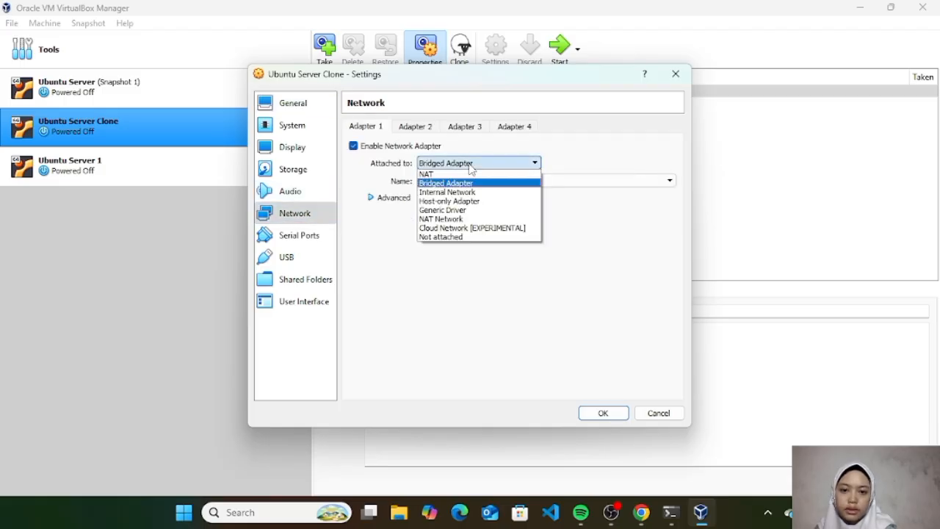
pyautogui.click(466, 201)
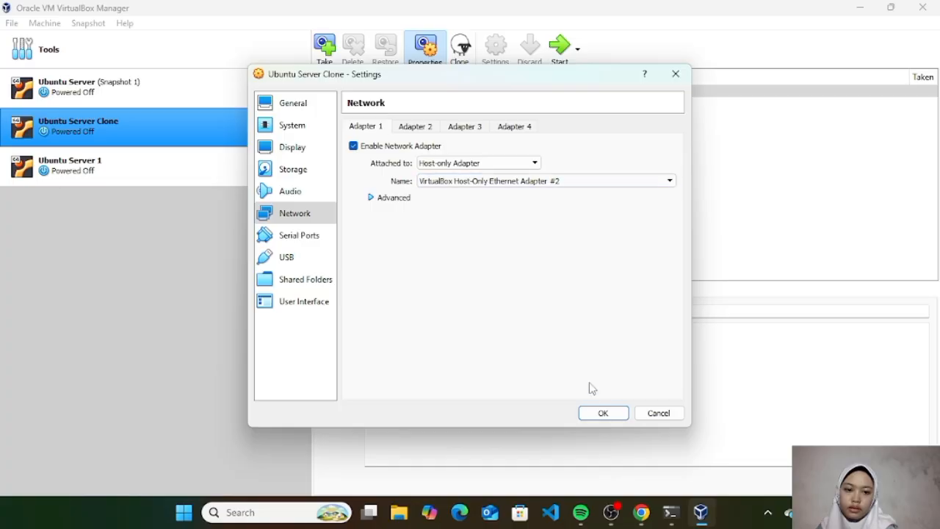
pyautogui.click(594, 189)
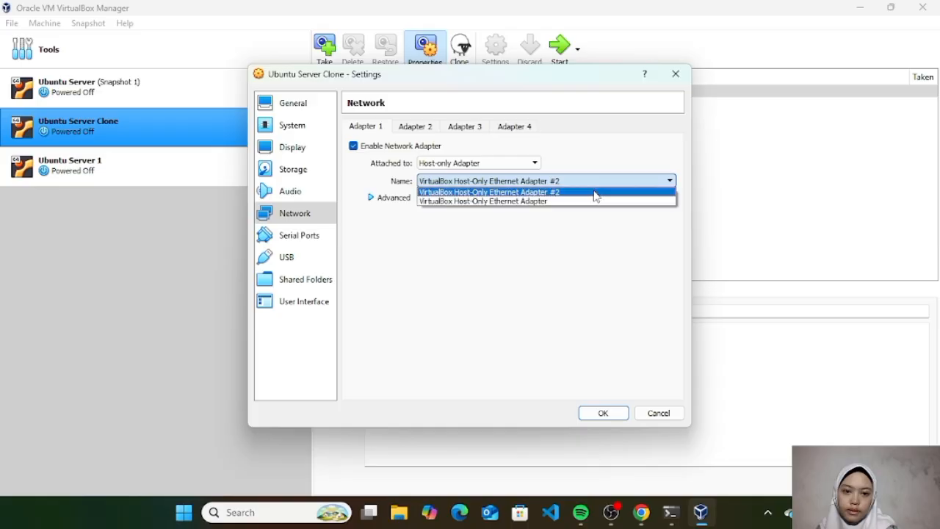
pyautogui.click(593, 192)
pyautogui.click(607, 418)
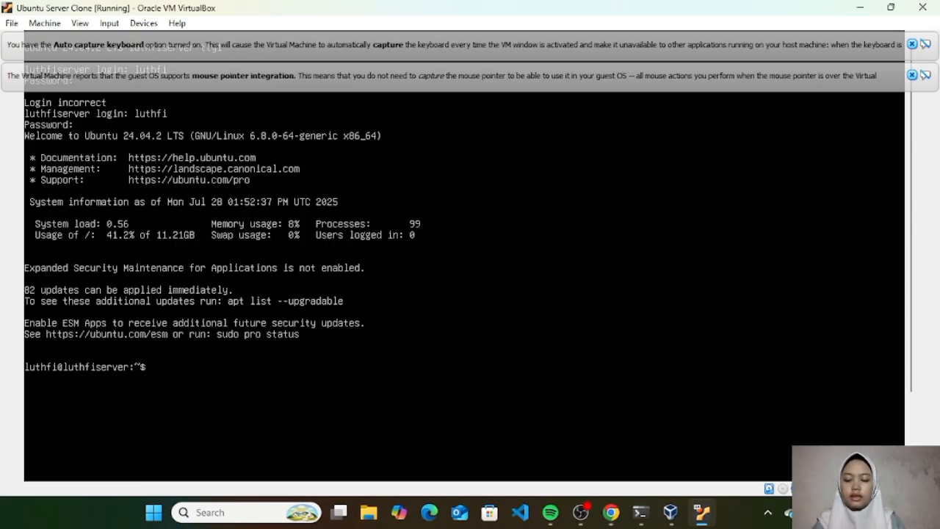
# Release the DHCP lease with sudo dhclient -r enp0s3, entering the sudo password, and check the interface with ip address.
pyautogui.write('sudo dhclient')
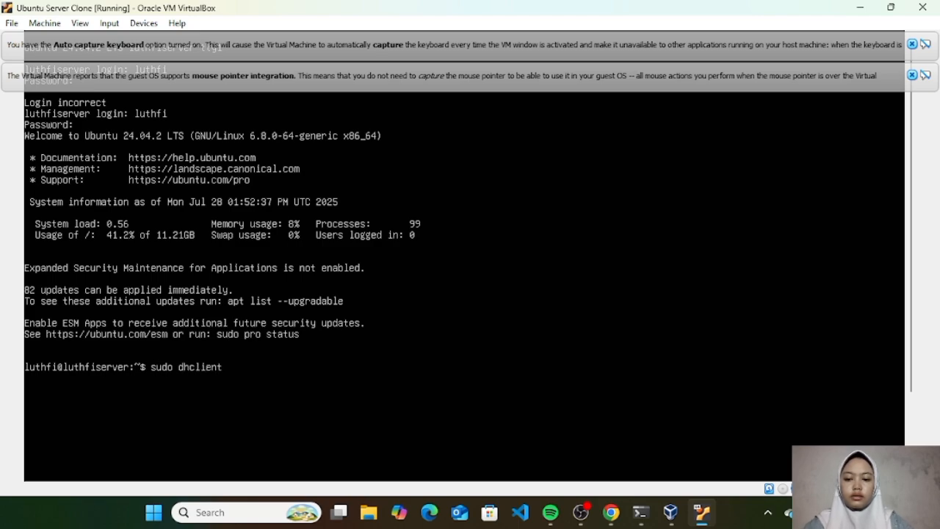
pyautogui.write(' -r e')
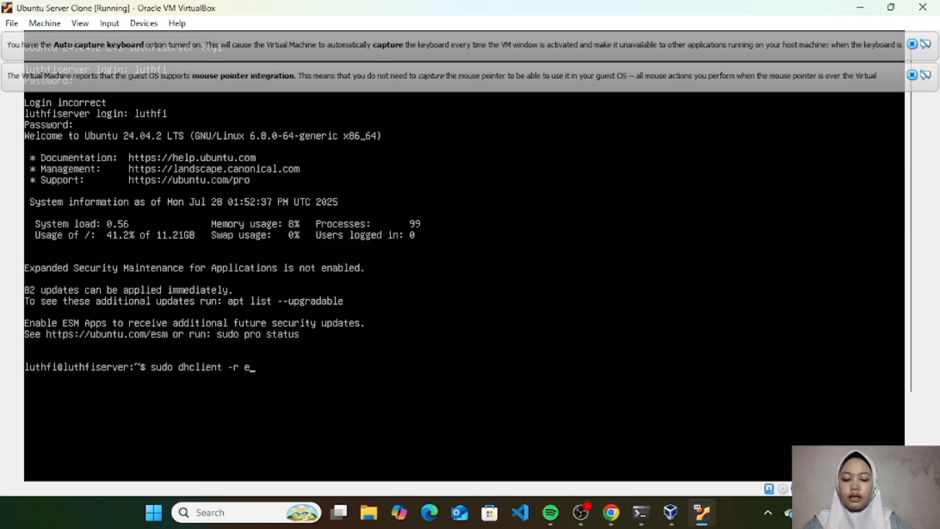
pyautogui.write('np0s3')
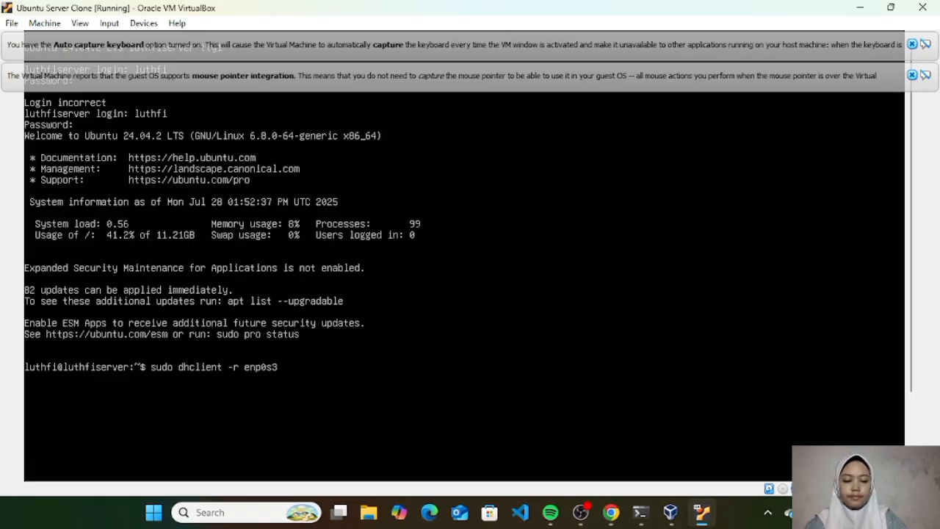
pyautogui.press('Return')
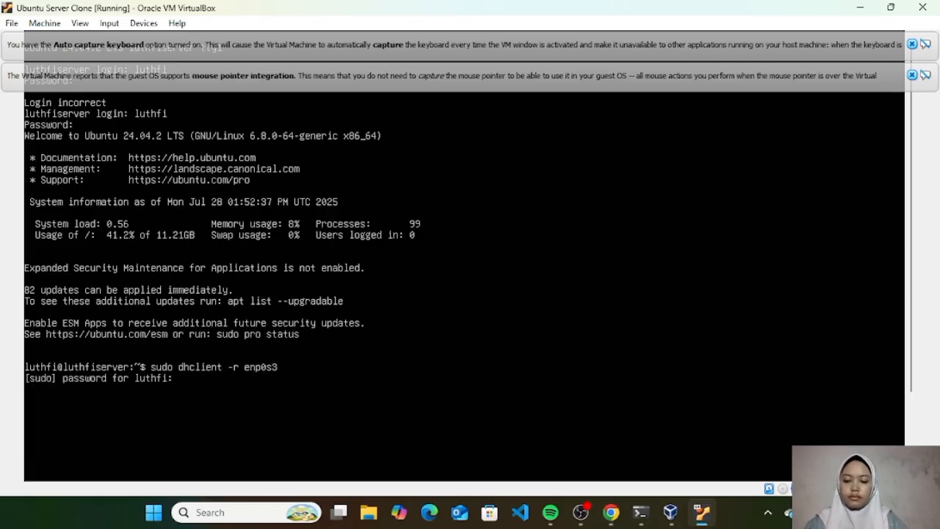
pyautogui.press('Return')
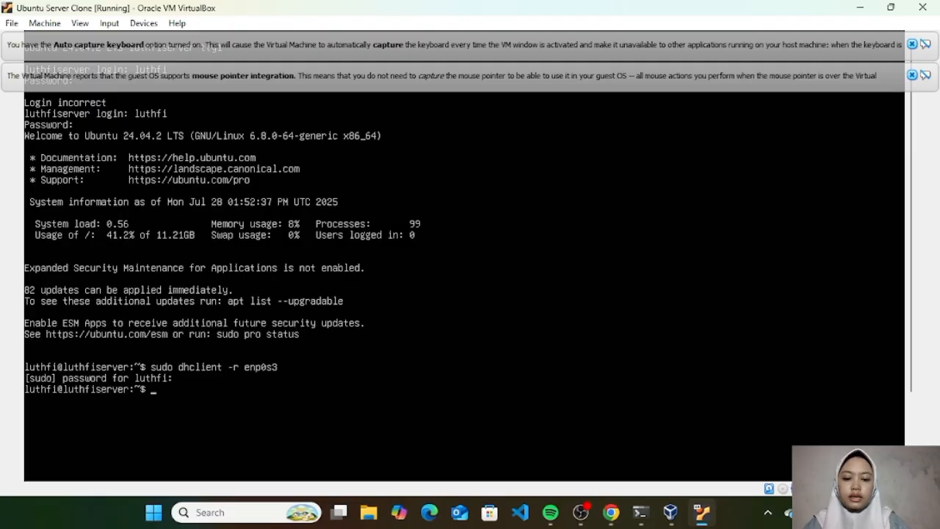
pyautogui.write('ip add')
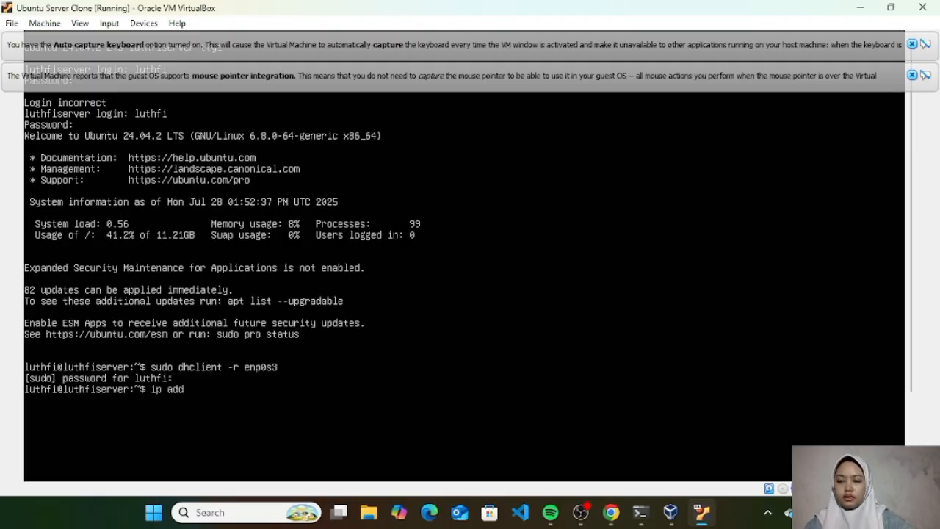
pyautogui.write('ress')
pyautogui.press('Return')
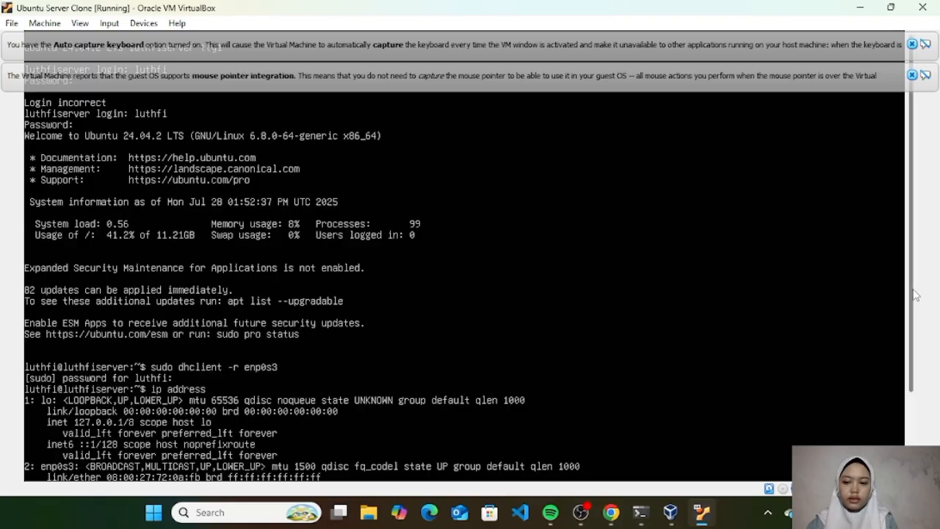
# Request a new DHCP lease with sudo dhclient enp0s3 and check the interface with ip address.
pyautogui.write('s')
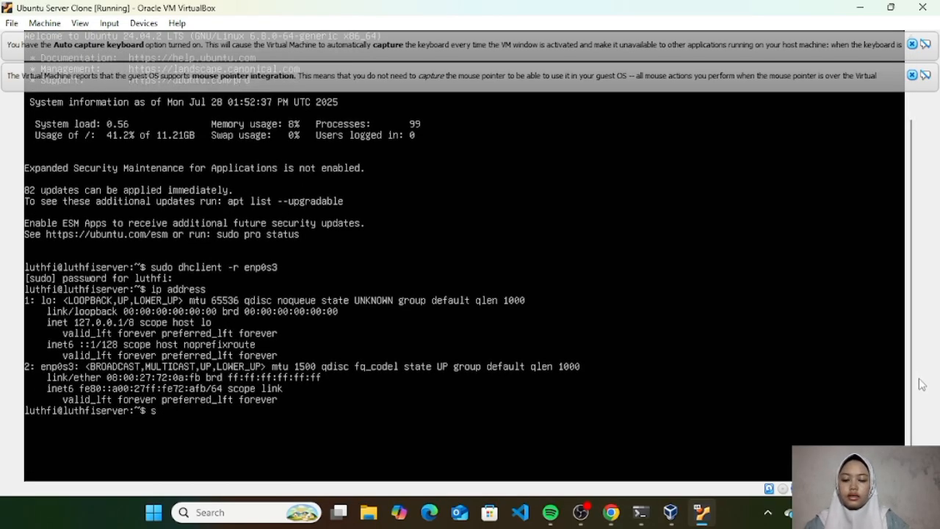
pyautogui.write('udo')
pyautogui.write('dh')
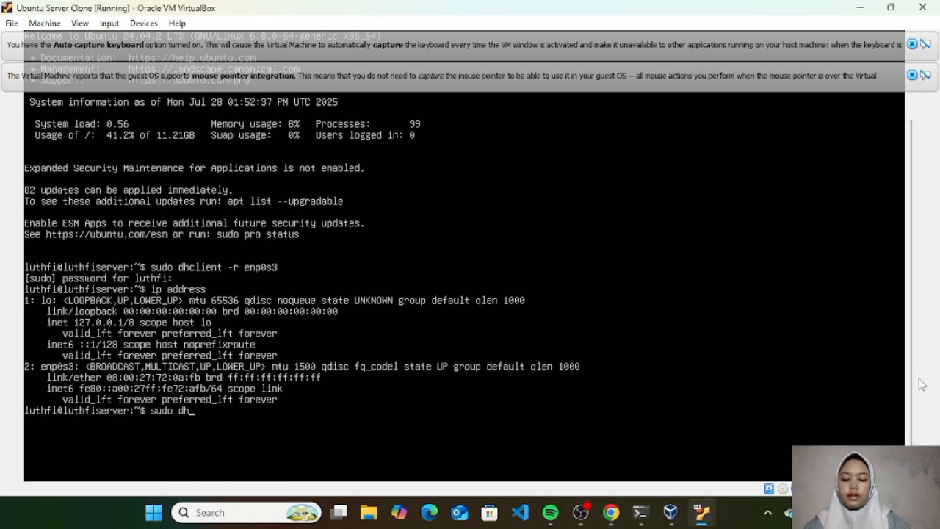
pyautogui.write('client ')
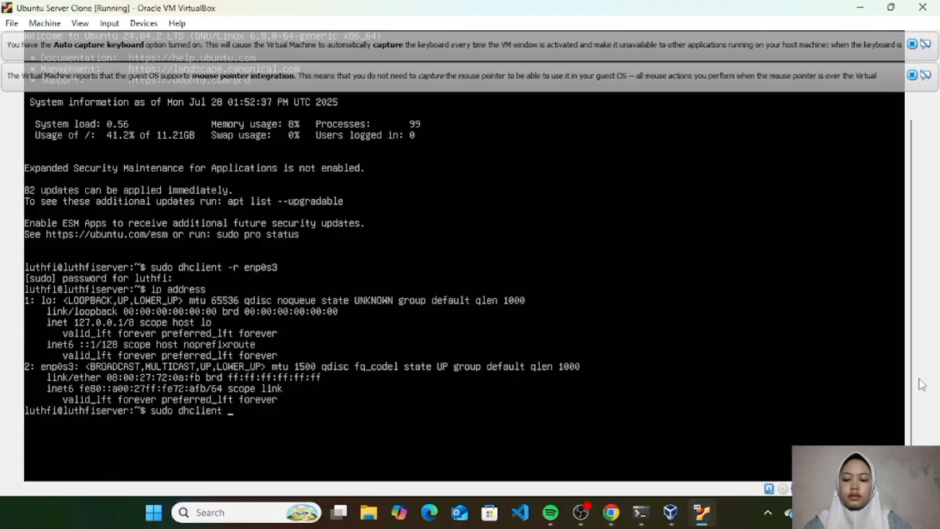
pyautogui.write('enp0s')
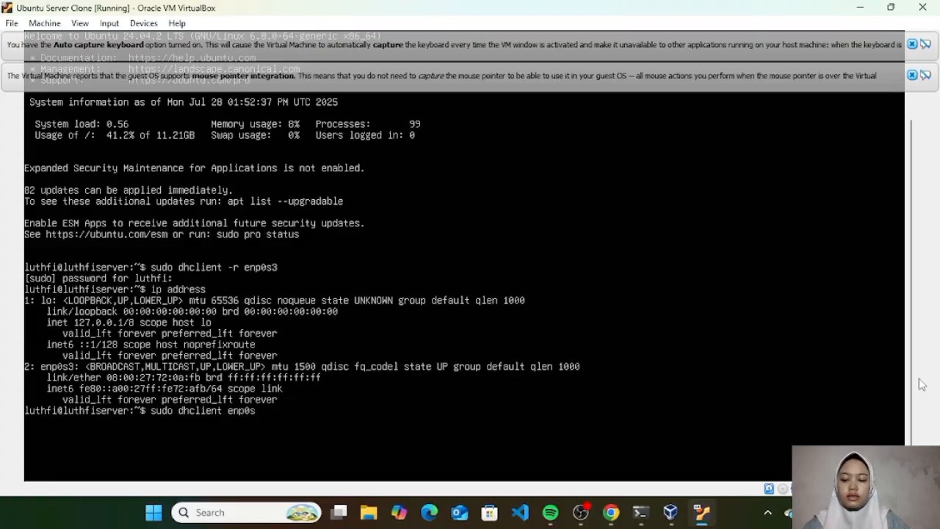
pyautogui.write('3')
pyautogui.press('Return')
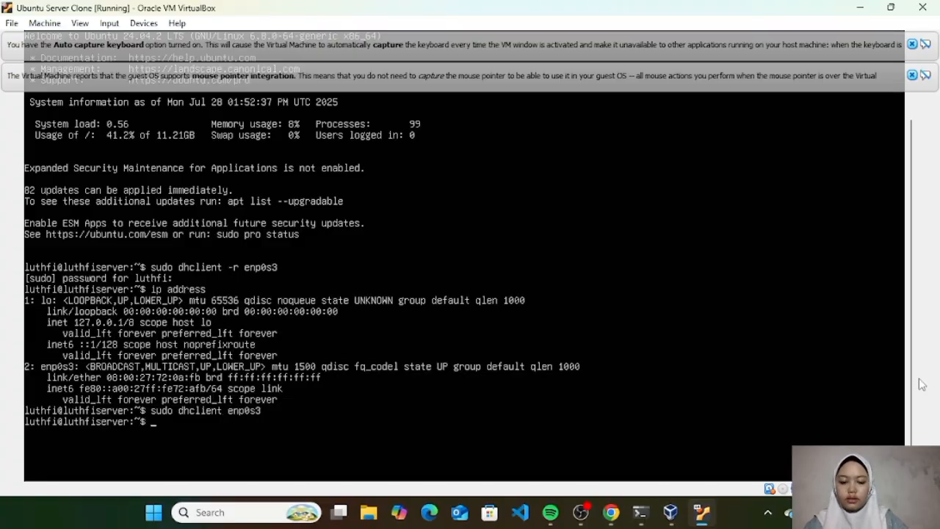
pyautogui.write('ip a')
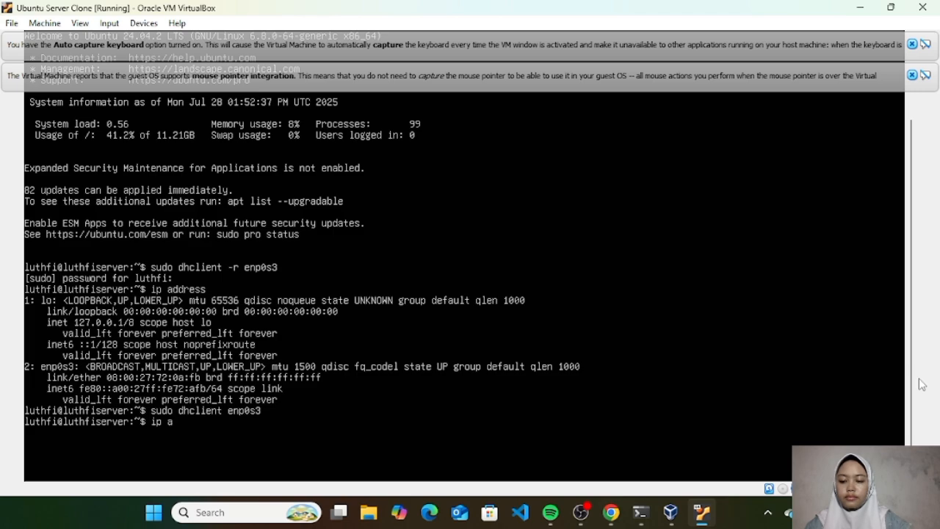
pyautogui.write('ddress')
pyautogui.press('Return')
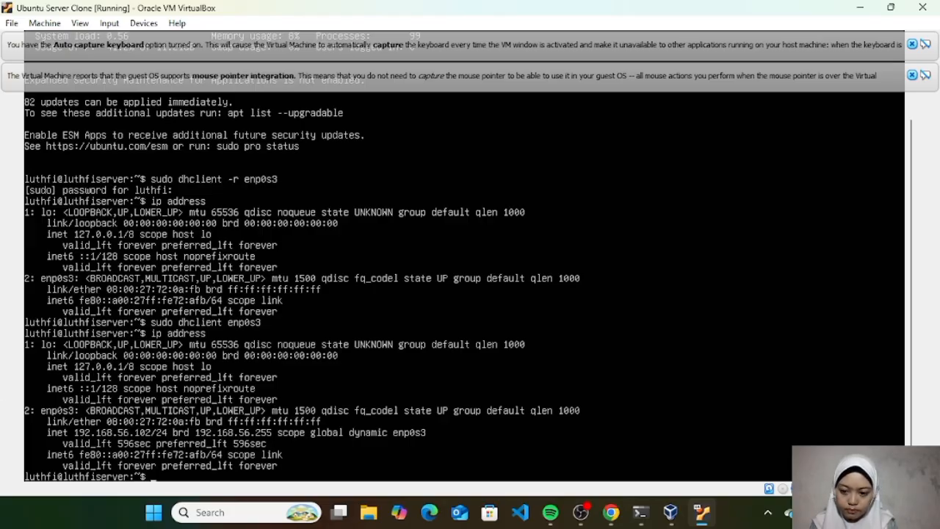
# Switch to the Windows Network Connections, view the details of the Ethernet 2 host-only connection, and close the details.
pyautogui.click(221, 512)
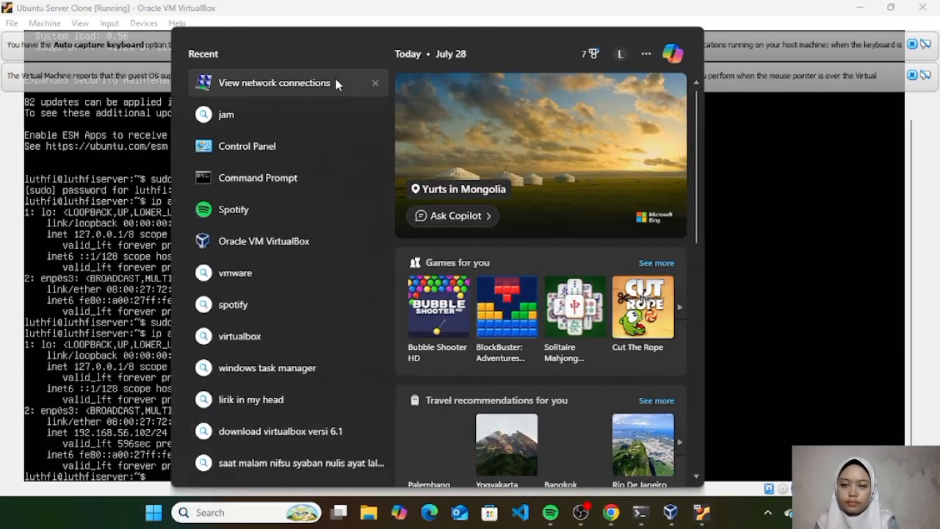
pyautogui.click(335, 79)
pyautogui.doubleClick(358, 151)
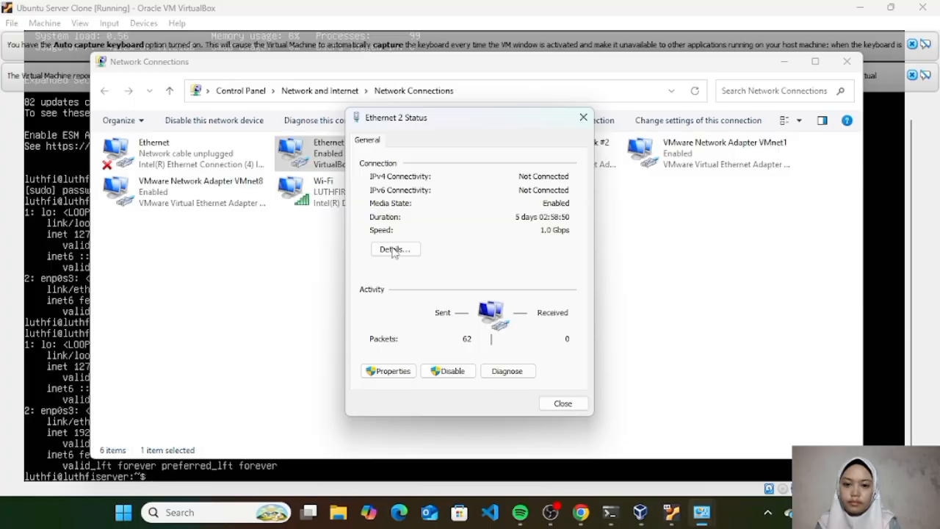
pyautogui.click(396, 252)
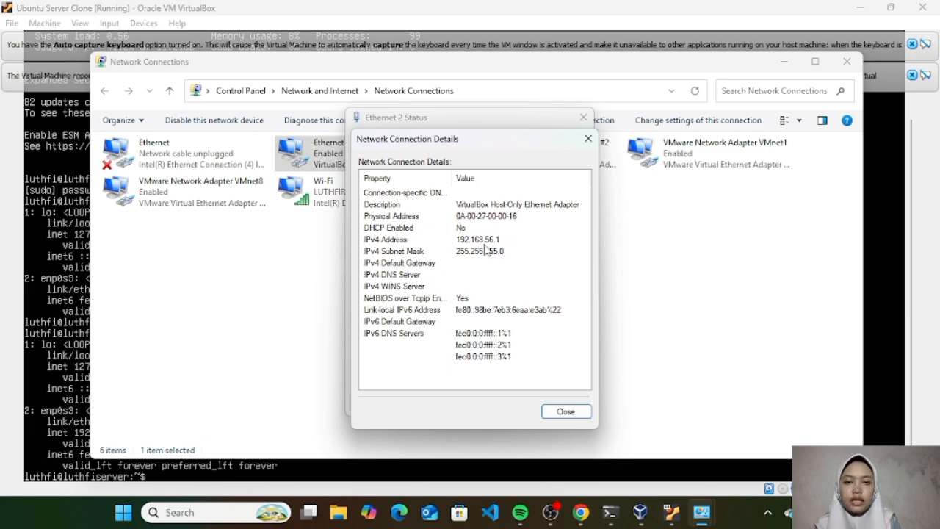
pyautogui.click(588, 139)
# Return to the Ubuntu Server Clone console, ping the host at 192.168.56.1, and stop the ping.
pyautogui.hotkey('alt', 'Tab')
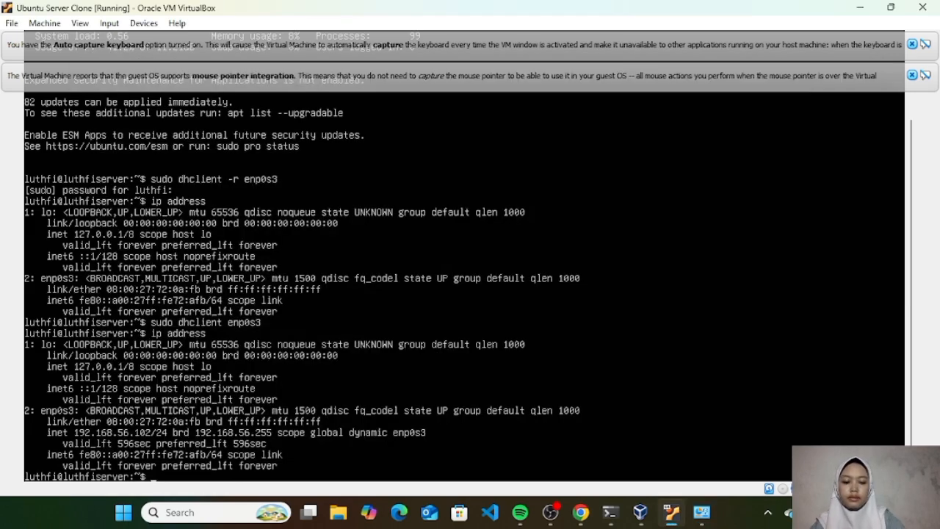
pyautogui.write('ping ')
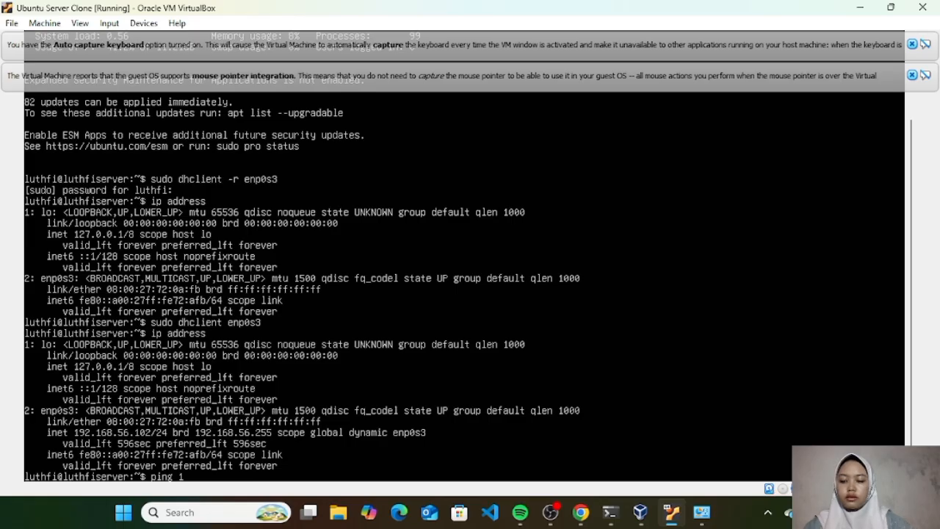
pyautogui.write('192.1')
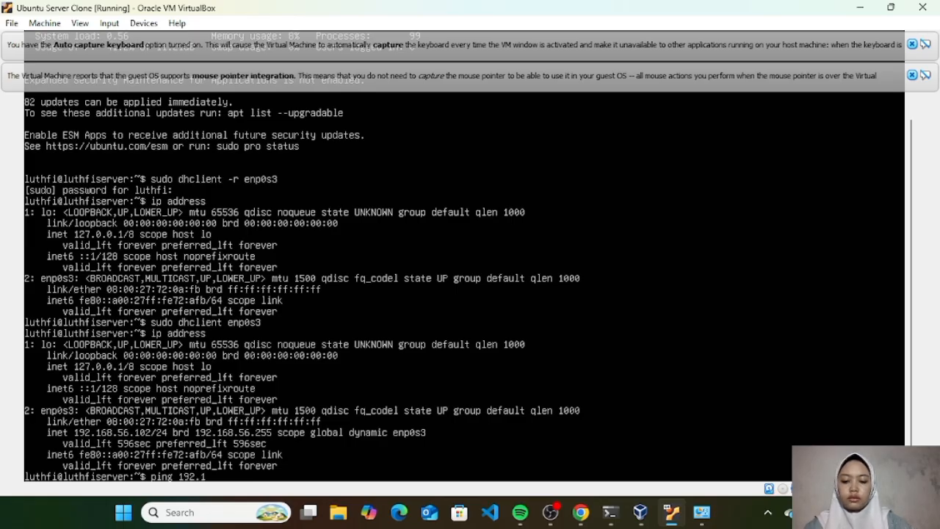
pyautogui.write('68.')
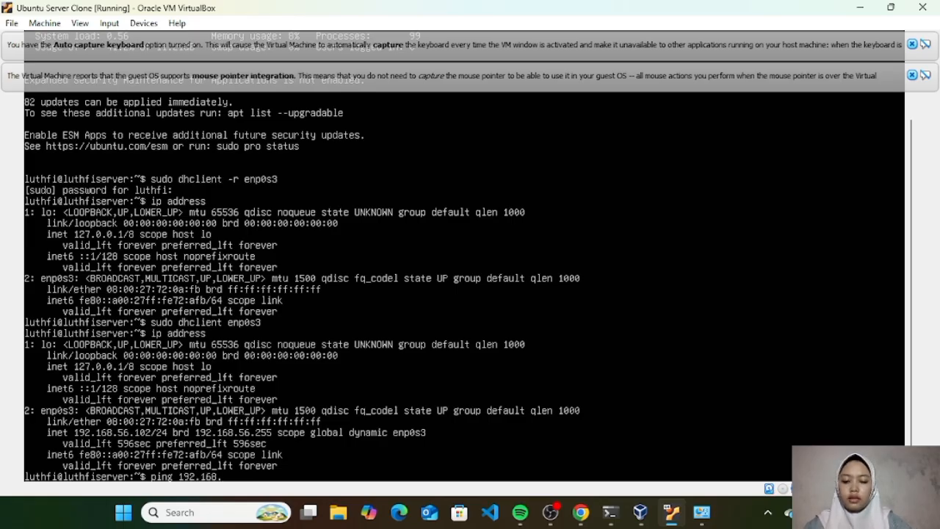
pyautogui.write('56')
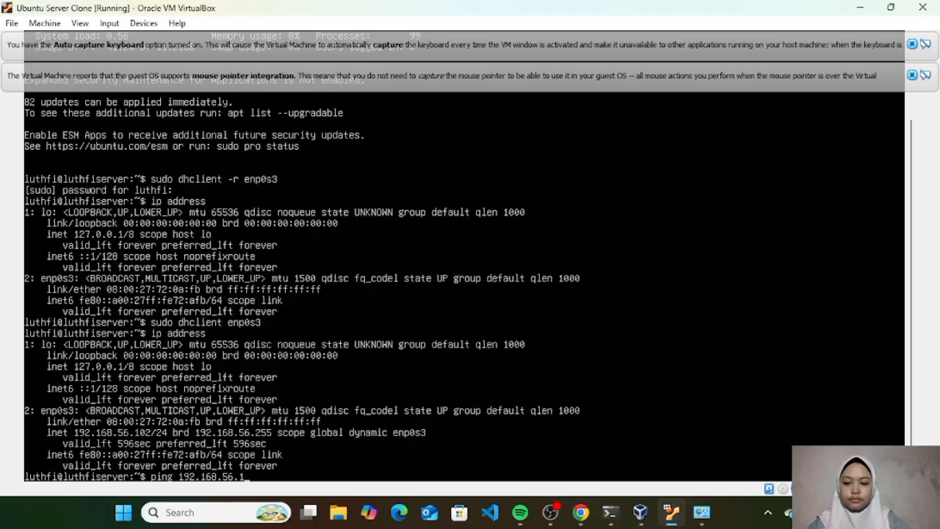
pyautogui.write('.1')
pyautogui.press('Return')
pyautogui.hotkey('ctrl', 'c')
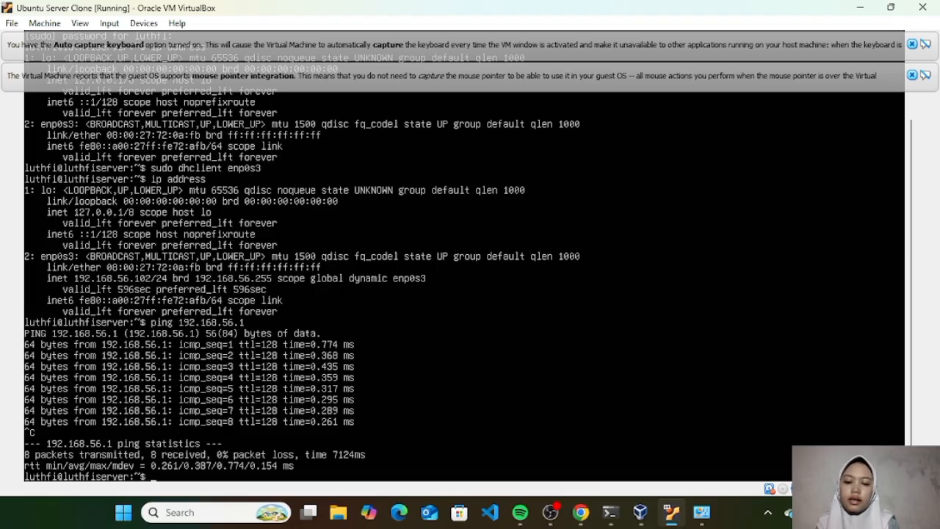
# Switch to the Windows Control Panel and open Windows Defender Firewall under System and Security to check its state.
pyautogui.click(242, 514)
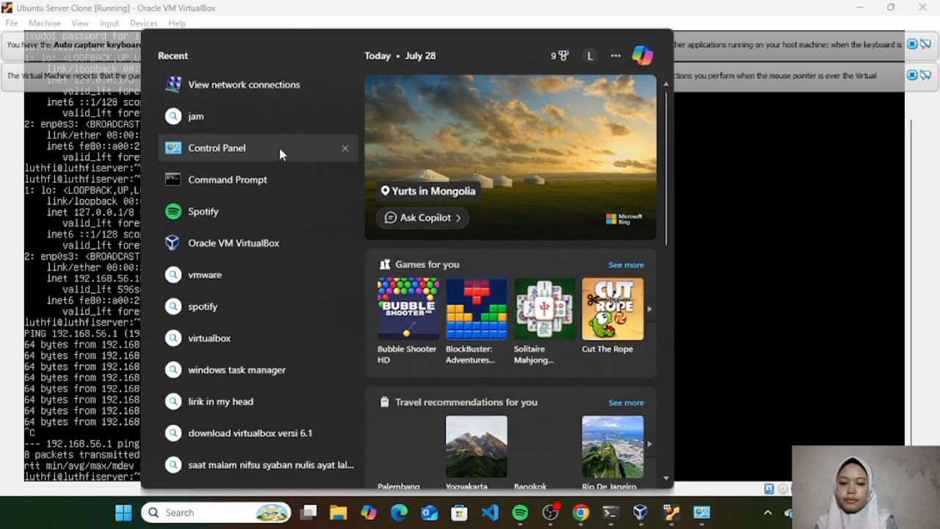
pyautogui.click(278, 147)
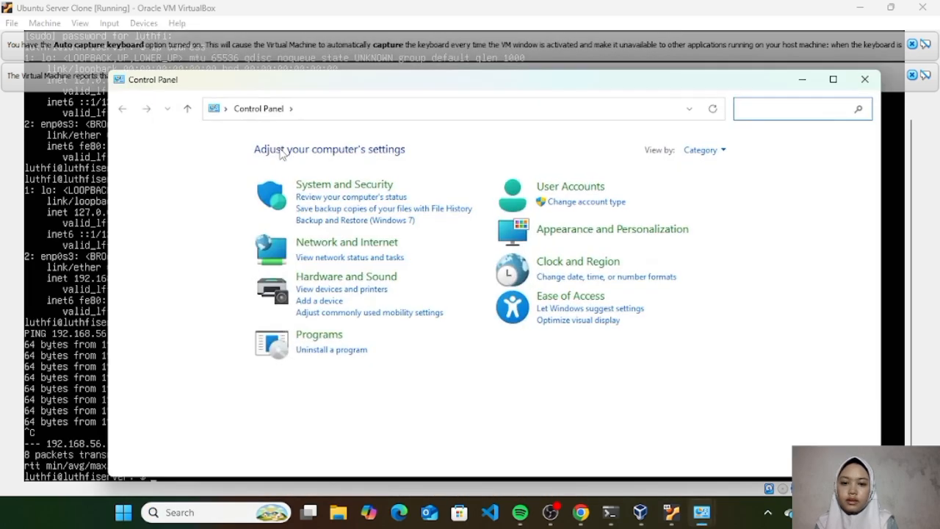
pyautogui.click(375, 186)
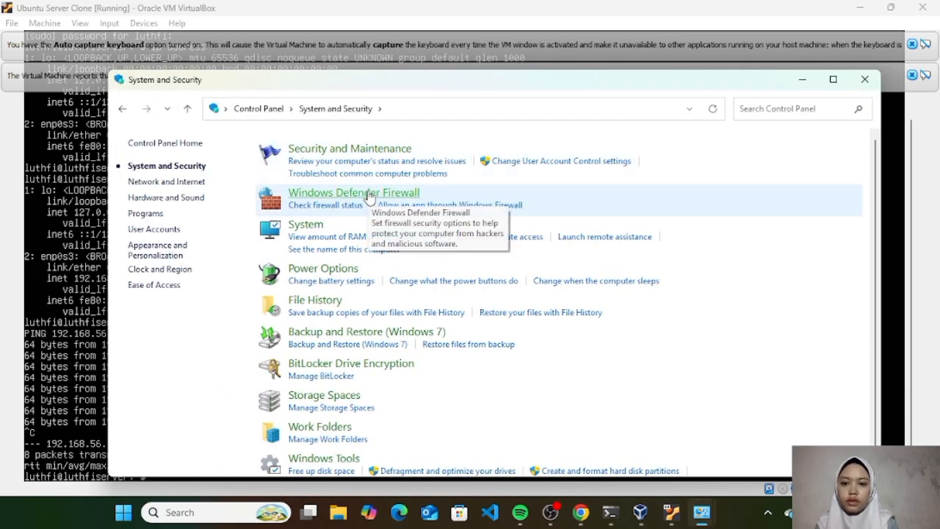
pyautogui.click(369, 195)
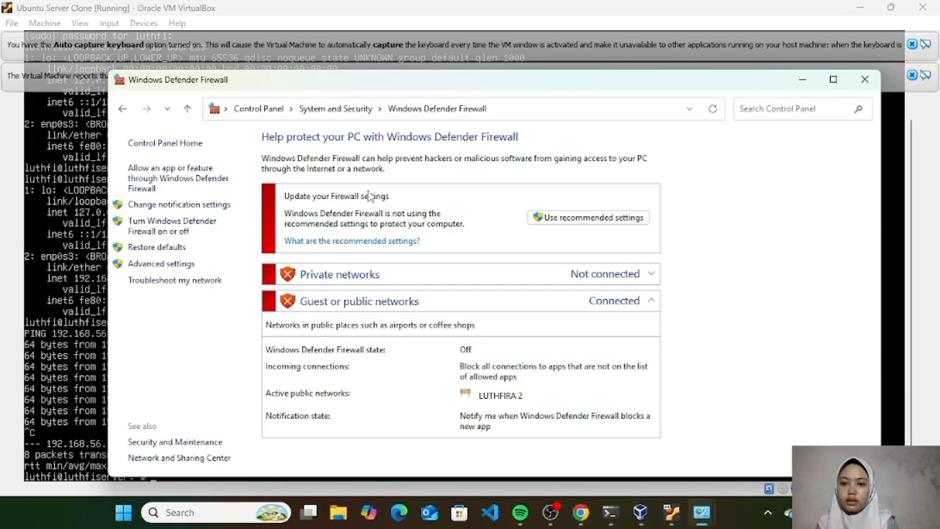
# Open the firewall's per-network settings, keep Windows Defender Firewall turned off for private networks, confirm, and close the window.
pyautogui.click(218, 206)
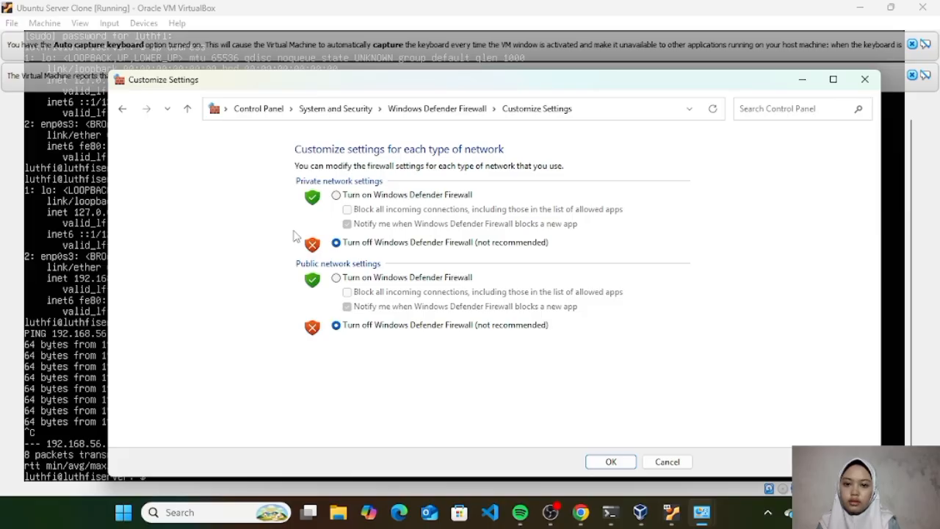
pyautogui.click(338, 244)
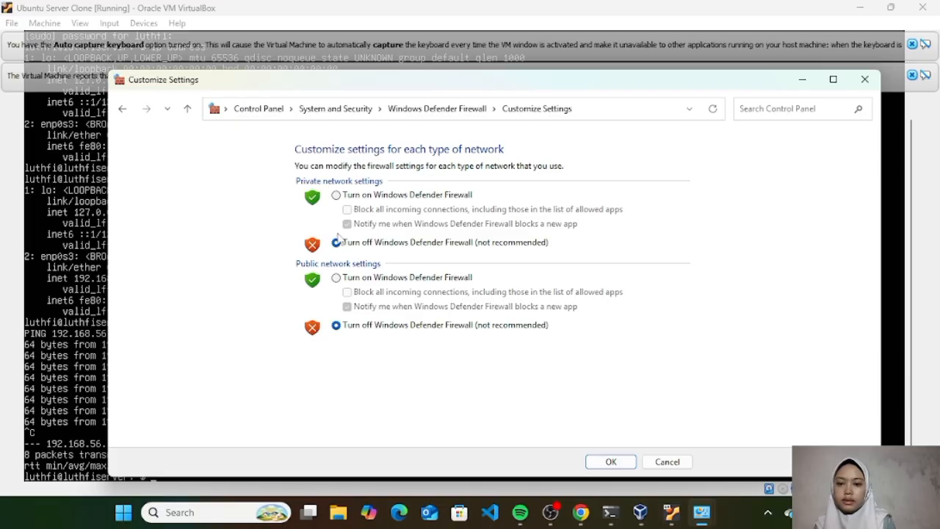
pyautogui.click(611, 461)
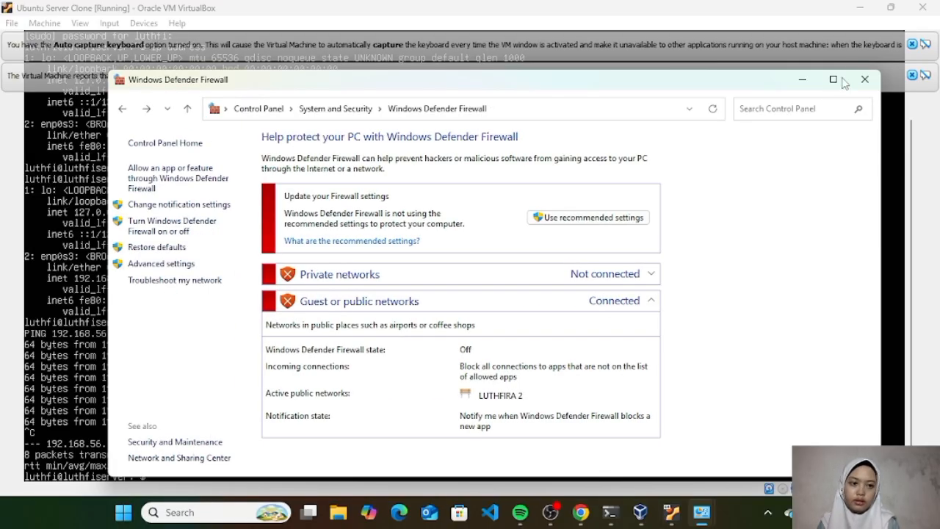
pyautogui.click(864, 79)
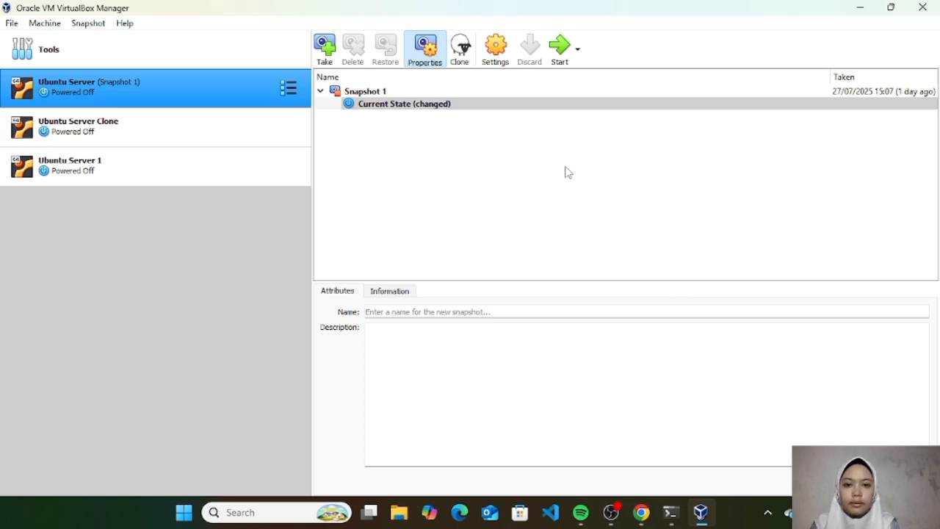
# Set Adapter 1 of the Ubuntu Server machine to the Internal Network named internal1 and save the settings.
pyautogui.click(507, 63)
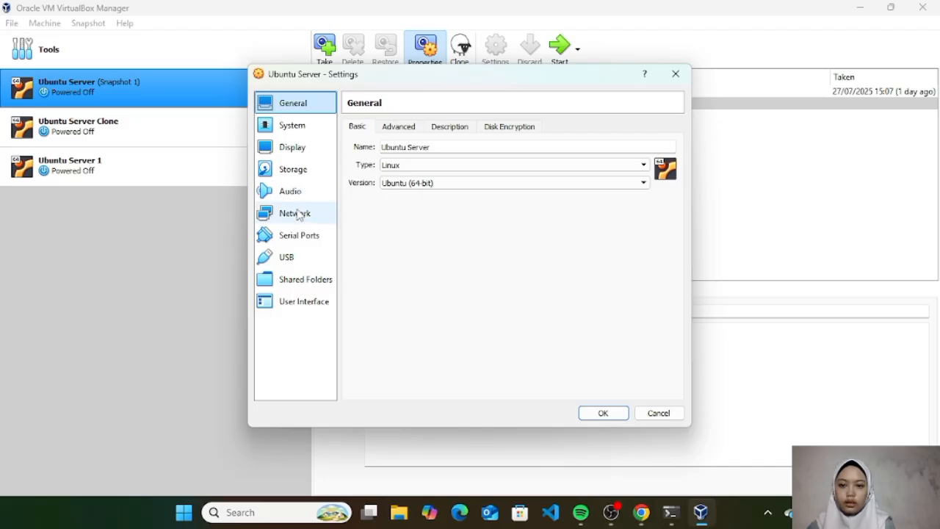
pyautogui.click(297, 214)
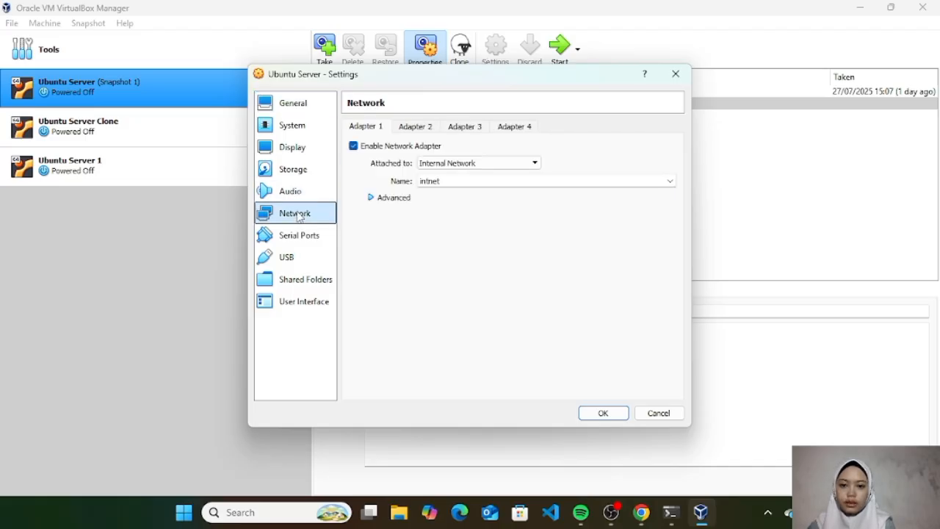
pyautogui.click(511, 165)
pyautogui.click(512, 168)
pyautogui.click(500, 181)
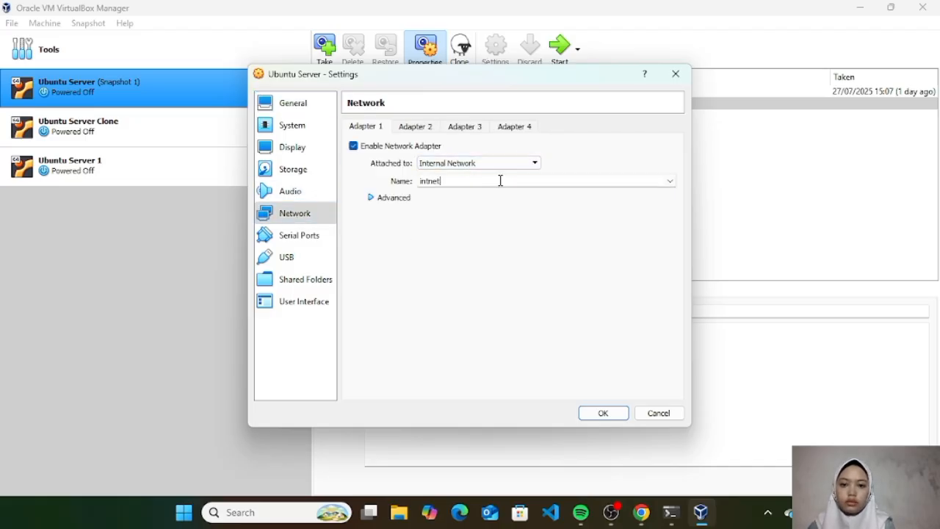
pyautogui.press('BackSpace')
pyautogui.press('BackSpace')
pyautogui.press('BackSpace')
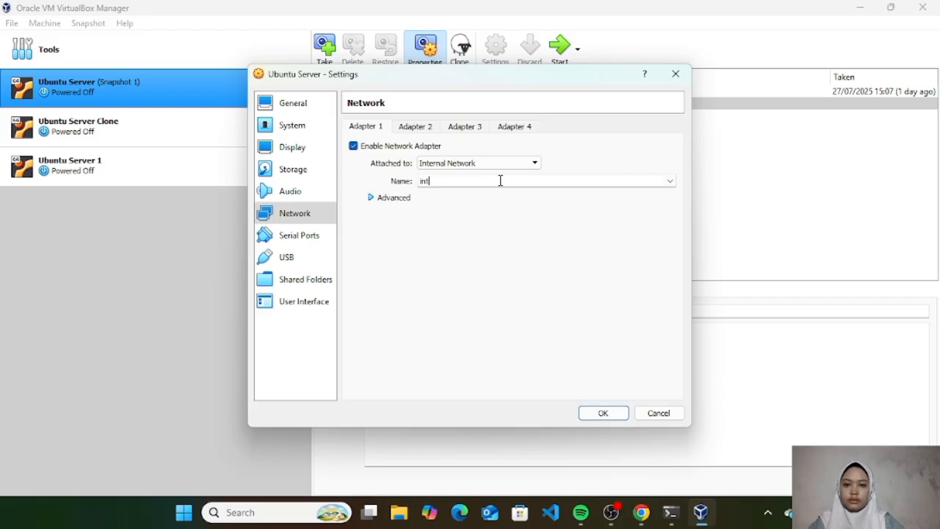
pyautogui.write('ern')
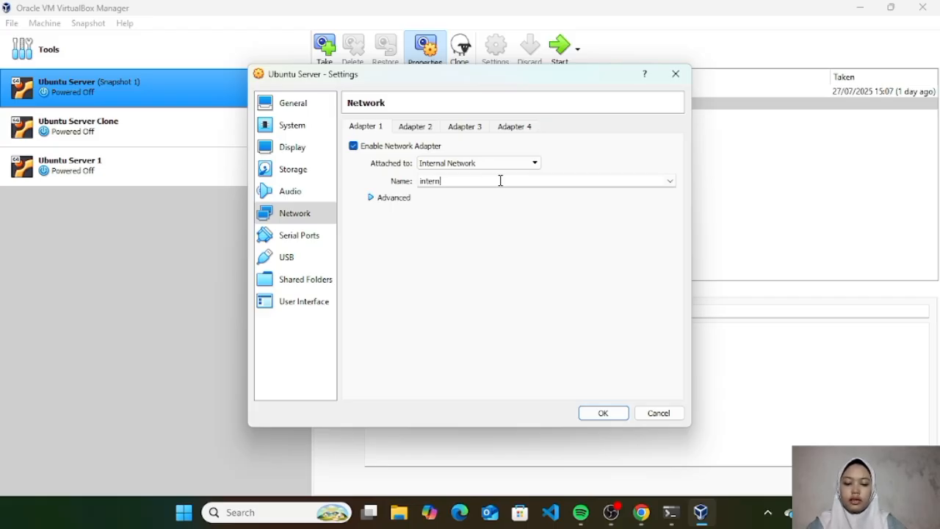
pyautogui.write('al1')
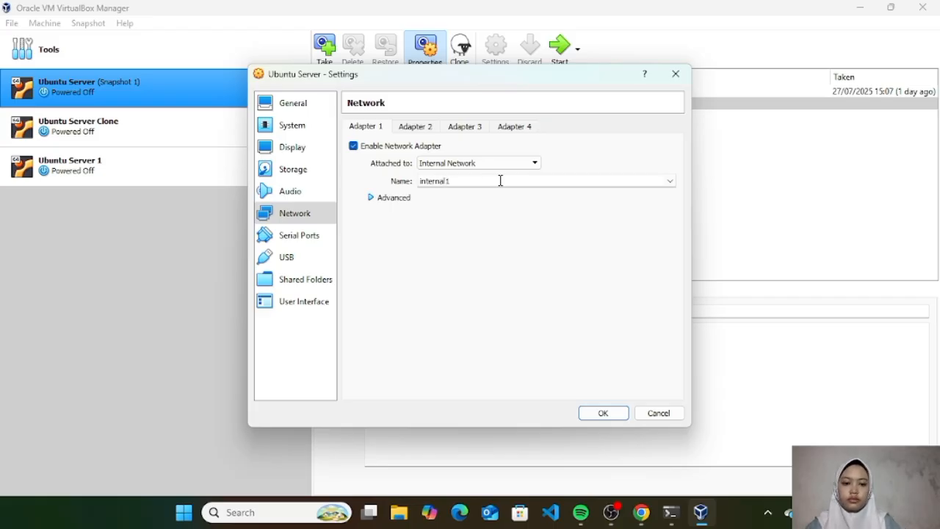
pyautogui.click(607, 413)
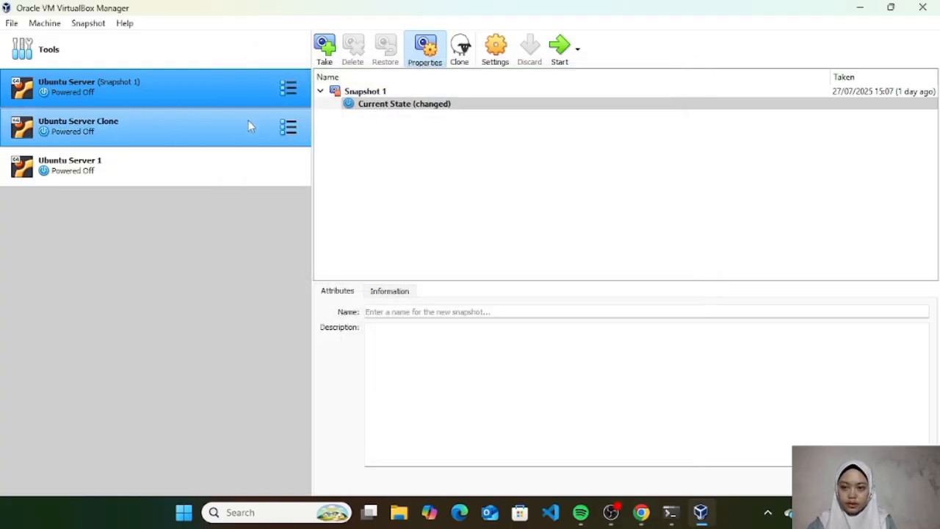
# Attach Adapter 1 of the Ubuntu Server Clone machine to Internal Network with the name internal1 and save the settings.
pyautogui.click(248, 127)
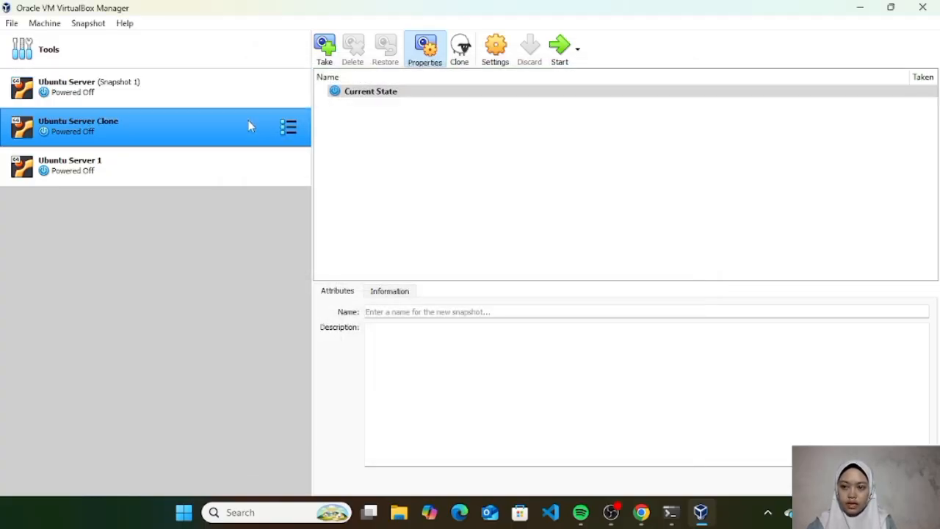
pyautogui.click(489, 55)
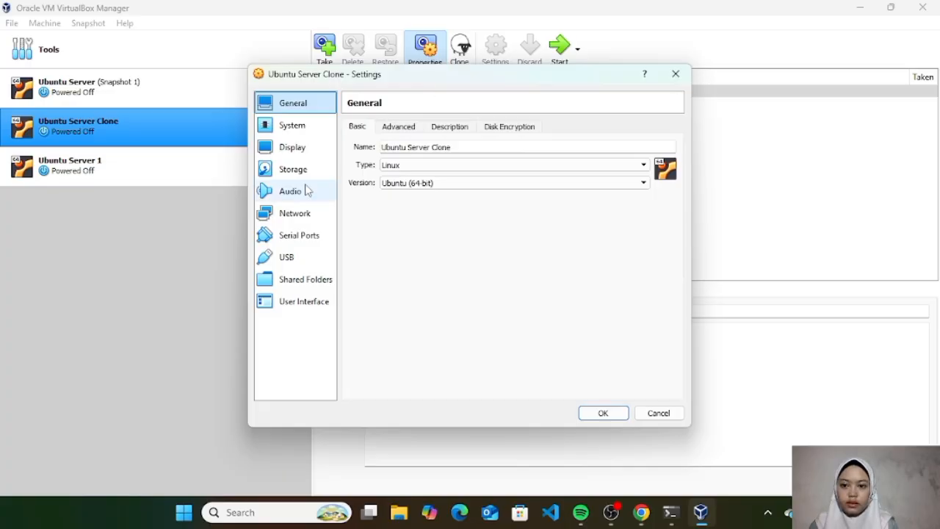
pyautogui.click(304, 213)
pyautogui.click(456, 163)
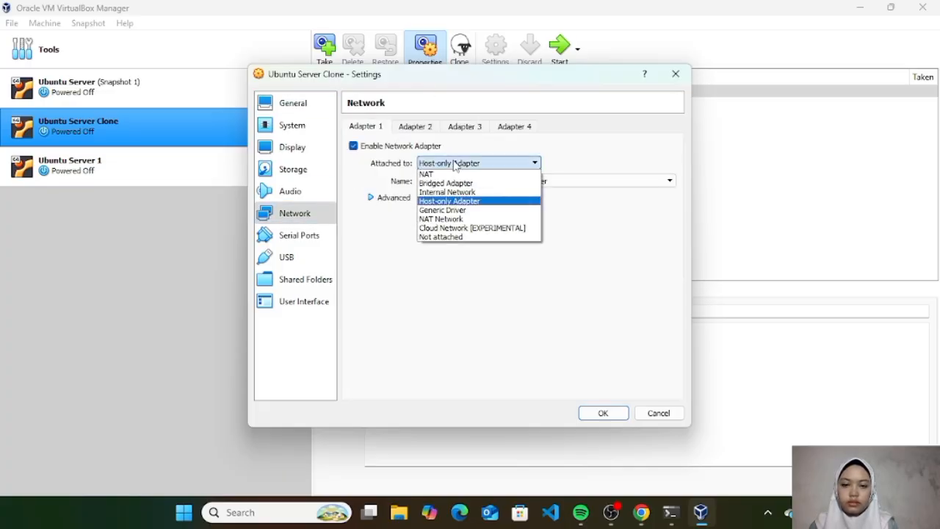
pyautogui.click(487, 193)
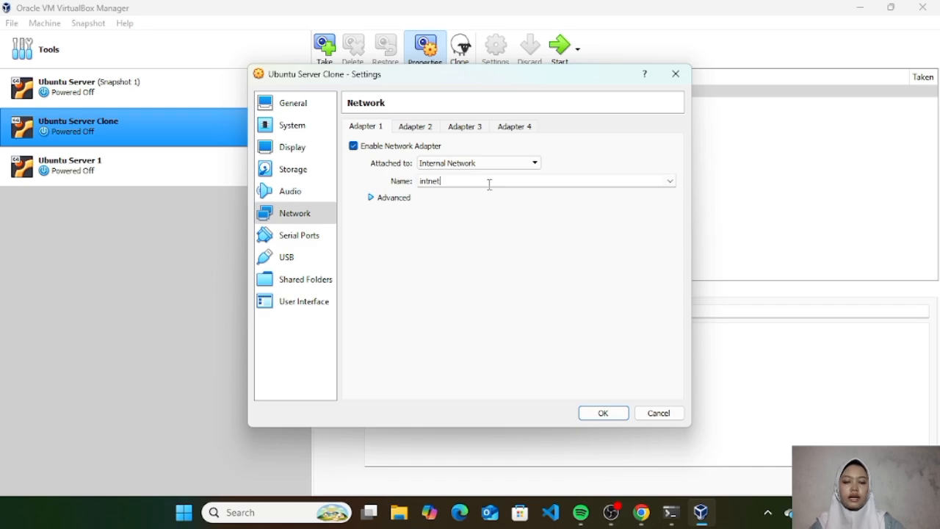
pyautogui.press('BackSpace')
pyautogui.press('BackSpace')
pyautogui.press('BackSpace')
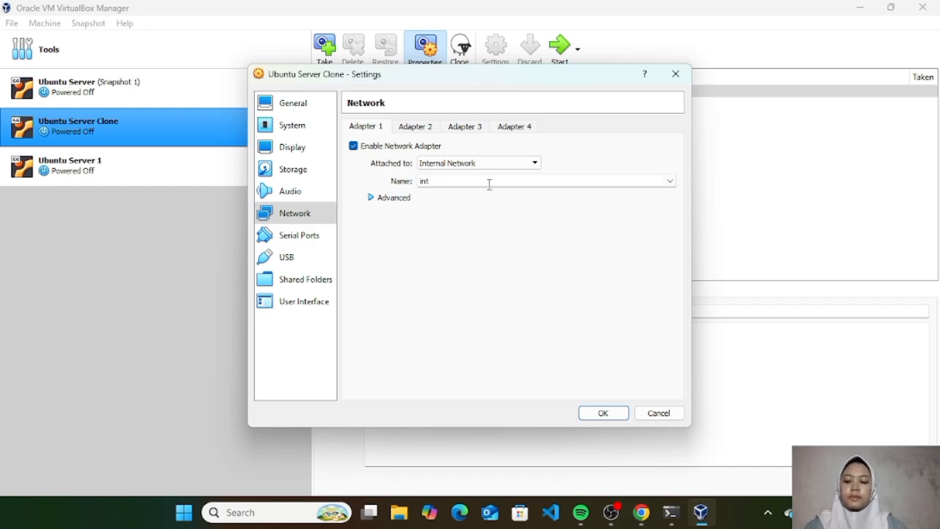
pyautogui.write('er')
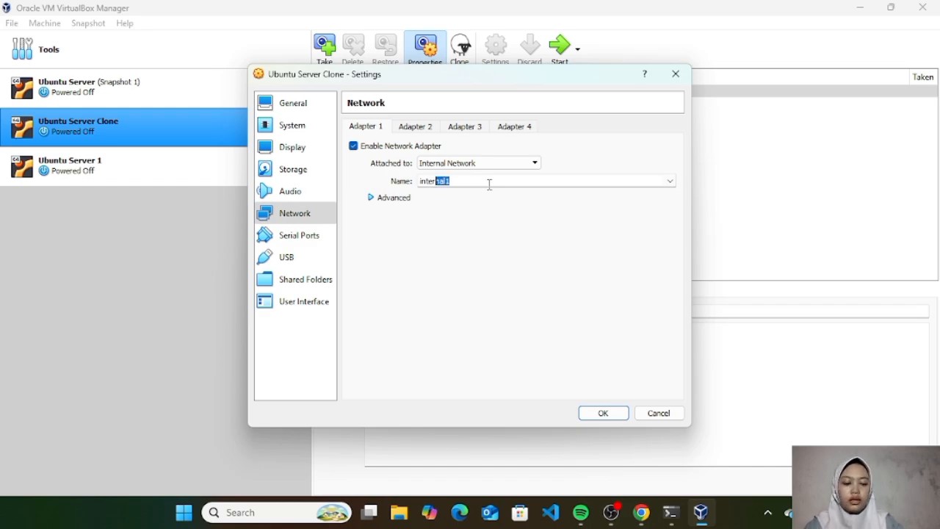
pyautogui.click(490, 184)
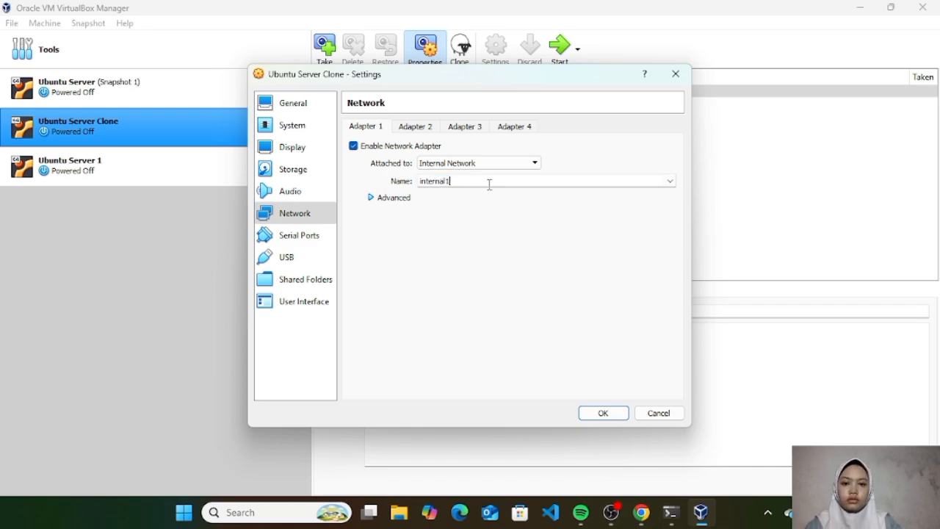
pyautogui.click(599, 413)
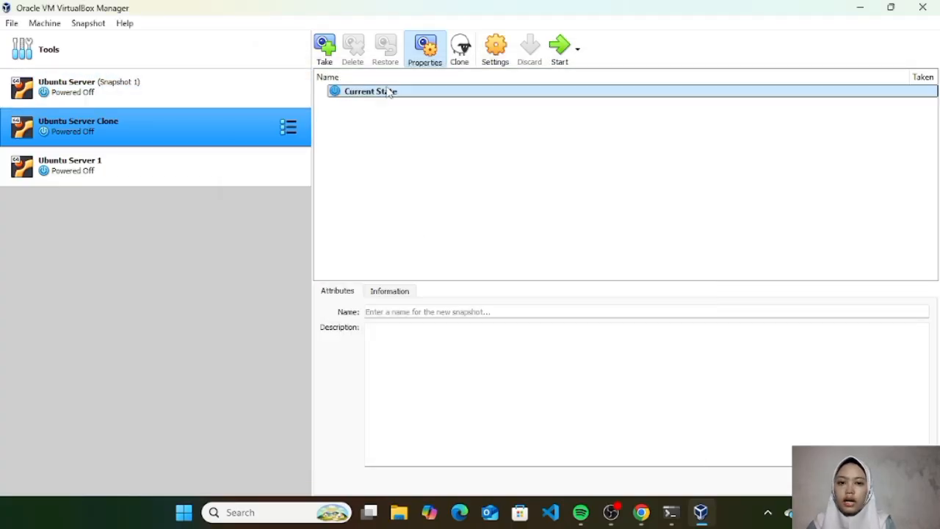
# Start the Ubuntu Server machine, and power off both Ubuntu Server and Ubuntu Server Clone while they are booting.
pyautogui.click(216, 91)
pyautogui.click(556, 64)
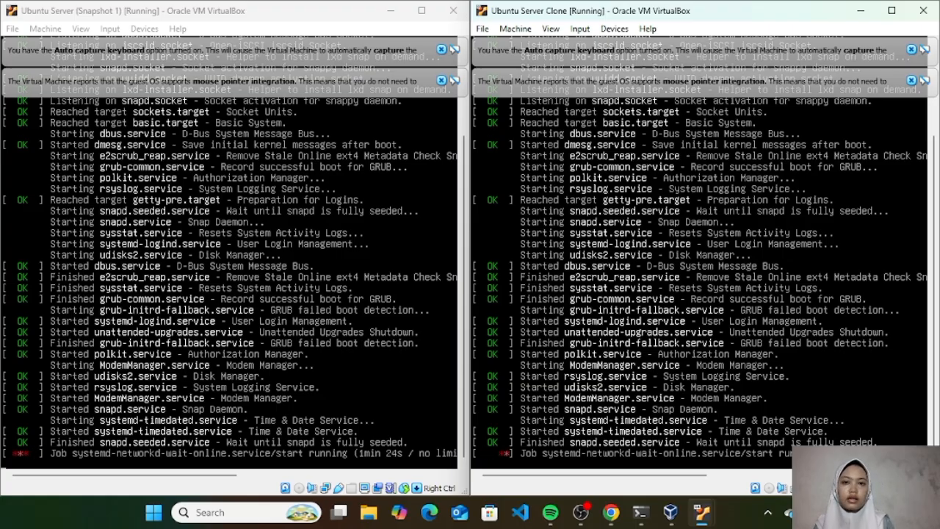
pyautogui.click(457, 9)
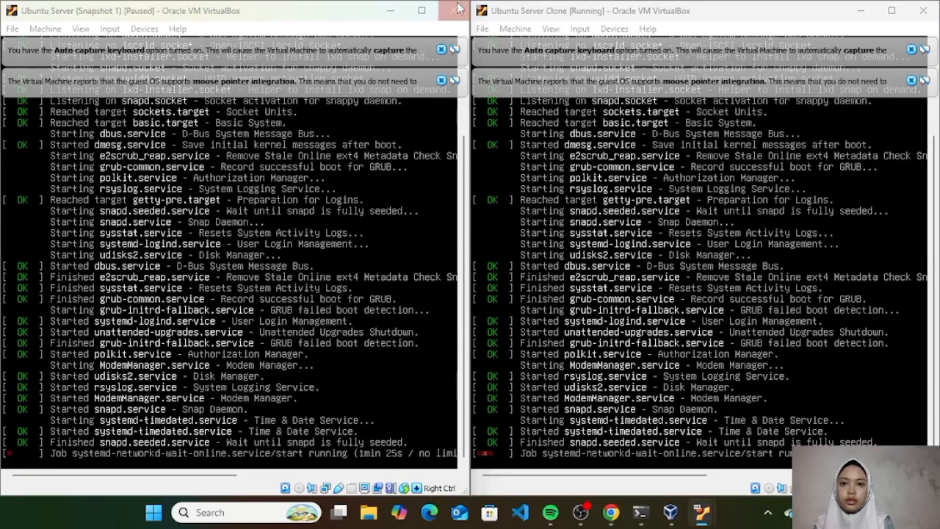
pyautogui.click(199, 296)
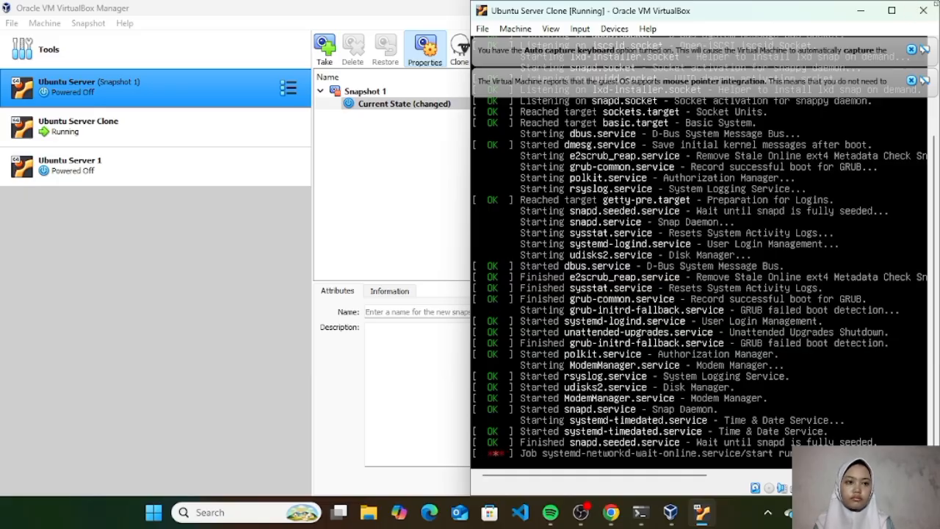
pyautogui.click(924, 15)
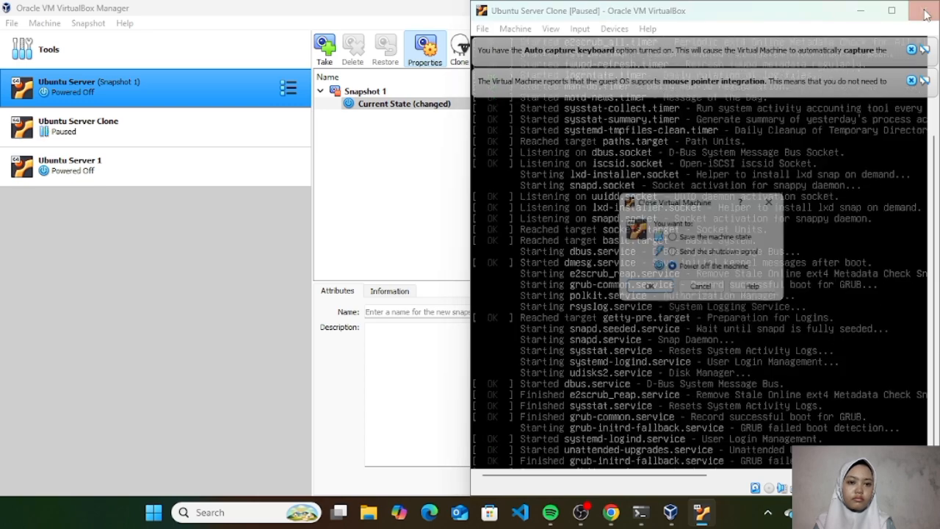
pyautogui.click(651, 293)
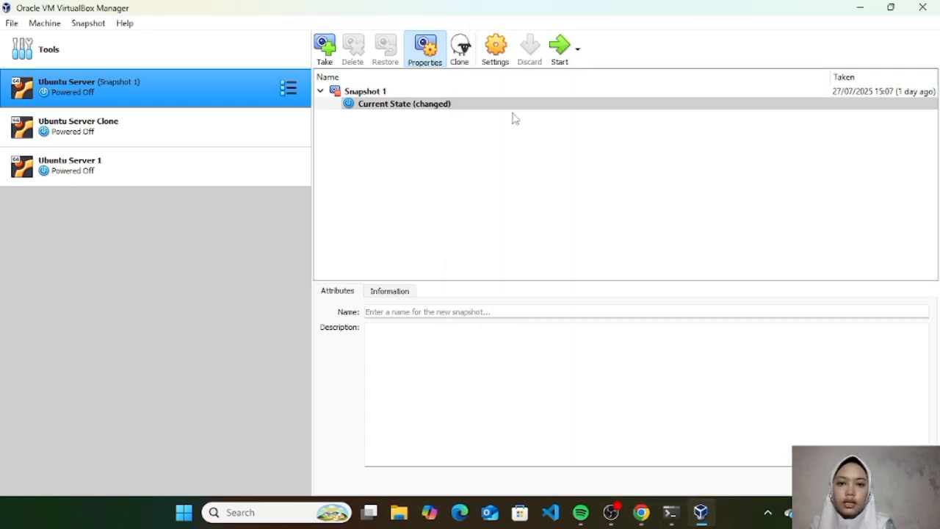
# Change Adapter 1 of the Ubuntu Server machine to Bridged Adapter and save the settings.
pyautogui.click(497, 47)
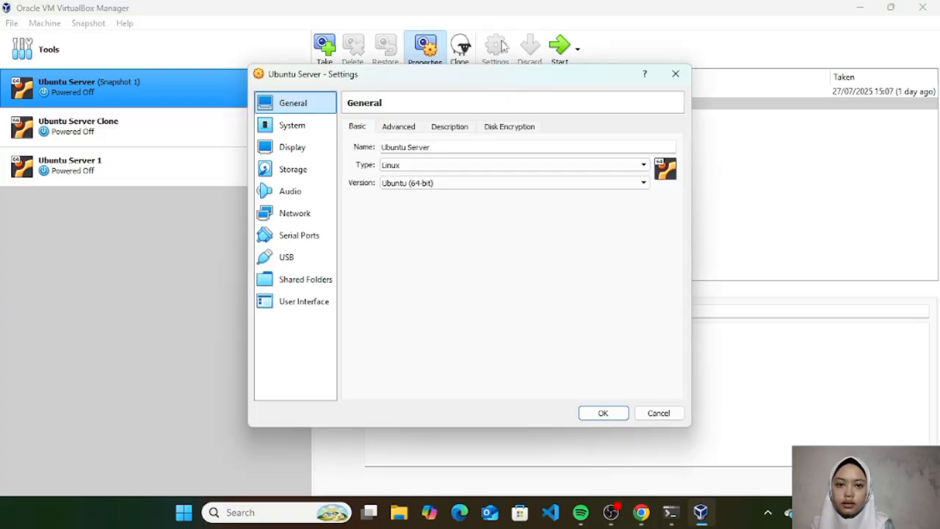
pyautogui.click(302, 215)
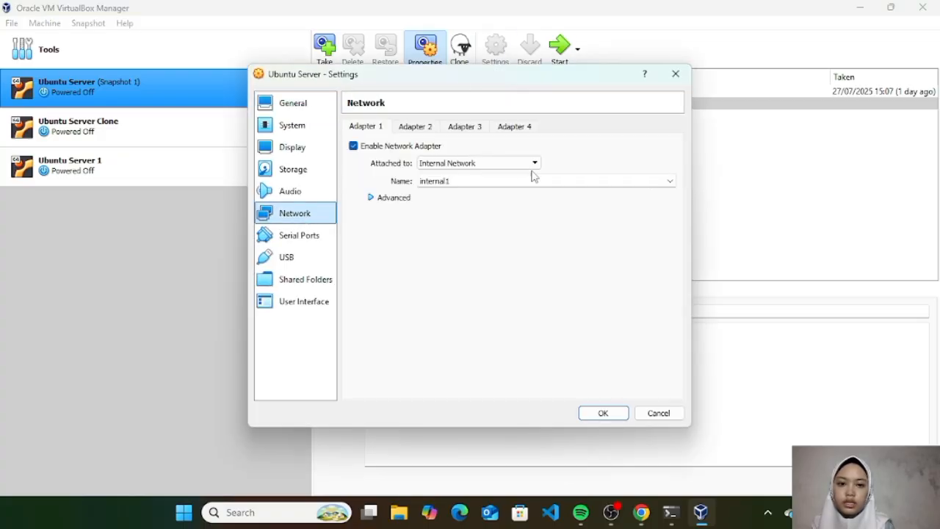
pyautogui.click(534, 163)
pyautogui.click(502, 184)
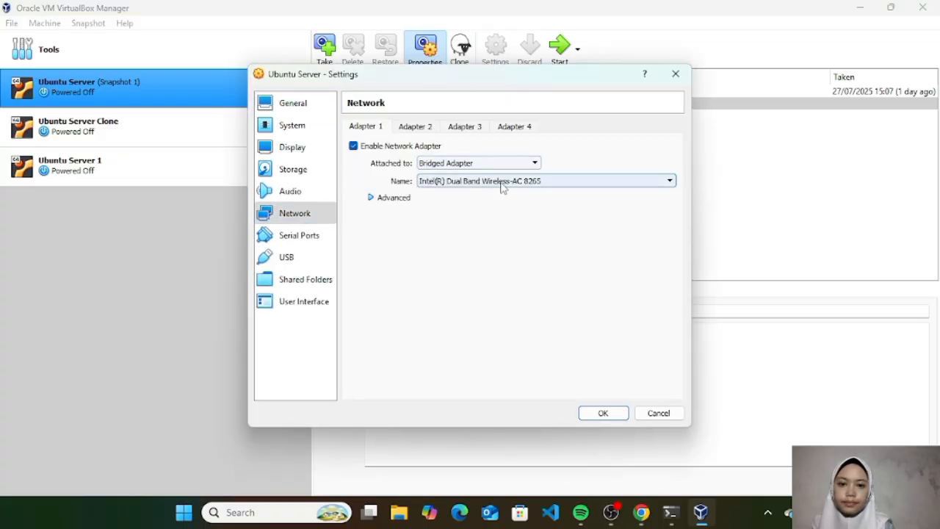
pyautogui.click(599, 413)
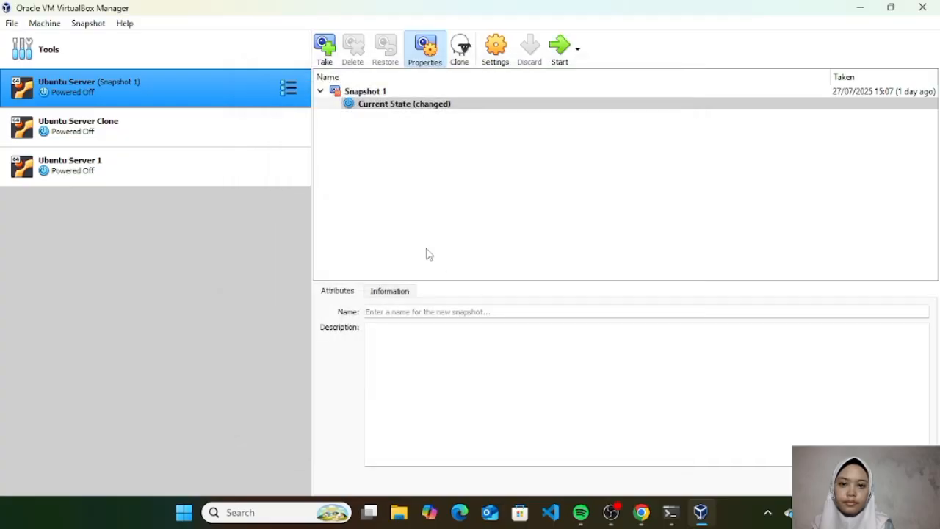
# Switch Adapter 1 of the Ubuntu Server Clone machine to Bridged Adapter and save the settings.
pyautogui.click(261, 134)
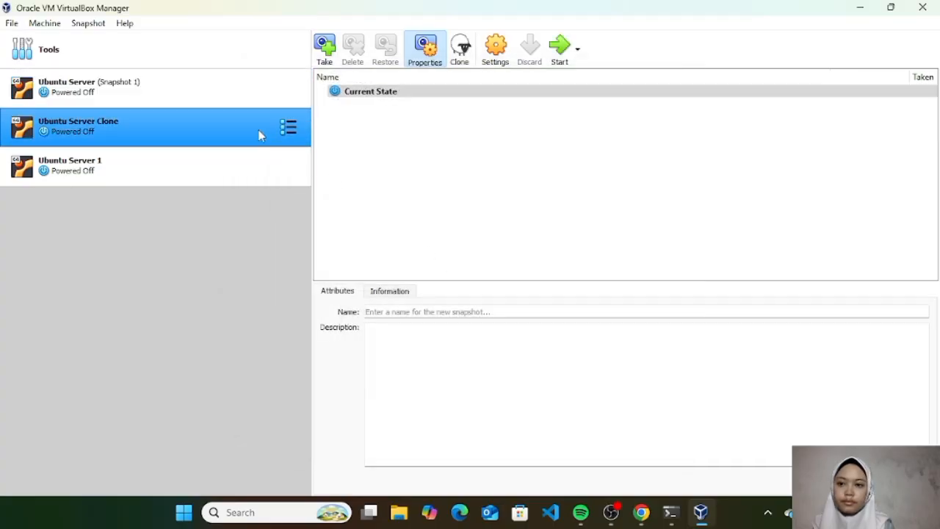
pyautogui.click(496, 58)
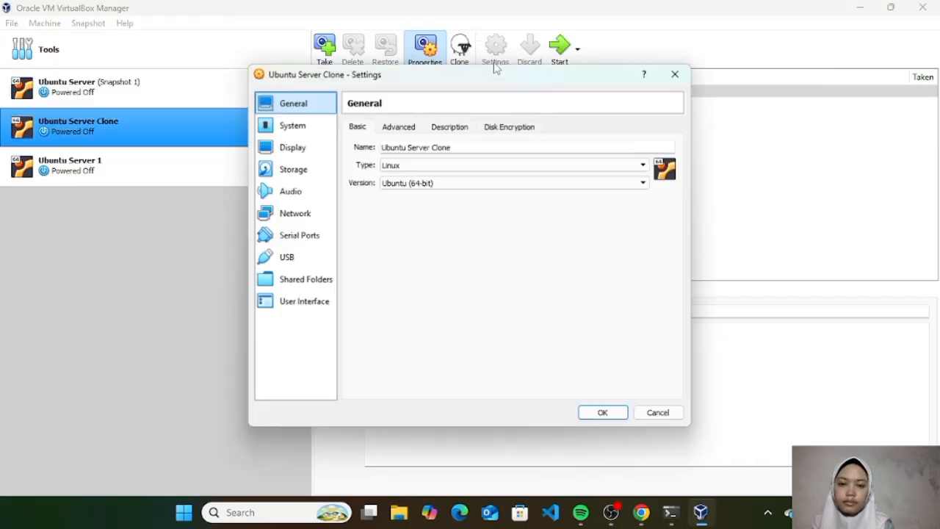
pyautogui.click(308, 213)
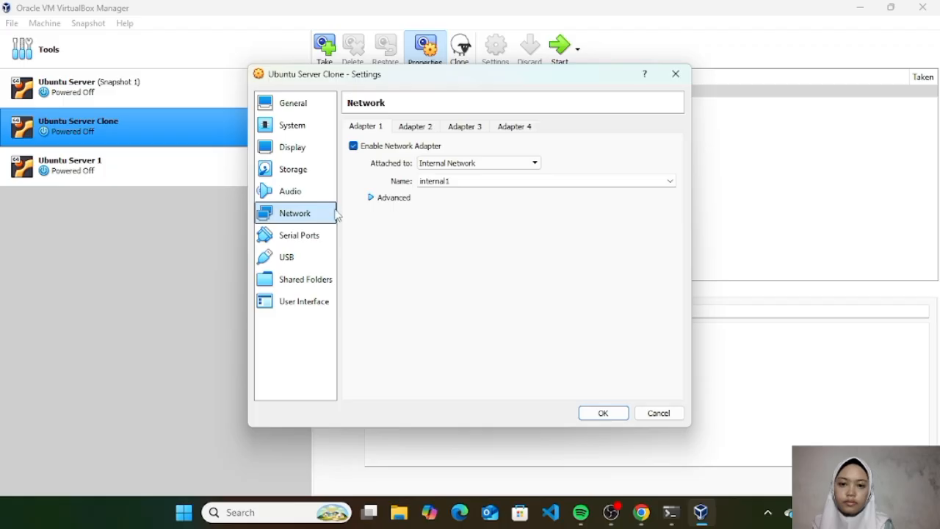
pyautogui.click(509, 163)
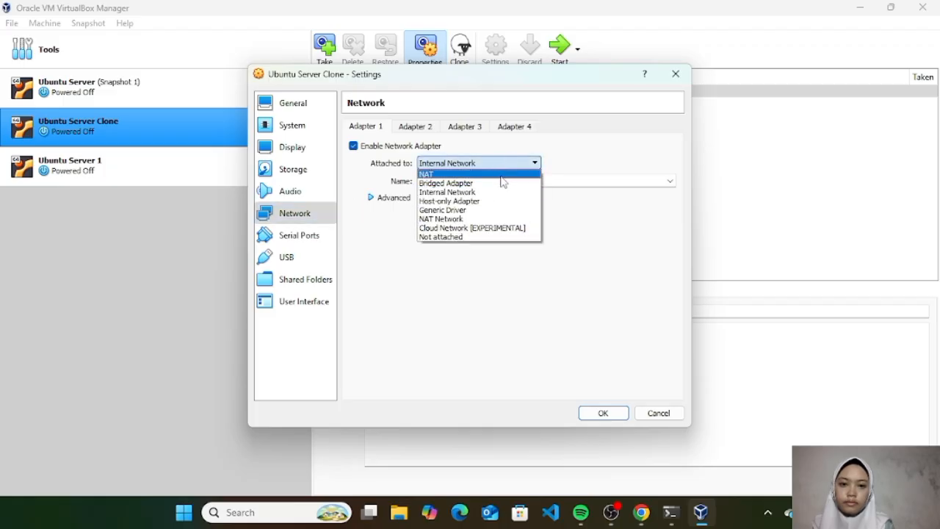
pyautogui.click(501, 183)
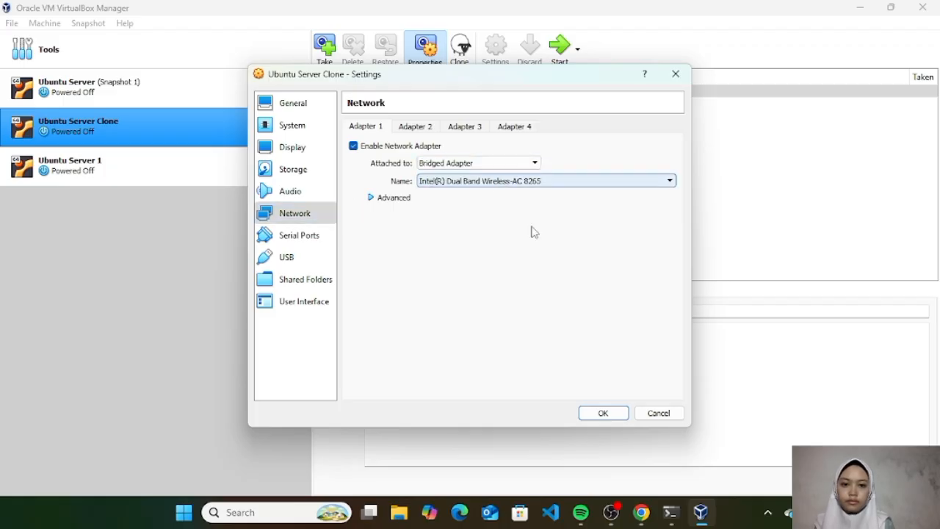
pyautogui.click(603, 413)
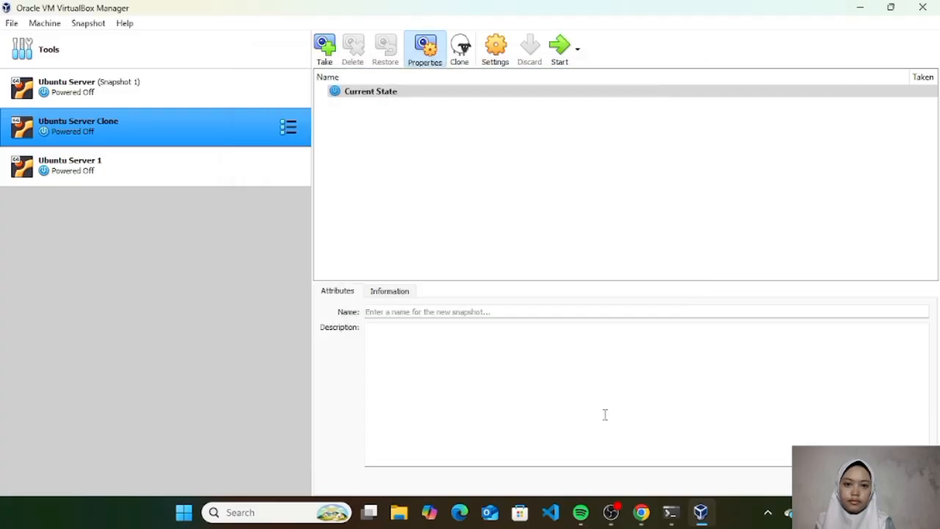
# Start the Ubuntu Server 1 machine and open /etc/netplan/00-installer-config.yaml with sudo nano, entering the account password.
pyautogui.click(229, 155)
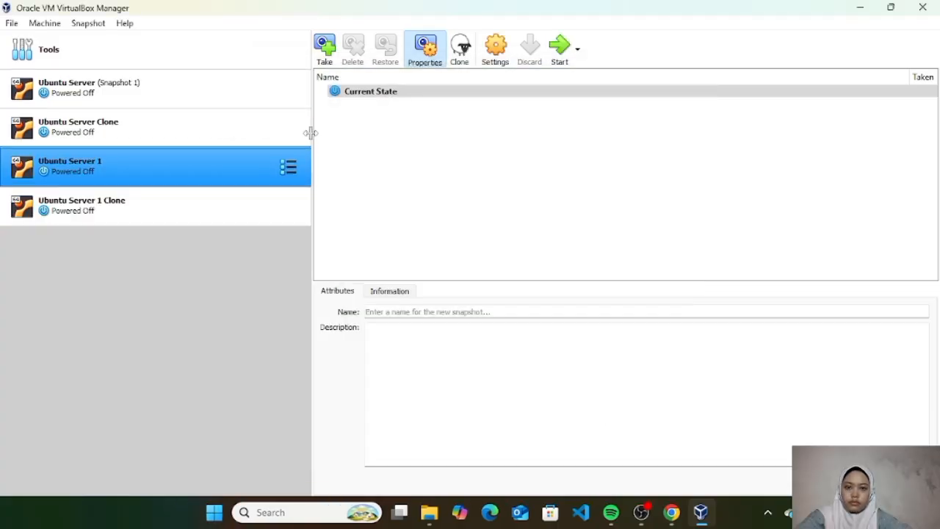
pyautogui.click(571, 61)
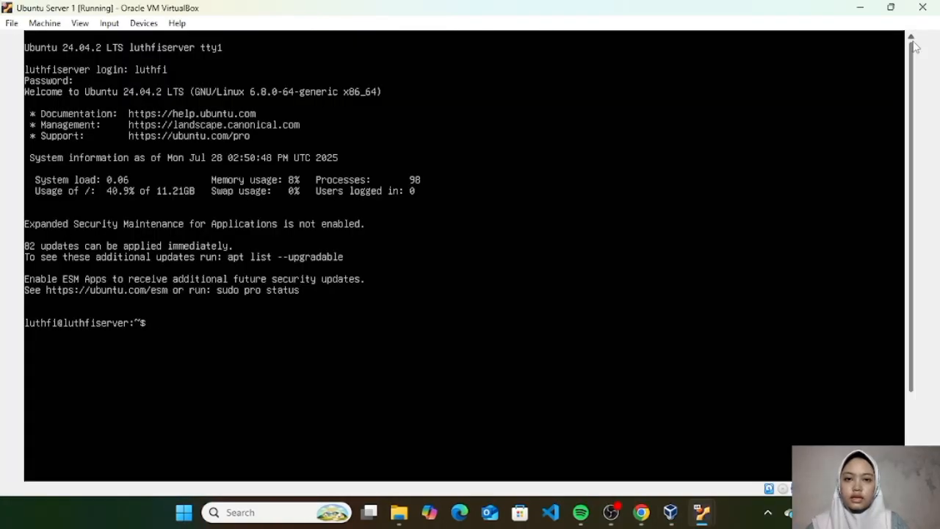
pyautogui.write('sudo')
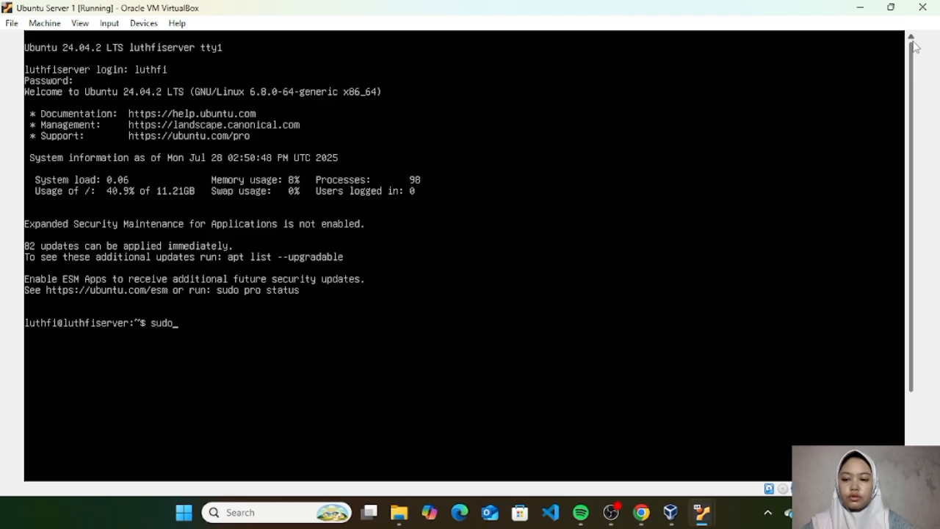
pyautogui.write(' nano')
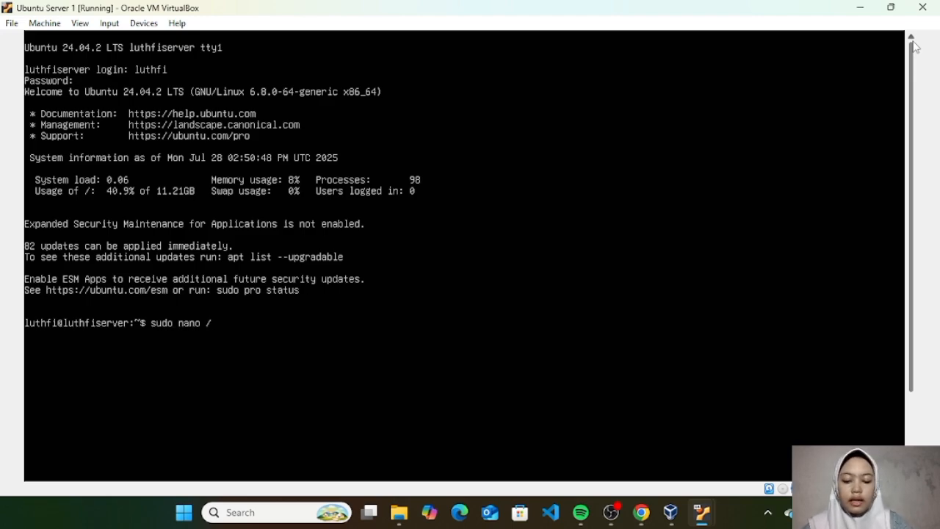
pyautogui.write(' /etc')
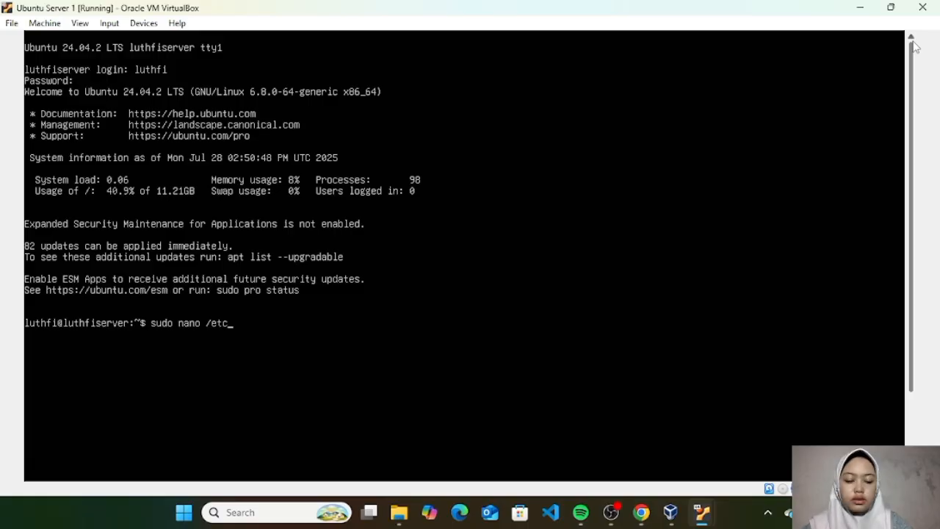
pyautogui.write('/net')
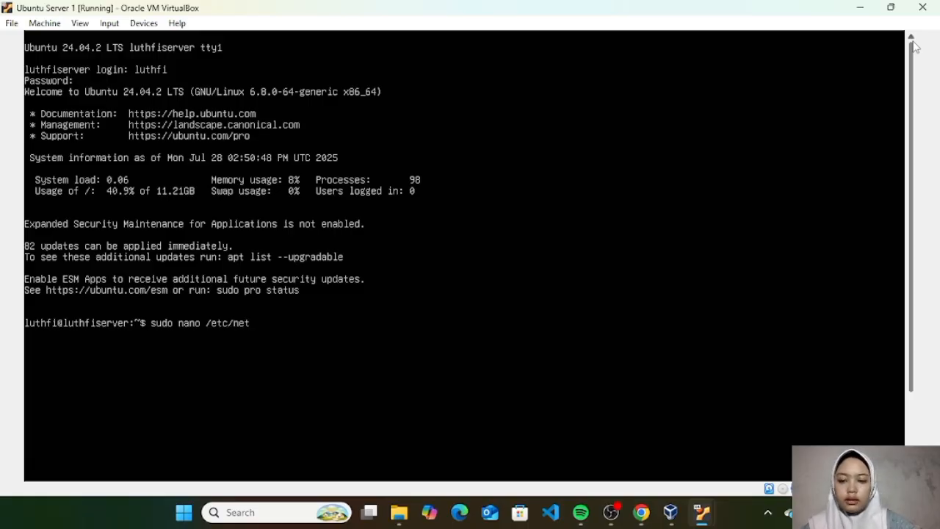
pyautogui.write('p')
pyautogui.press('Tab')
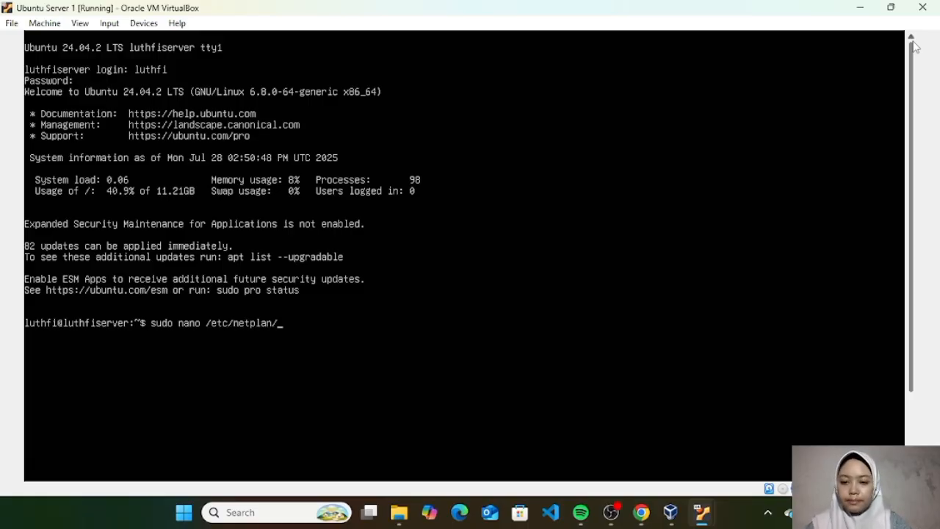
pyautogui.write('00')
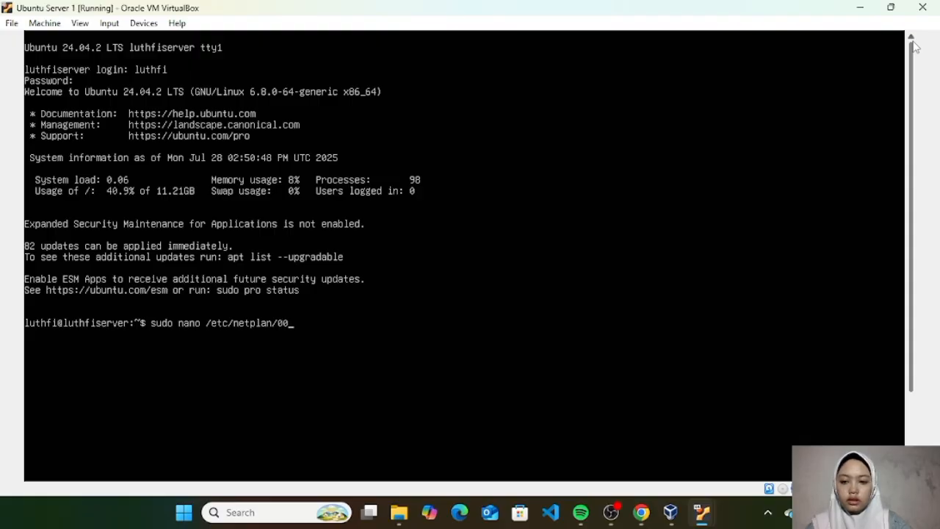
pyautogui.press('Tab')
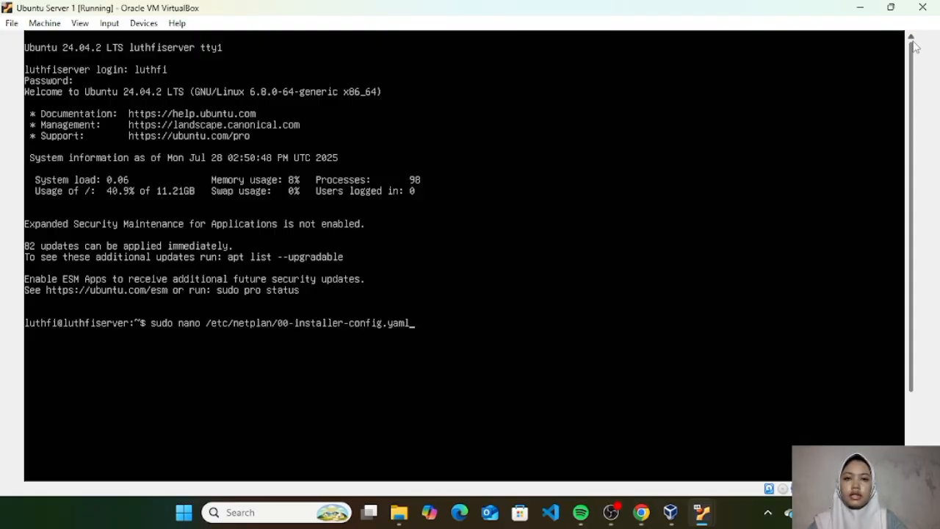
pyautogui.press('Return')
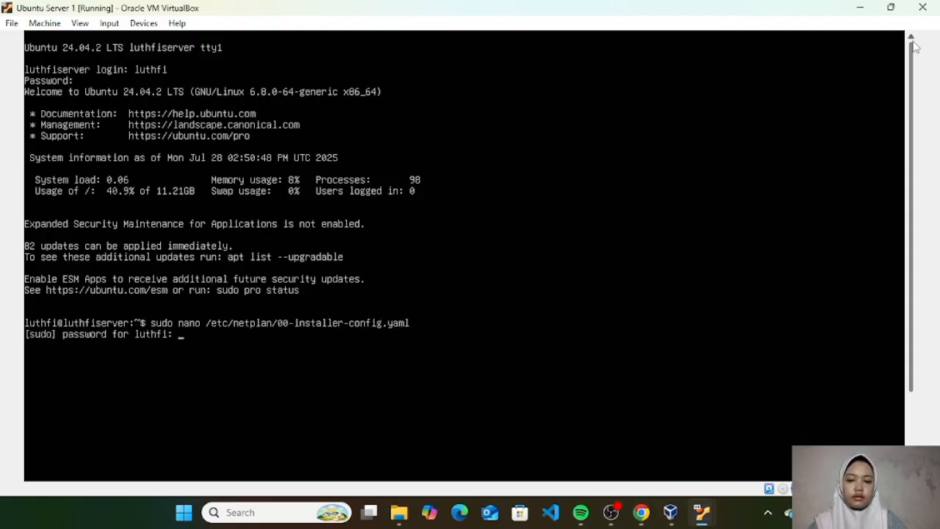
pyautogui.press('Return')
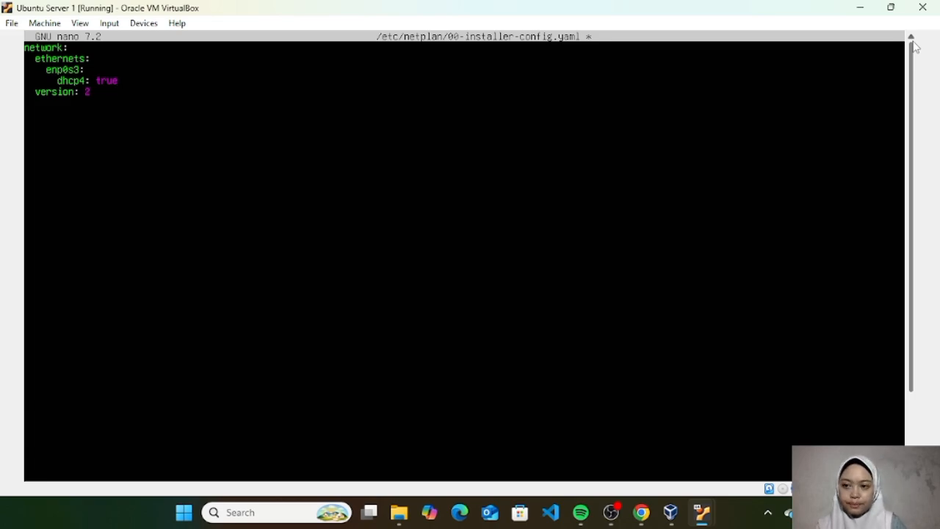
# Configure enp0s3 with dhcp4 no, address 192.168.1.2/24, route 0.0.0.0/0 via 192.168.1.1 and nameservers 8.8.8.8 and 8.8.4.4, and save the file.
pyautogui.press('BackSpace')
pyautogui.press('BackSpace')
pyautogui.press('BackSpace')
pyautogui.press('BackSpace')
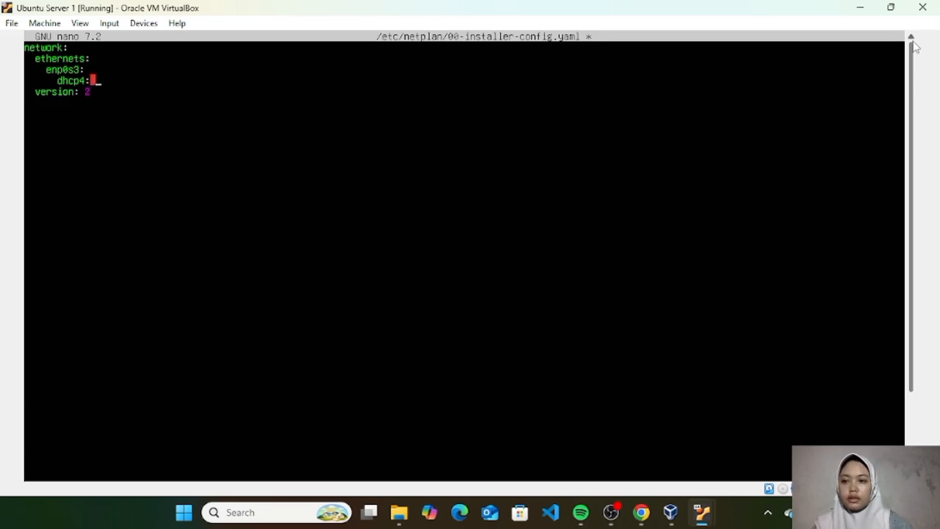
pyautogui.write('no')
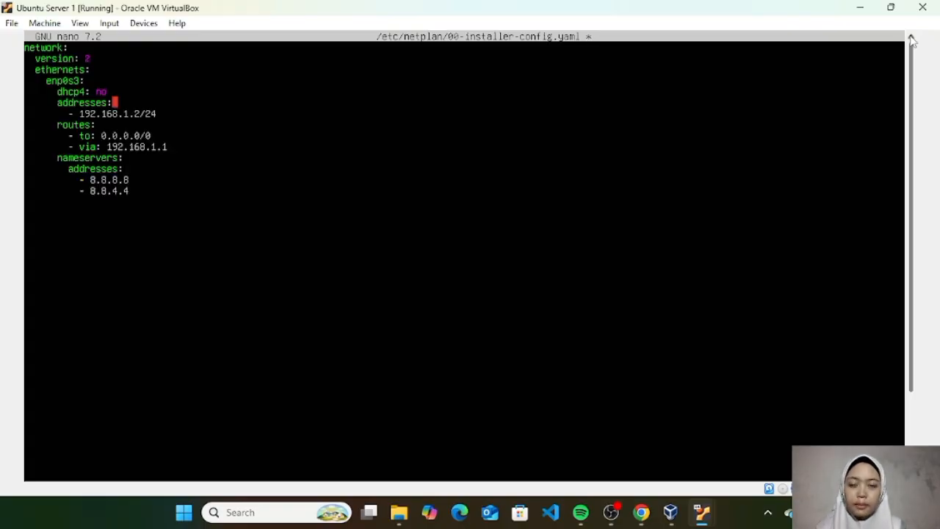
pyautogui.moveTo(910, 40); pyautogui.dragTo(910, 168)
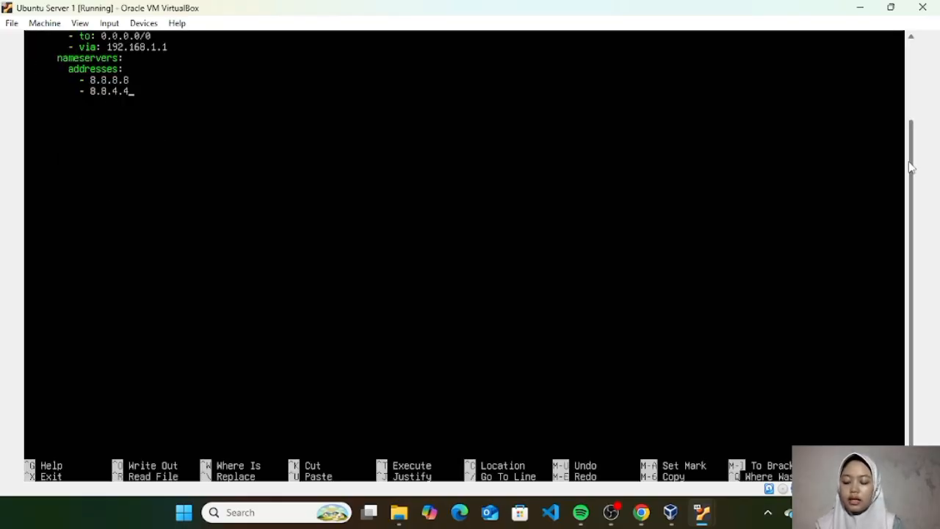
pyautogui.hotkey('ctrl', 'x')
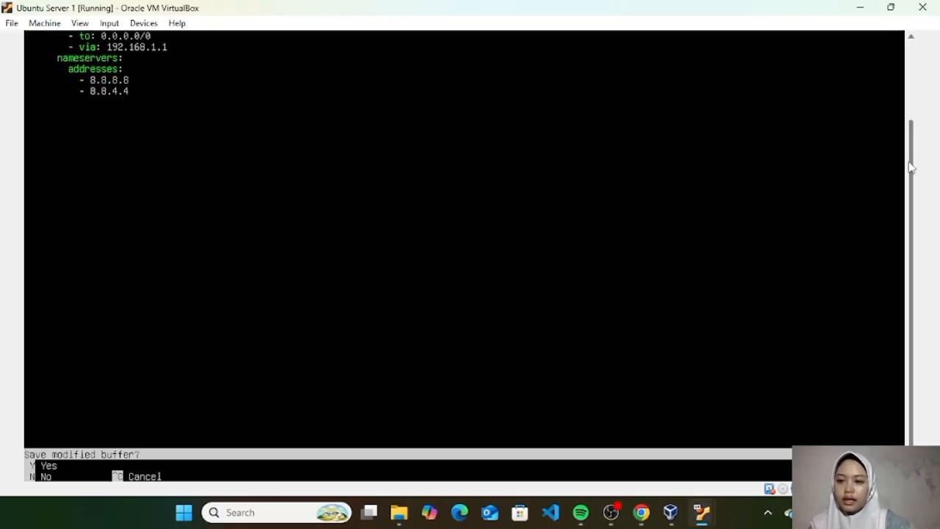
pyautogui.press('y')
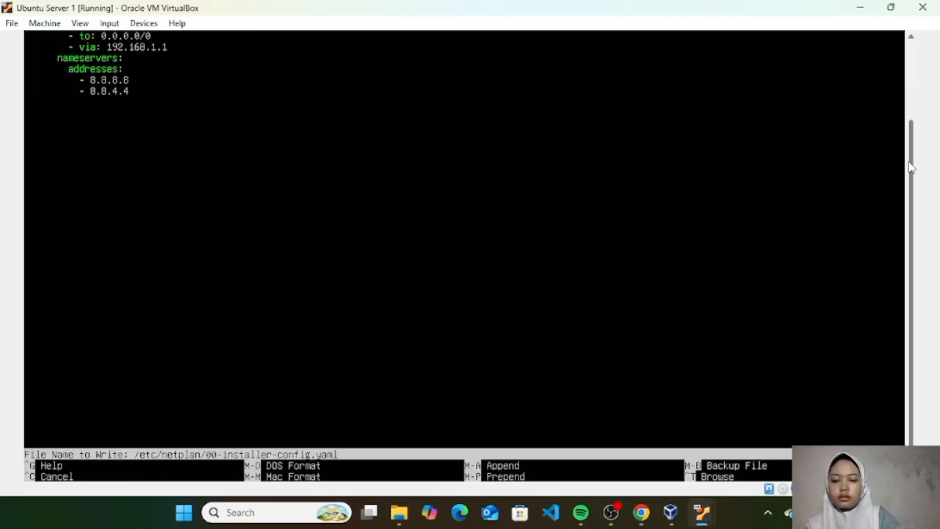
pyautogui.press('Return')
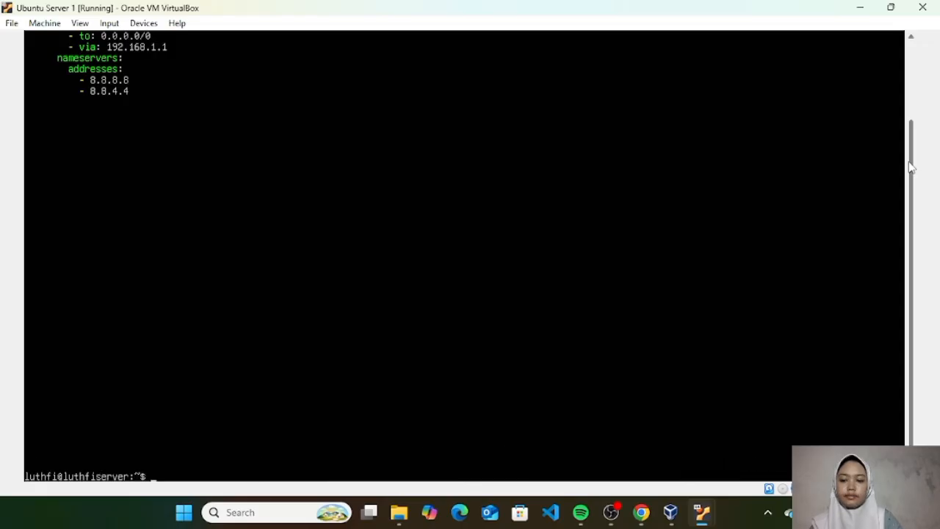
# Apply the edited network configuration on Ubuntu Server 1 with the command sudo netplan apply.
pyautogui.write('sudo')
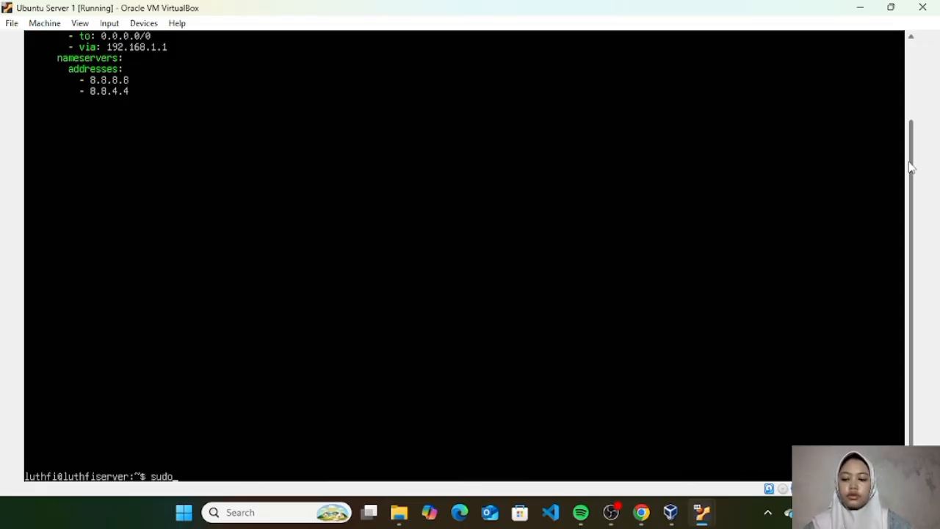
pyautogui.write(' netp')
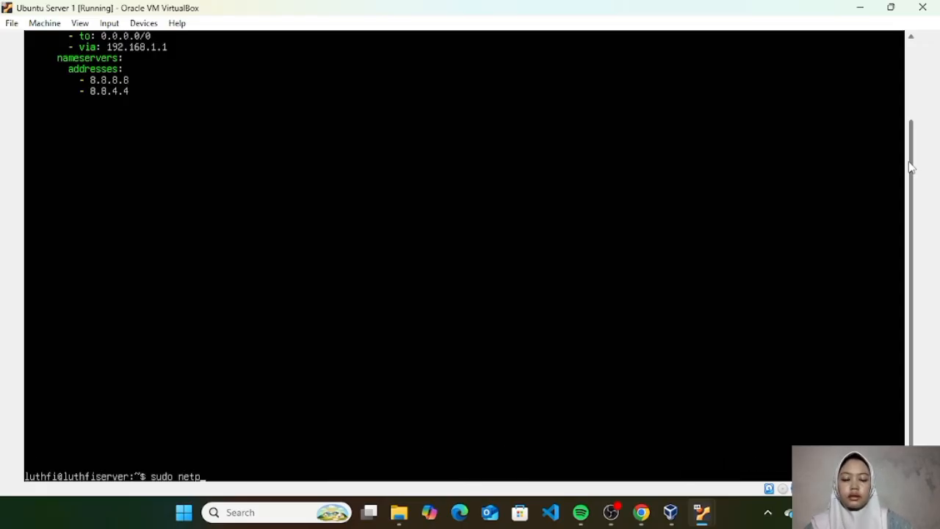
pyautogui.write('lan apply')
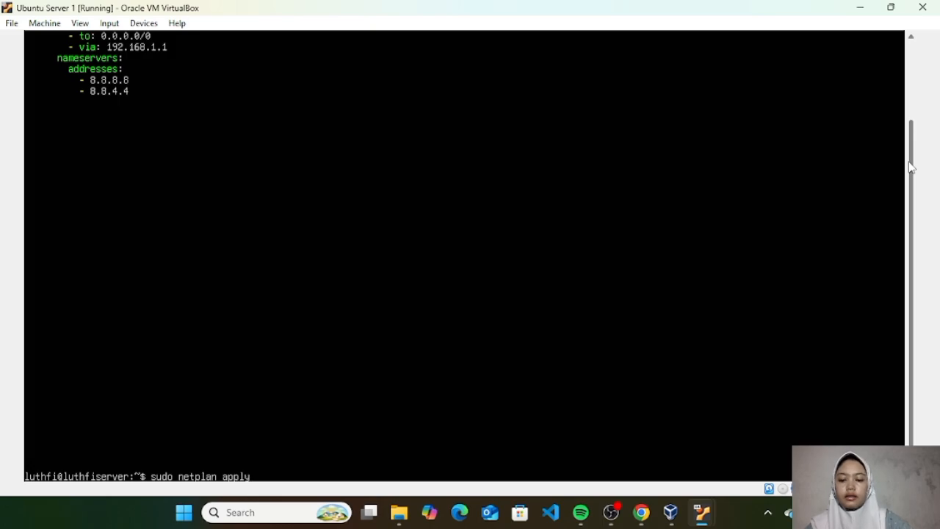
pyautogui.press('Return')
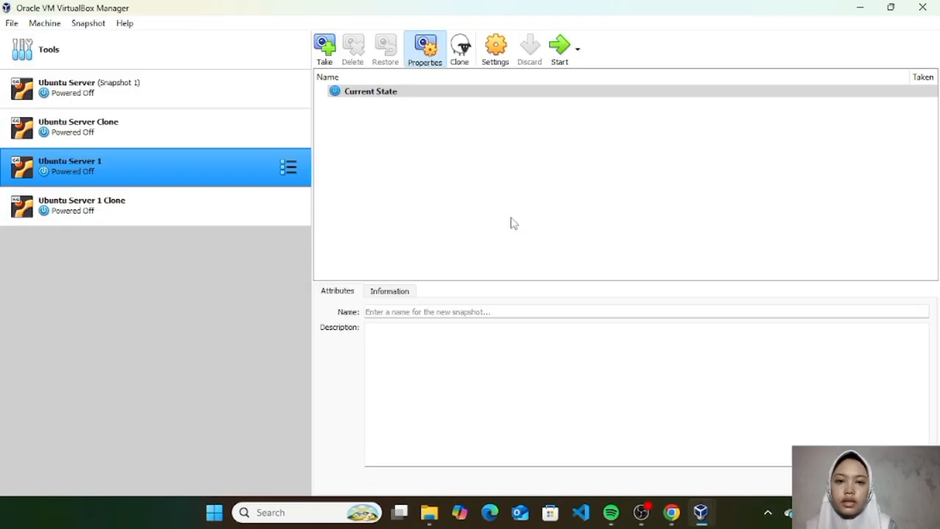
# Attach Adapter 1 of the Ubuntu Server 1 machine to Internal Network with the name internal1 and save the settings.
pyautogui.click(501, 65)
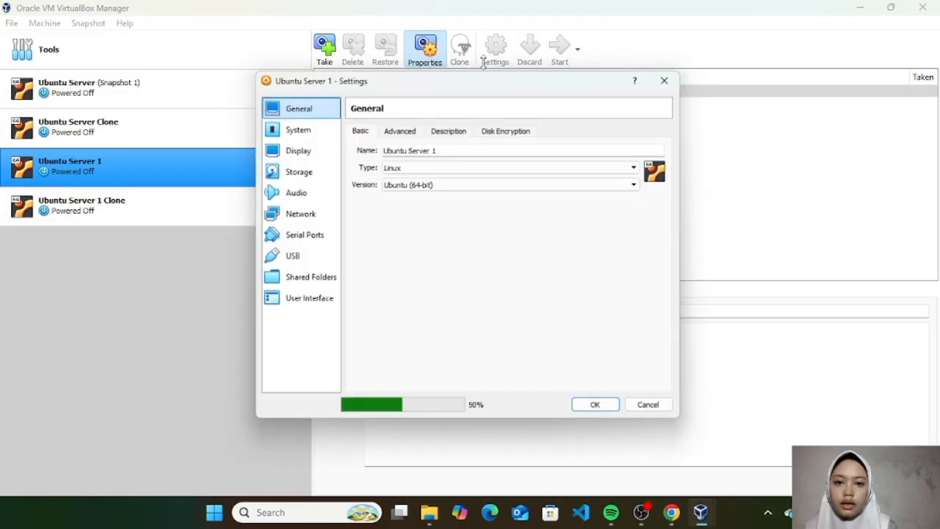
pyautogui.click(298, 214)
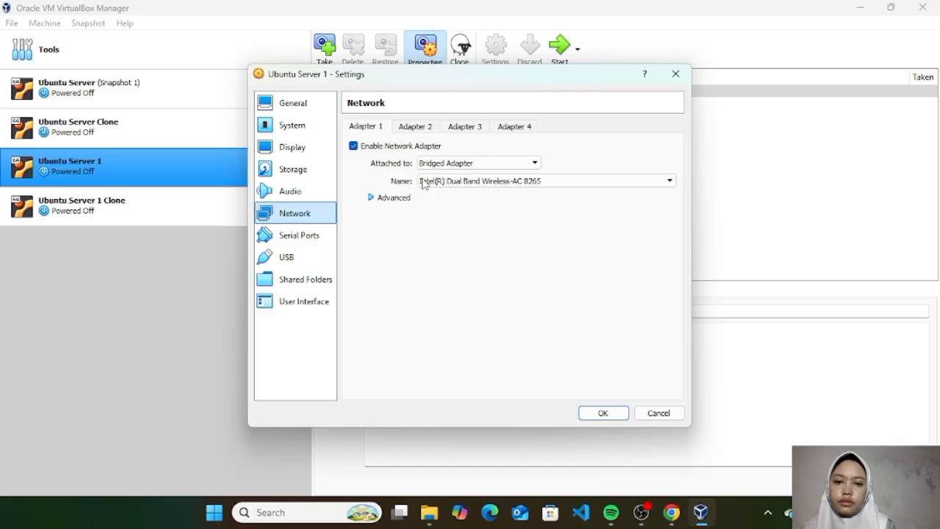
pyautogui.click(475, 165)
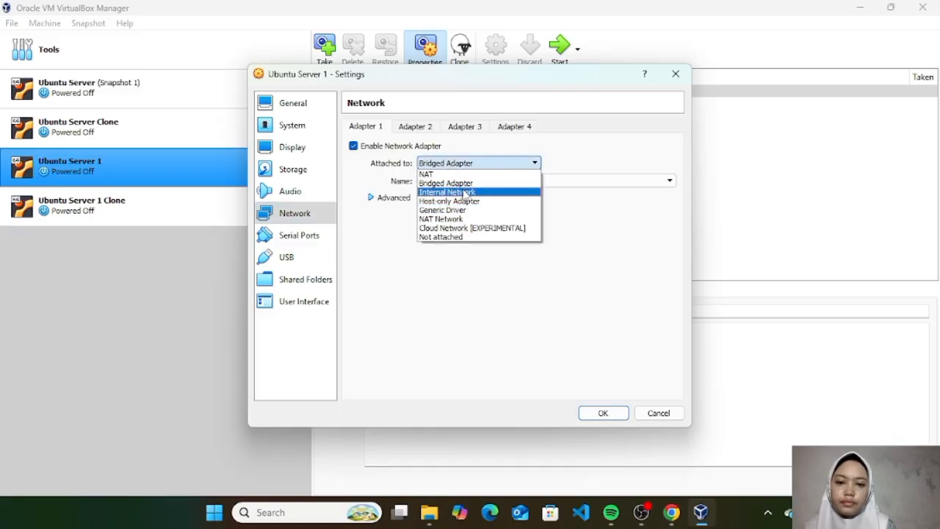
pyautogui.click(467, 193)
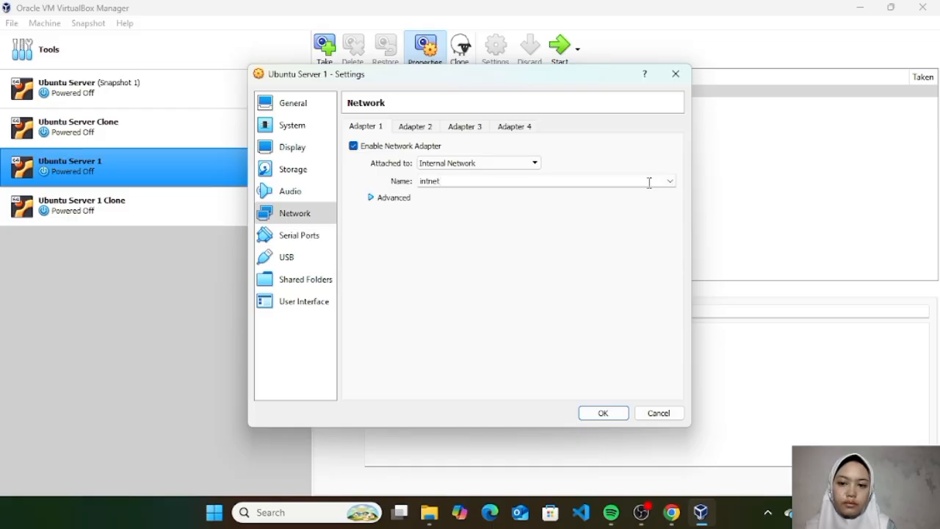
pyautogui.press('BackSpace')
pyautogui.press('BackSpace')
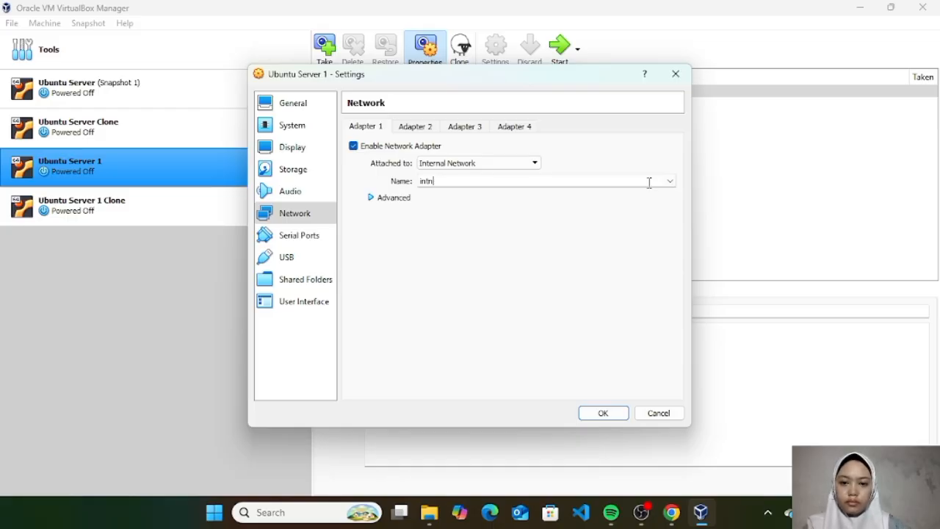
pyautogui.press('BackSpace')
pyautogui.write('ernal')
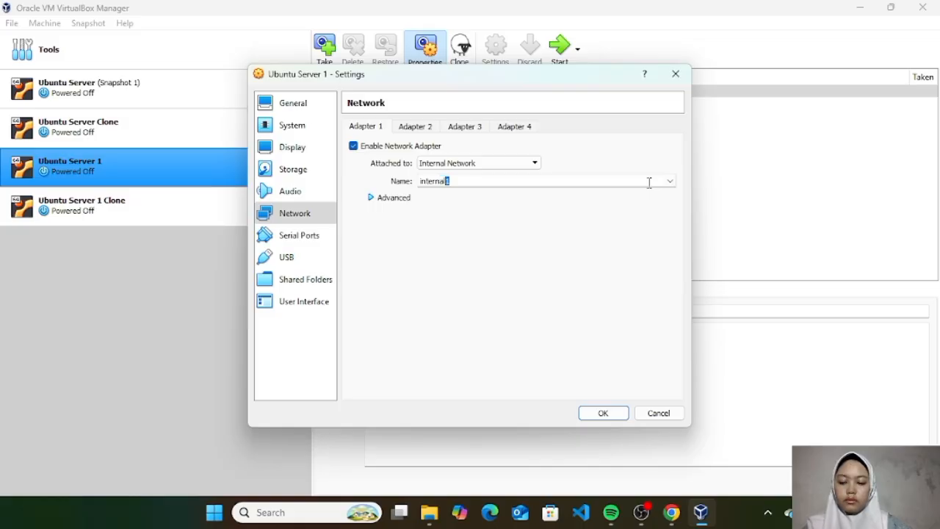
pyautogui.write('1')
pyautogui.press('Return')
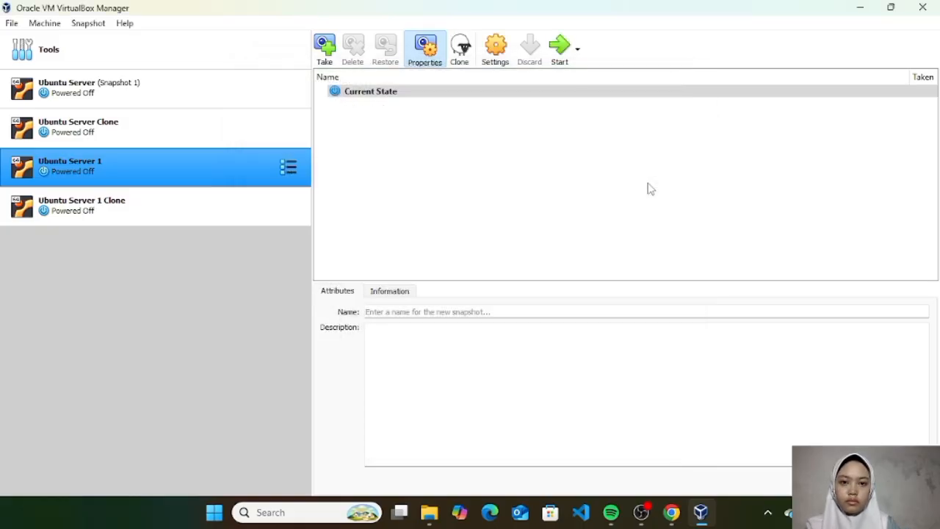
# Attach Adapter 1 of the Ubuntu Server 1 Clone machine to Internal Network with the name internal1 and save the settings.
pyautogui.click(232, 204)
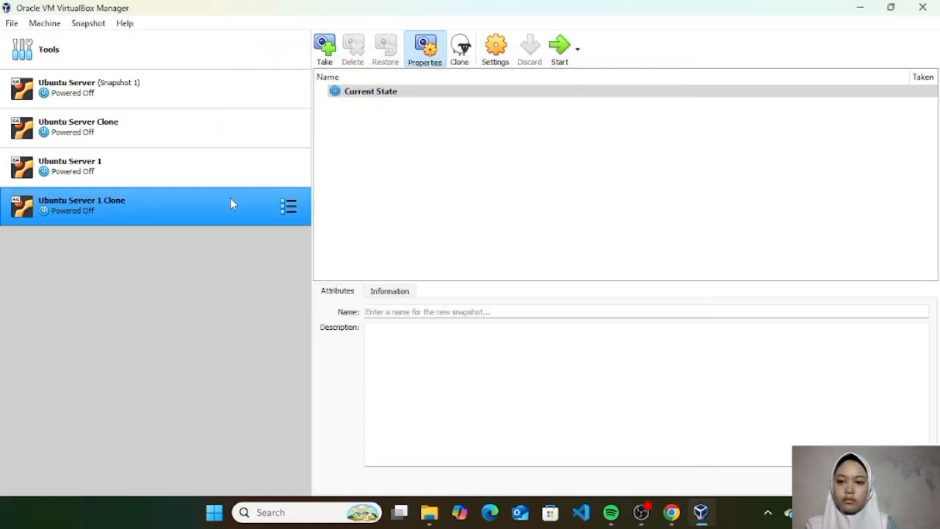
pyautogui.click(497, 48)
pyautogui.click(301, 218)
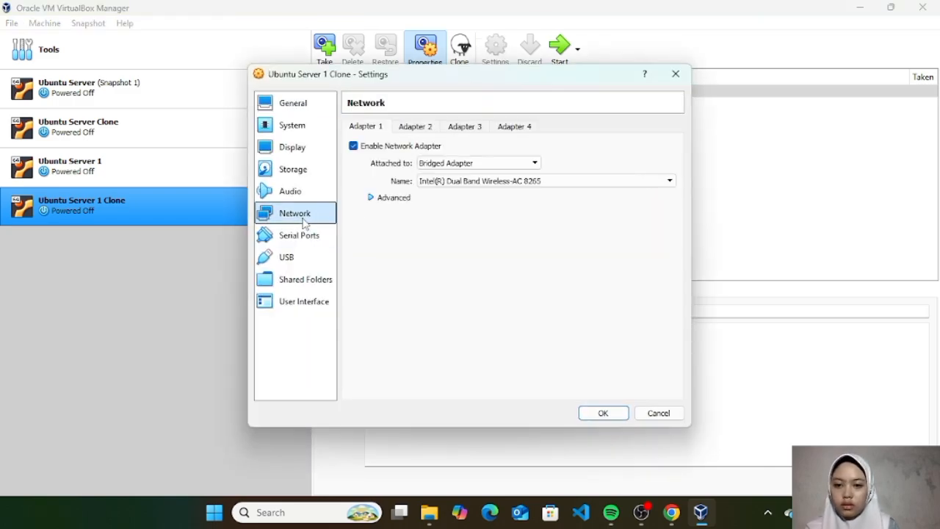
pyautogui.click(496, 164)
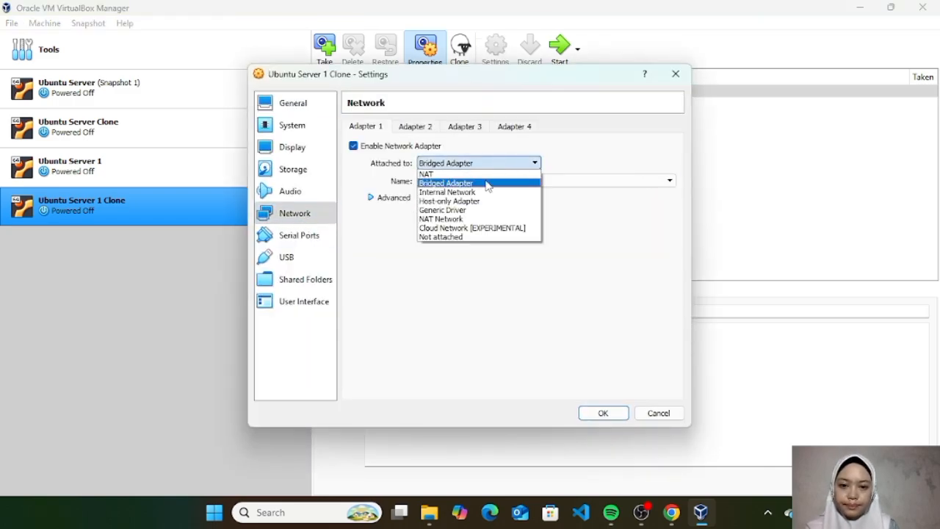
pyautogui.click(486, 192)
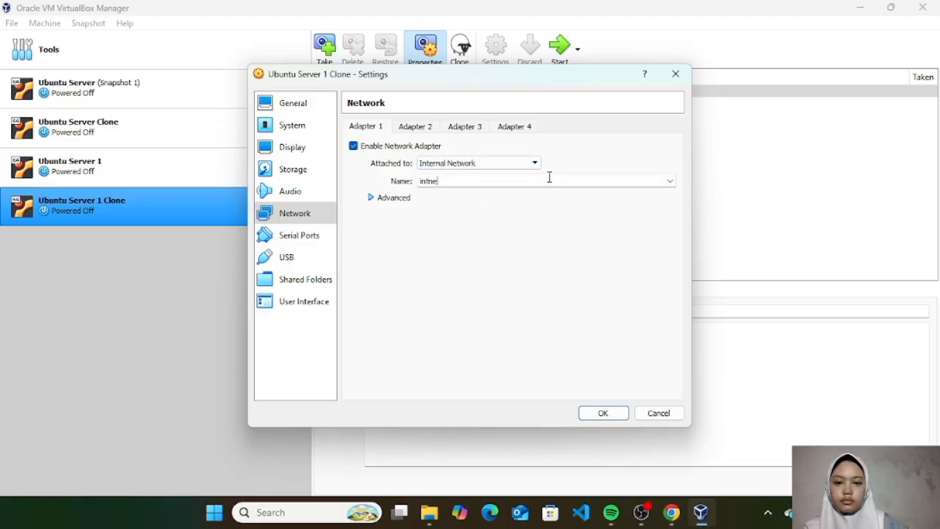
pyautogui.press('BackSpace')
pyautogui.press('BackSpace')
pyautogui.write('ern')
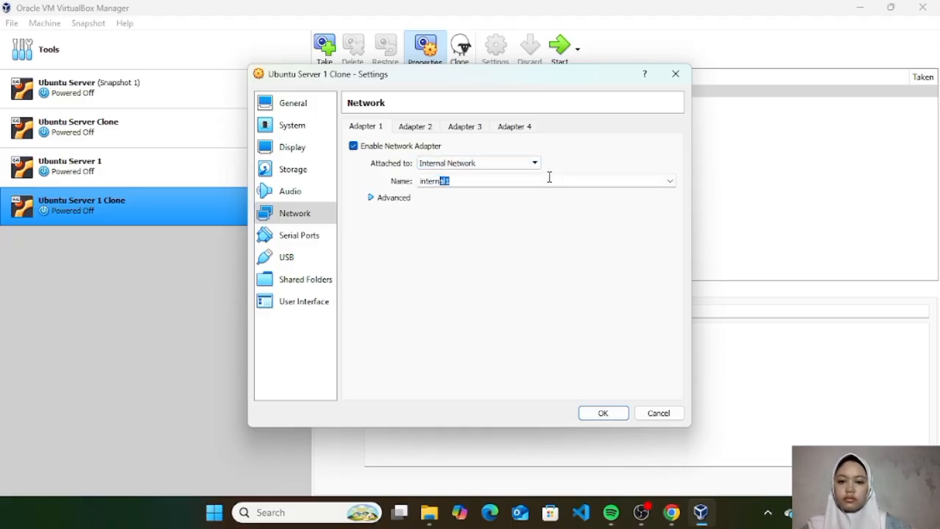
pyautogui.write('al1')
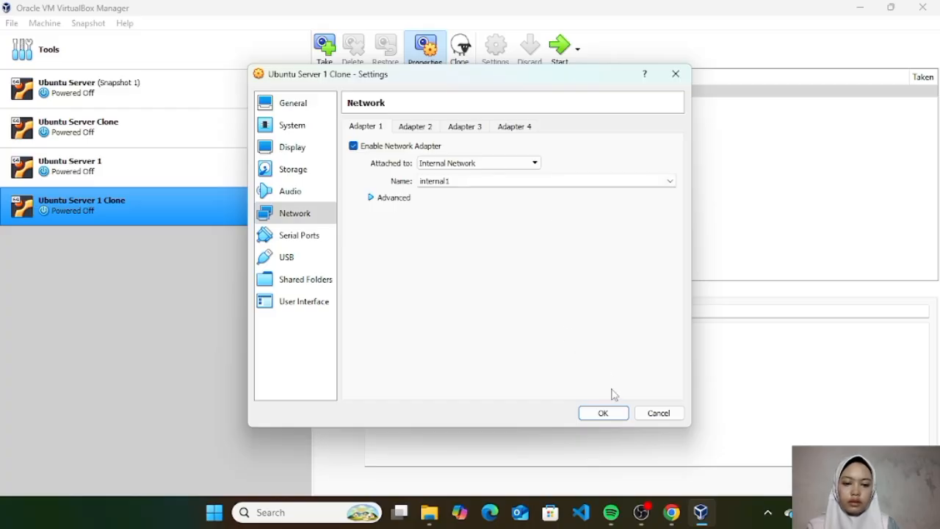
pyautogui.click(604, 413)
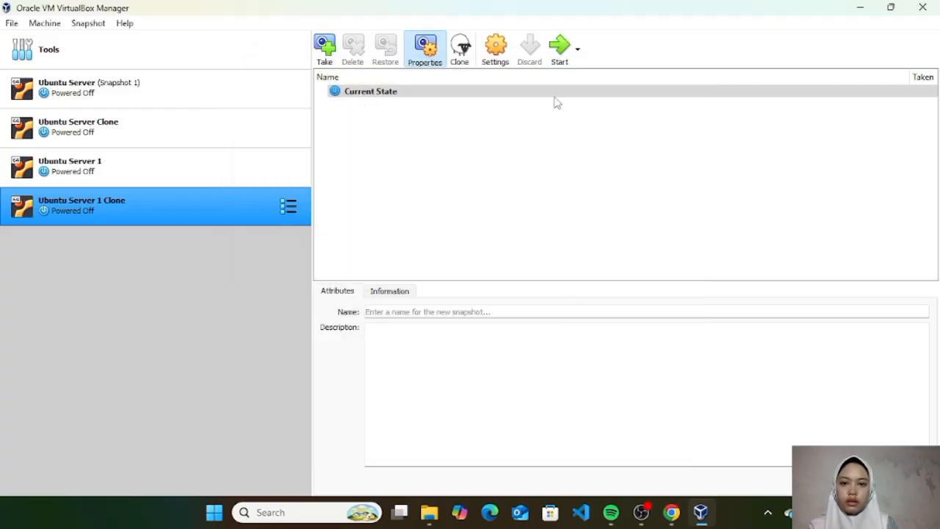
# Start the Ubuntu Server 1 Clone machine and the Ubuntu Server 1 machine.
pyautogui.click(564, 54)
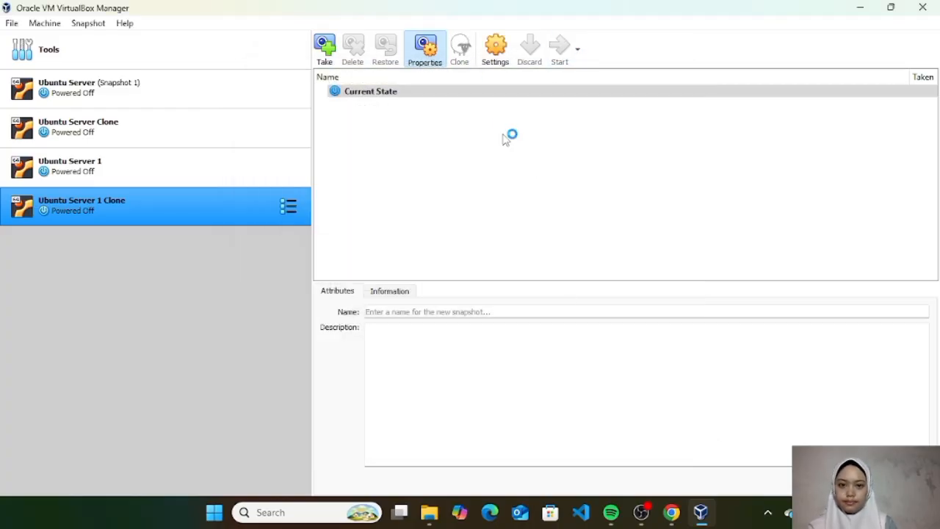
pyautogui.click(258, 163)
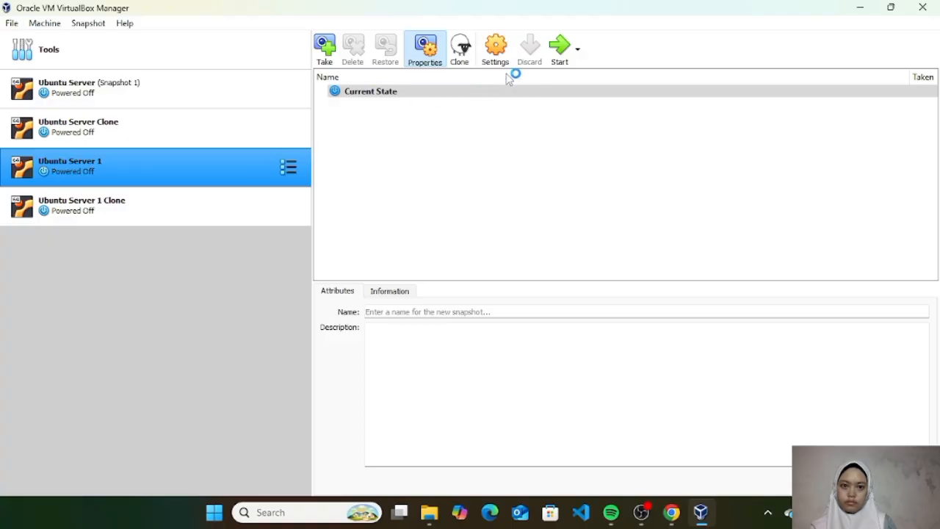
pyautogui.click(564, 47)
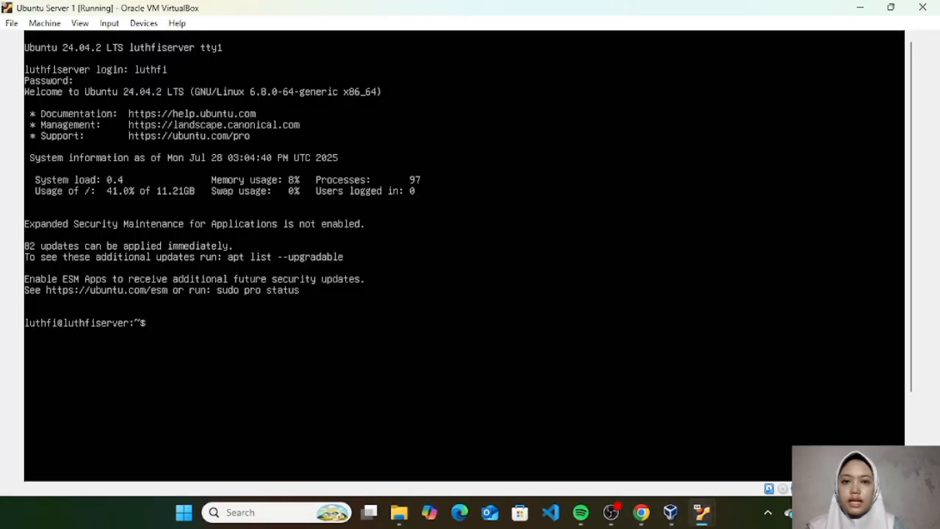
# Display the network interface addresses on Ubuntu Server 1 and on Ubuntu Server 1 Clone with the command ip address.
pyautogui.write('ip address')
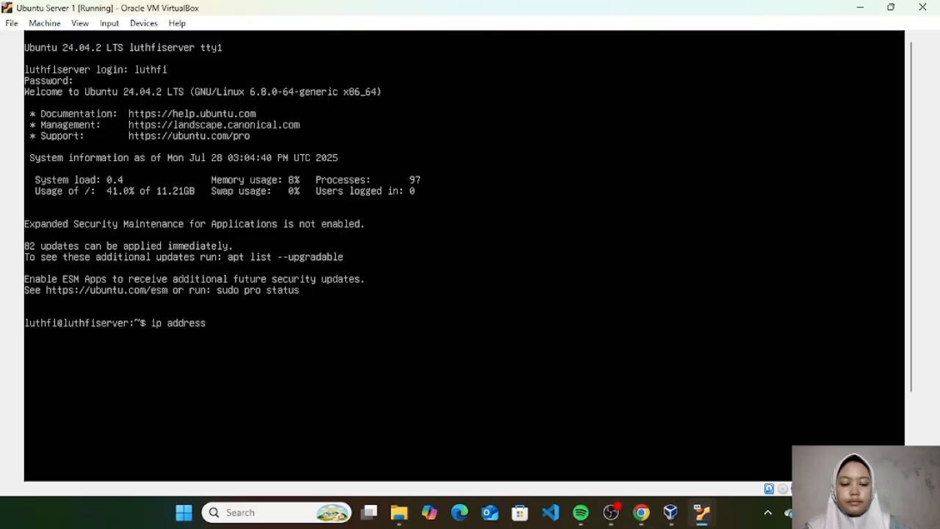
pyautogui.press('Return')
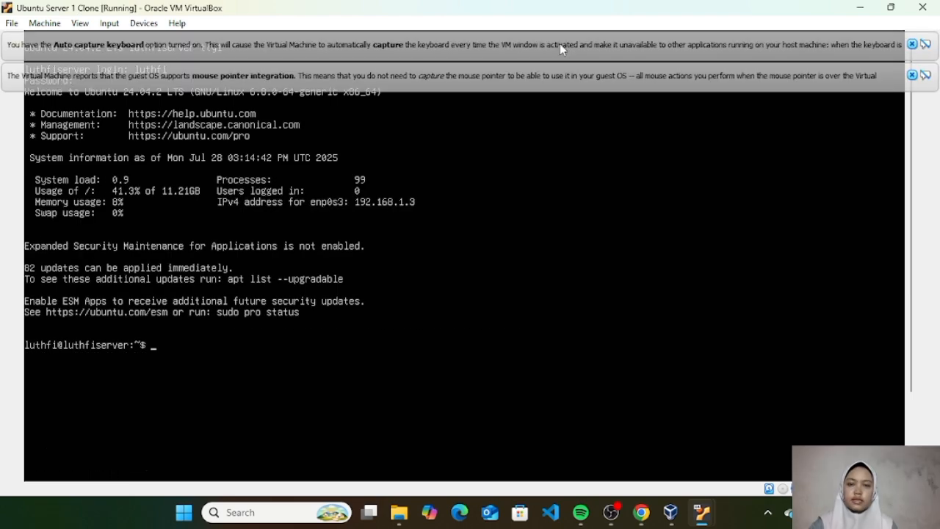
pyautogui.write('ip')
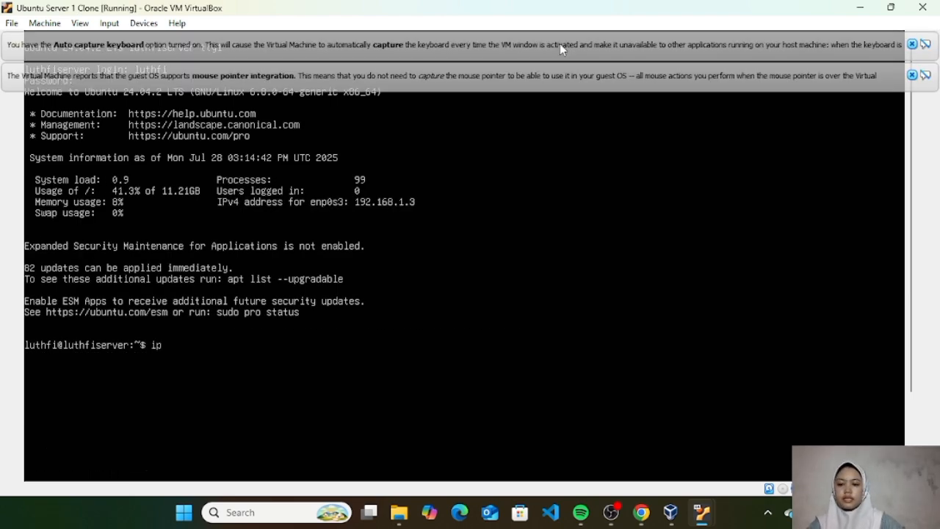
pyautogui.write(' address')
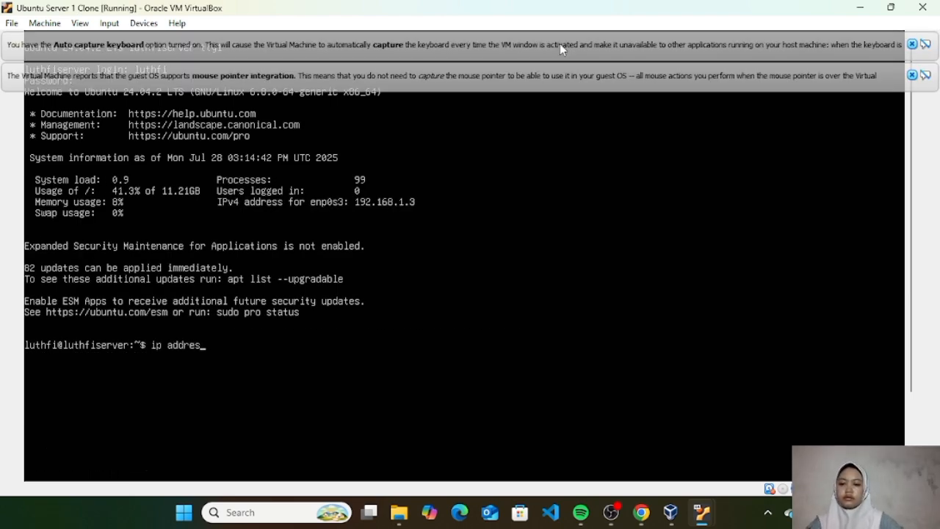
pyautogui.press('Return')
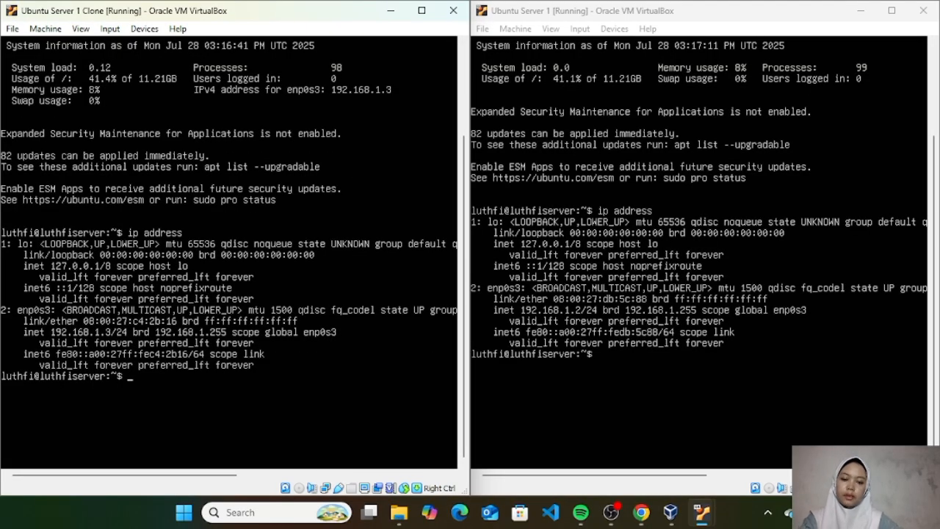
# Ping 192.168.1.3 from the Ubuntu Server 1 Clone console and stop the ping after a few replies.
pyautogui.write('ping ')
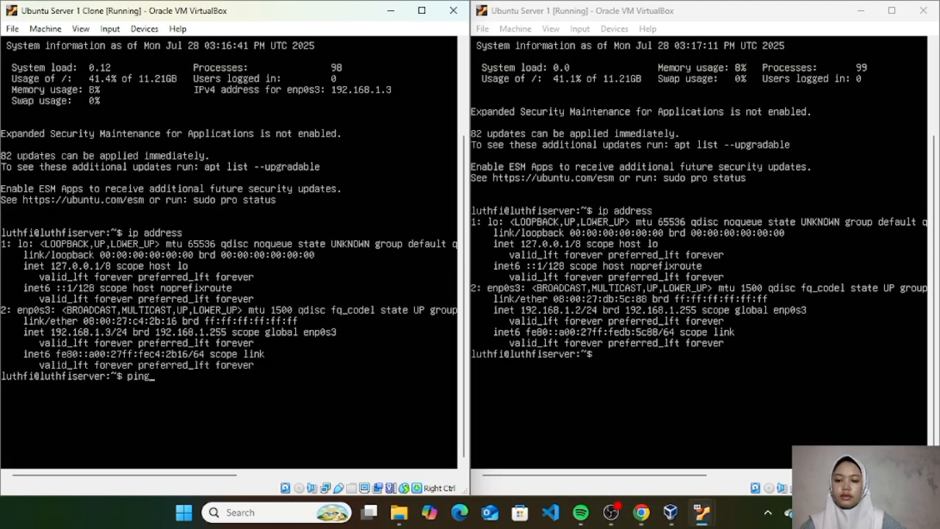
pyautogui.write('192')
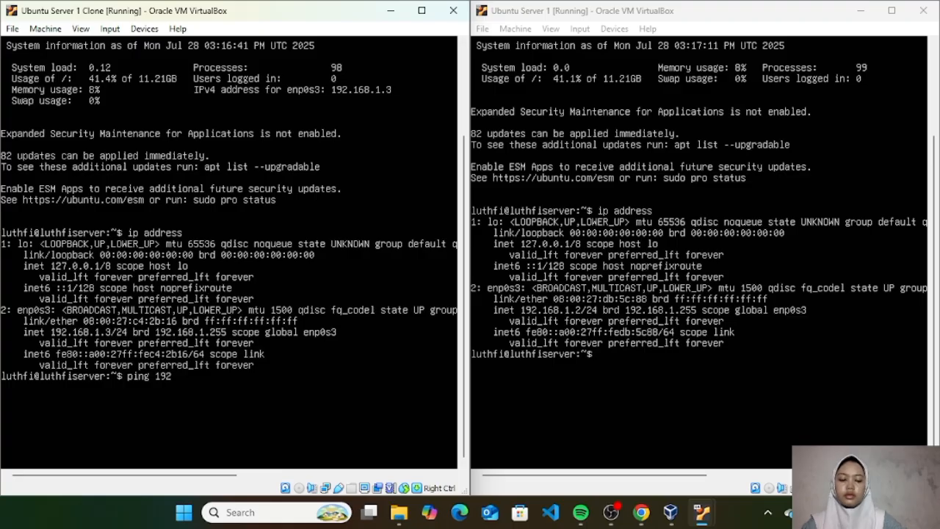
pyautogui.write('.168.')
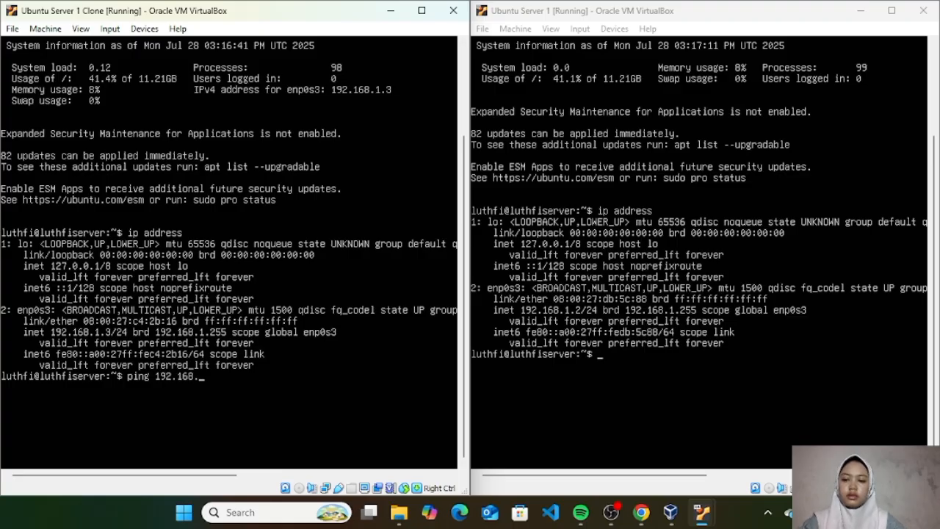
pyautogui.write('1.3')
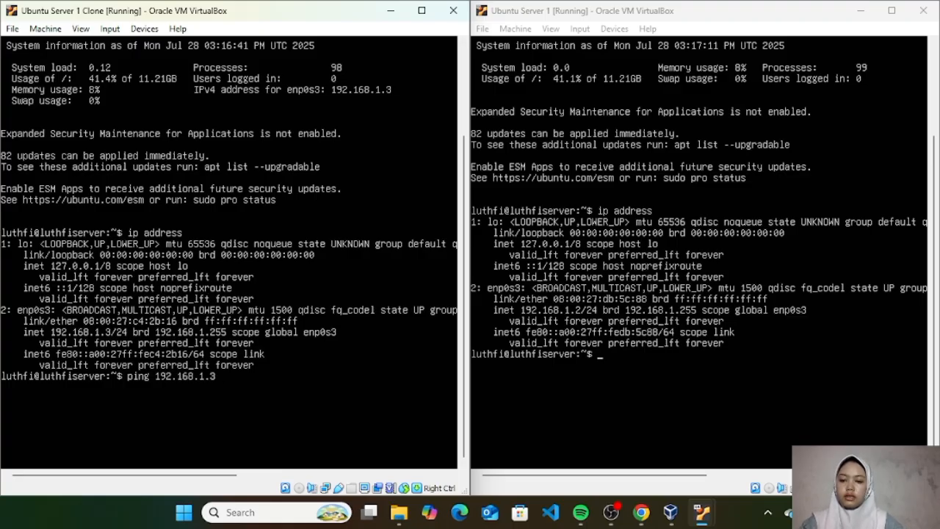
pyautogui.press('Return')
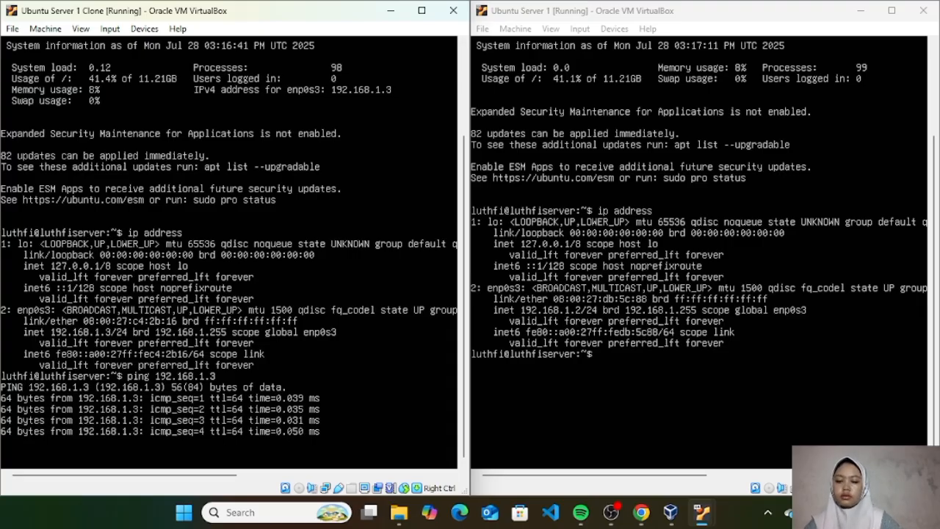
pyautogui.hotkey('ctrl', 'c')
# Ping 192.168.1.2 from the Ubuntu Server 1 console and stop the ping after a few replies.
pyautogui.moveTo(541, 478); pyautogui.dragTo(553, 477)
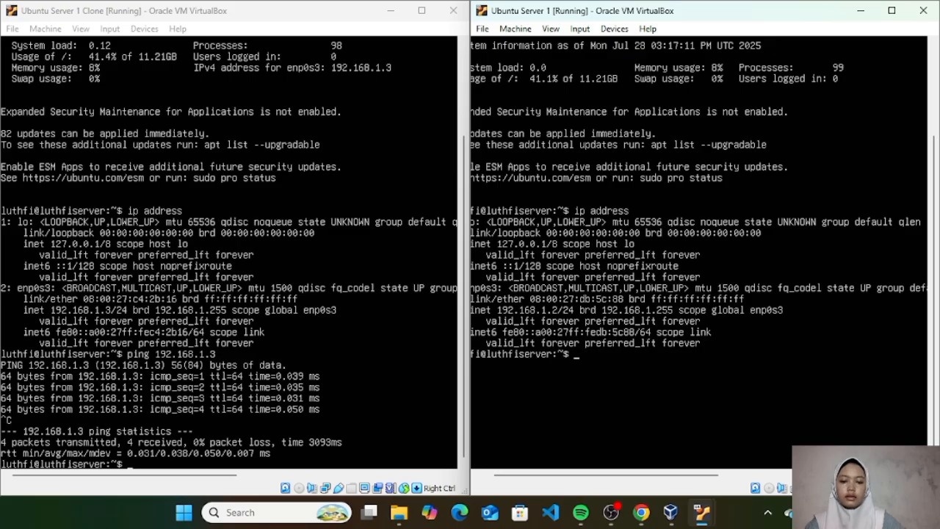
pyautogui.write('ping')
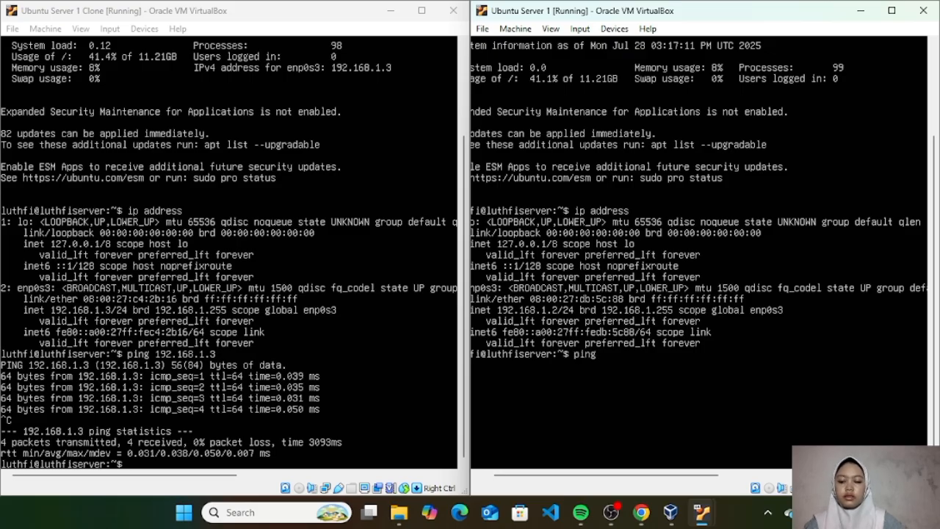
pyautogui.write(' 192.1')
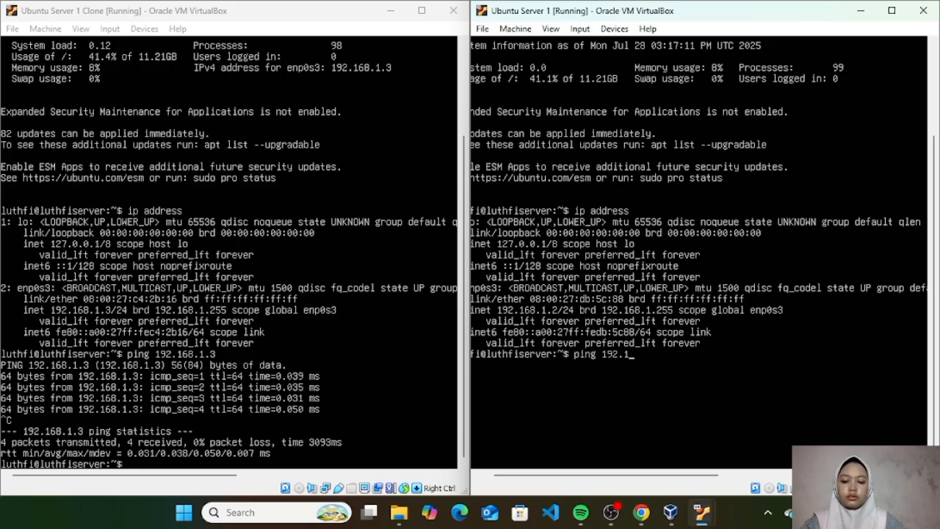
pyautogui.write('68.1...2')
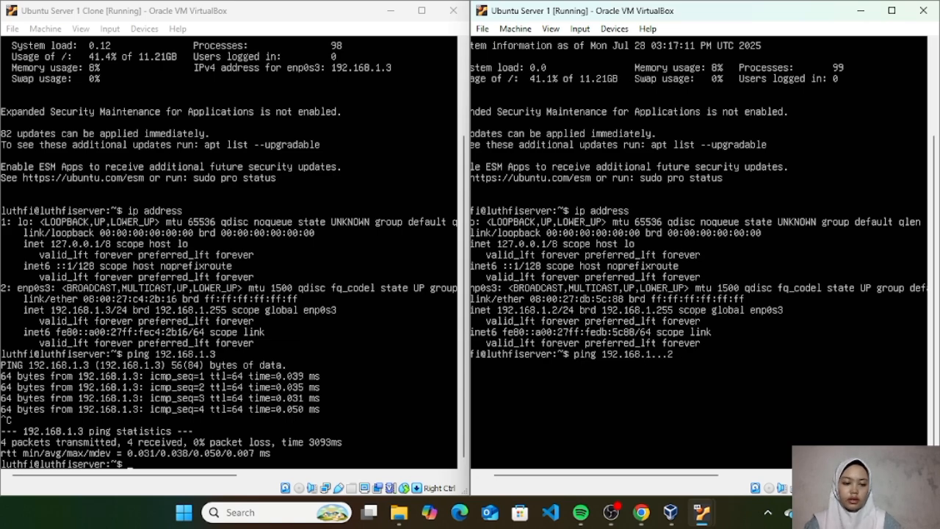
pyautogui.press('BackSpace')
pyautogui.press('BackSpace')
pyautogui.press('BackSpace')
pyautogui.write('2')
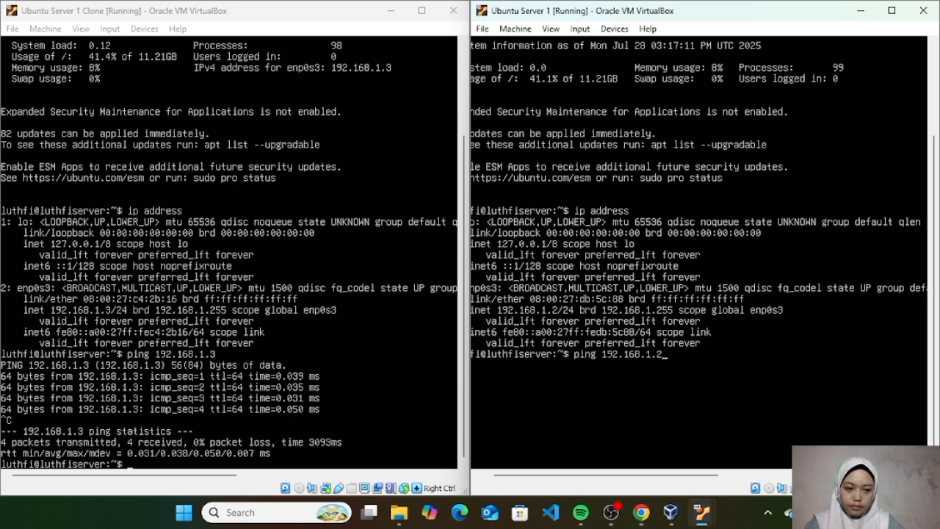
pyautogui.press('Return')
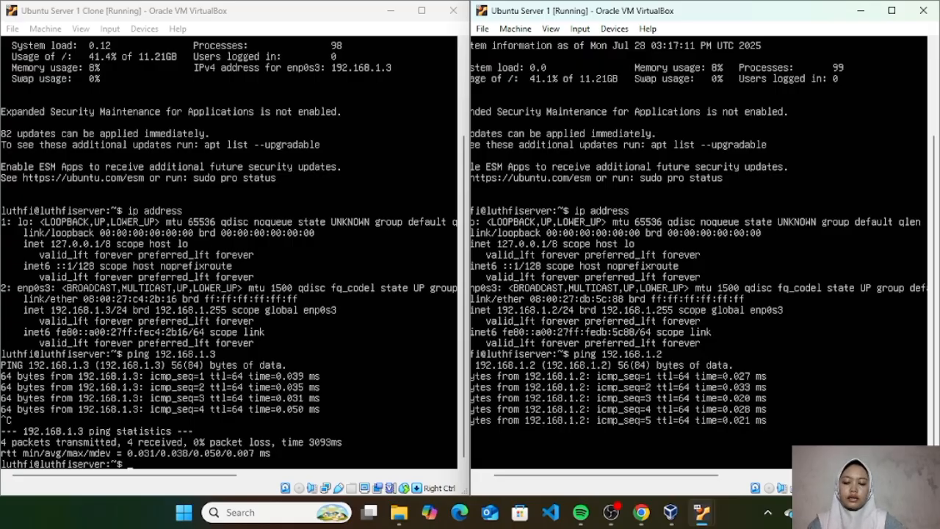
pyautogui.hotkey('ctrl', 'c')
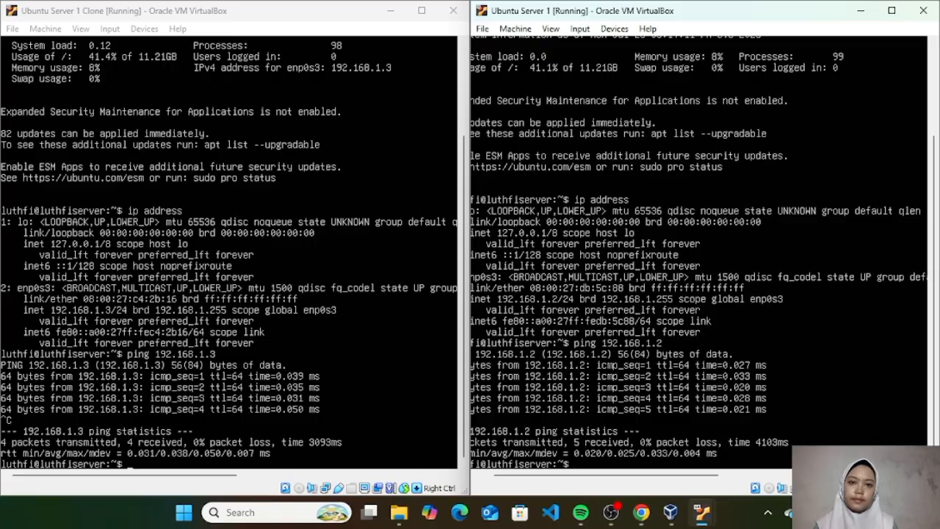